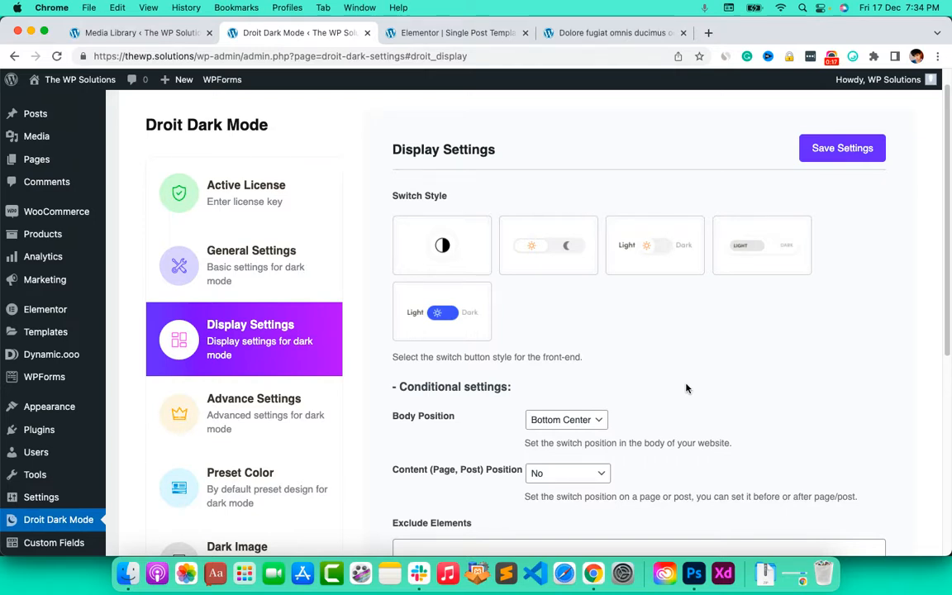
Open droidcrunch.com in a new tab and try its header dark mode switch on and off on the homepage.
scroll(686, 388, up, 1)
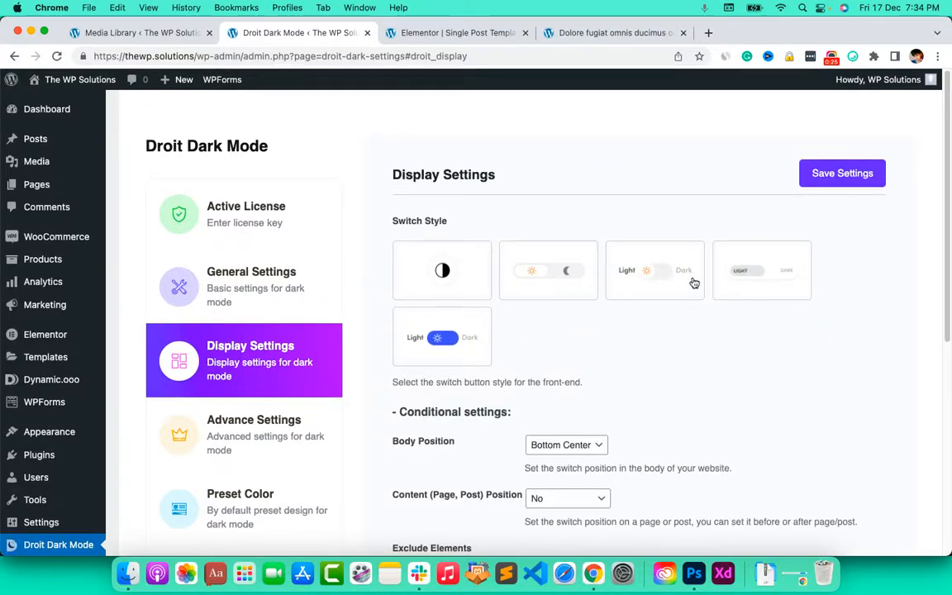
right_click(328, 31)
click(350, 38)
text(d)
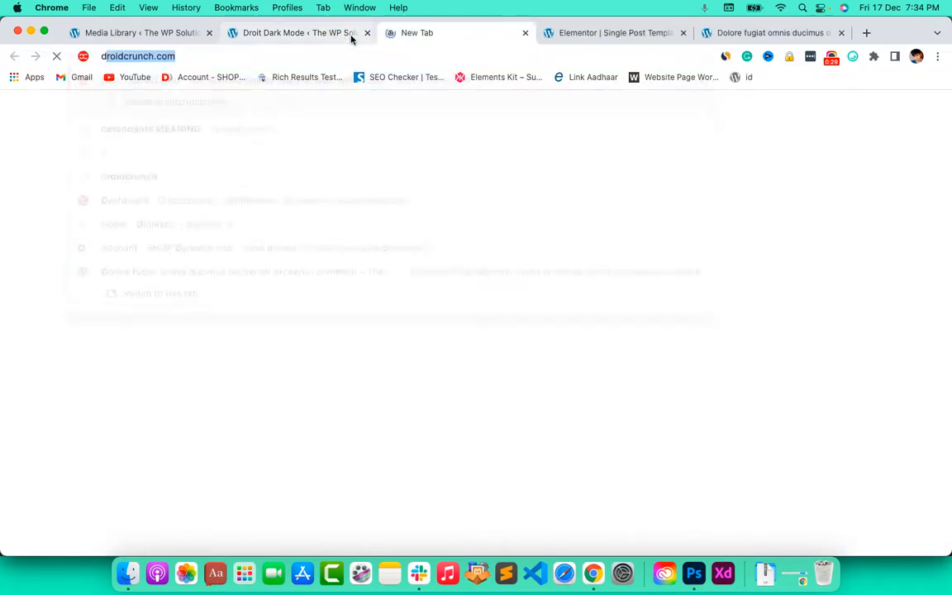
key(Return)
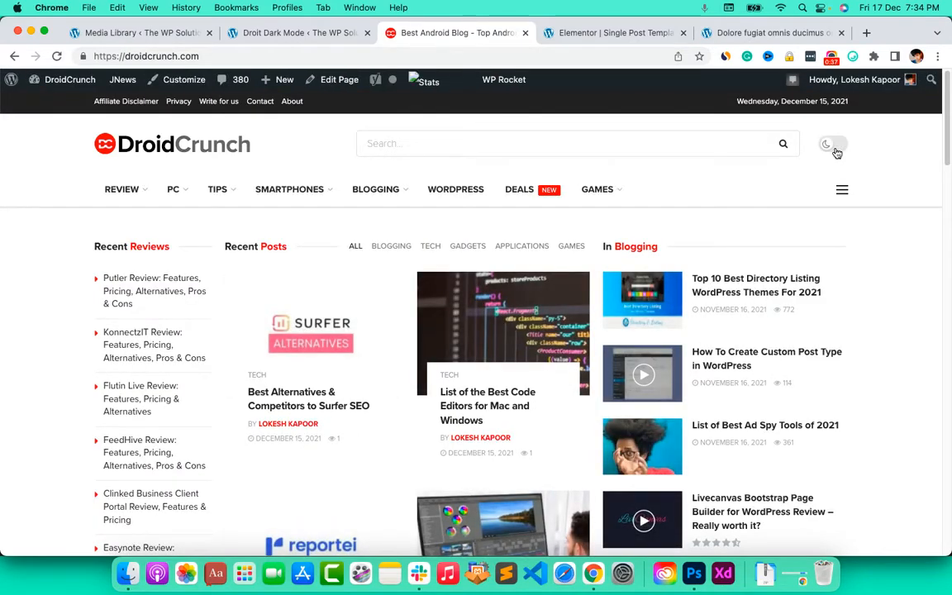
click(836, 151)
click(837, 148)
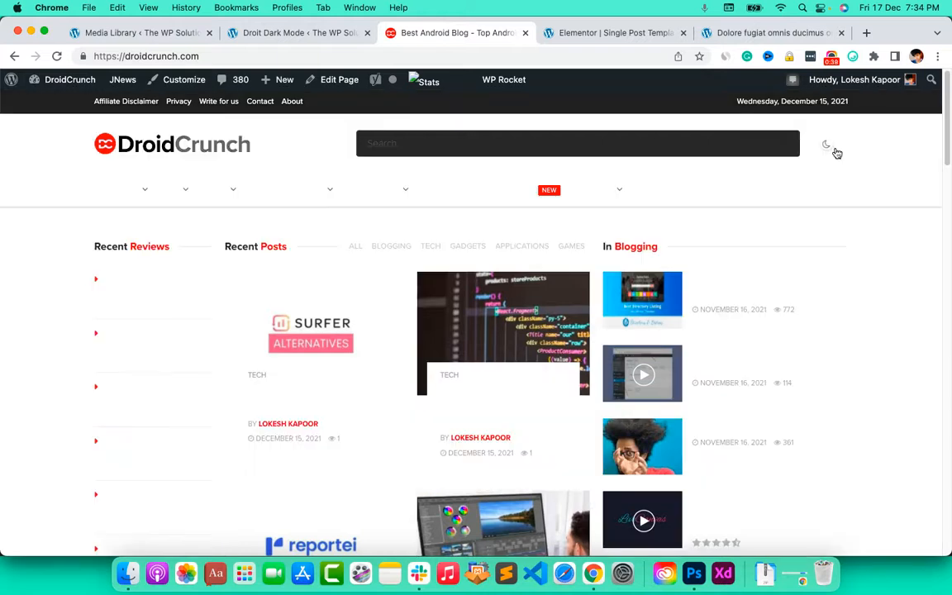
click(837, 147)
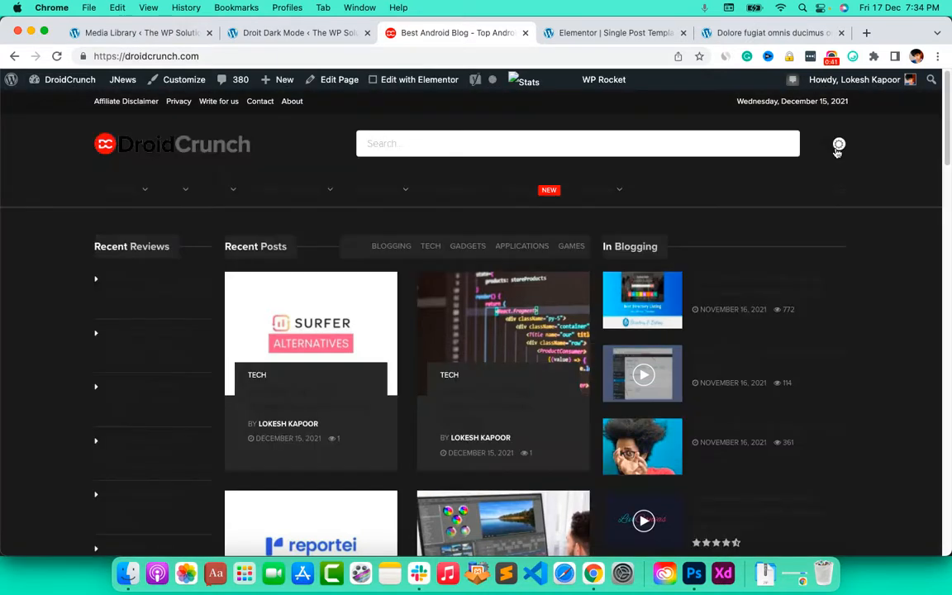
click(836, 146)
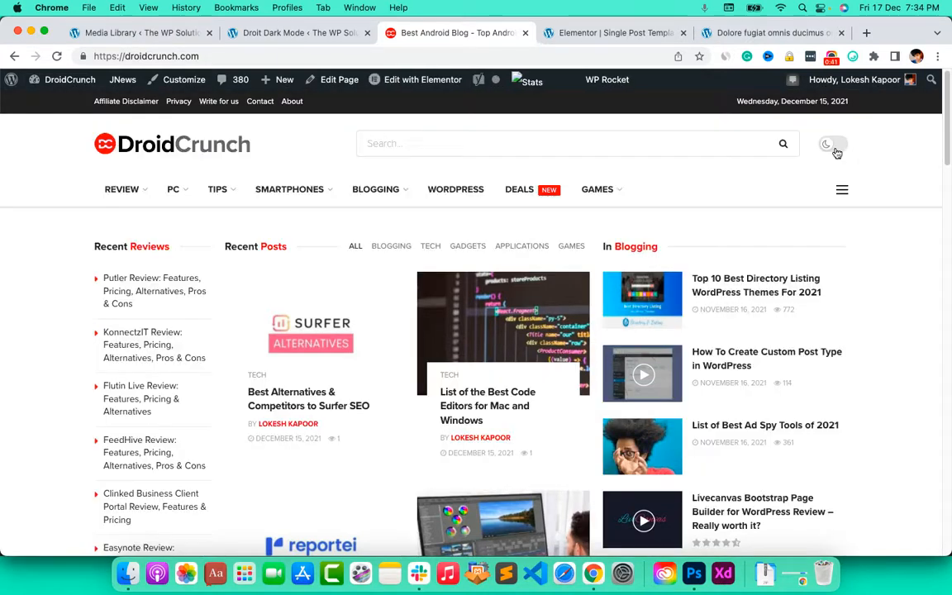
Open the Surfer SEO alternatives article, view it in dark mode, and return it to light mode.
click(320, 350)
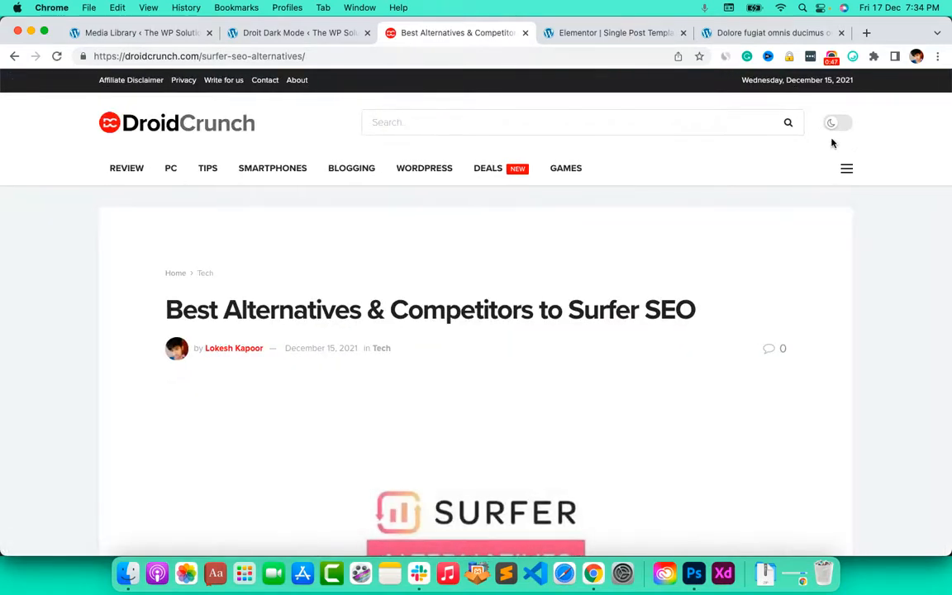
click(837, 125)
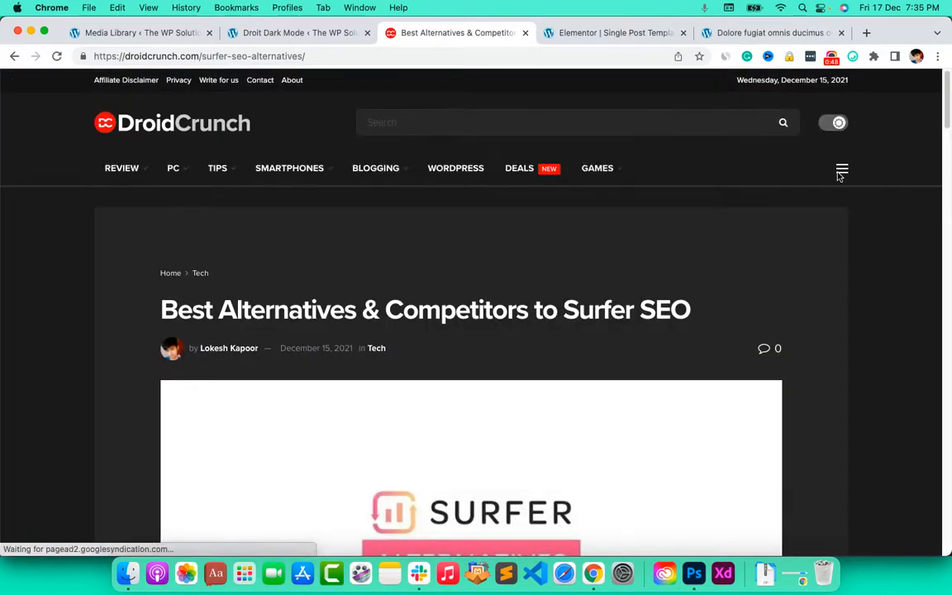
scroll(831, 327, down, 20)
scroll(831, 327, up, 20)
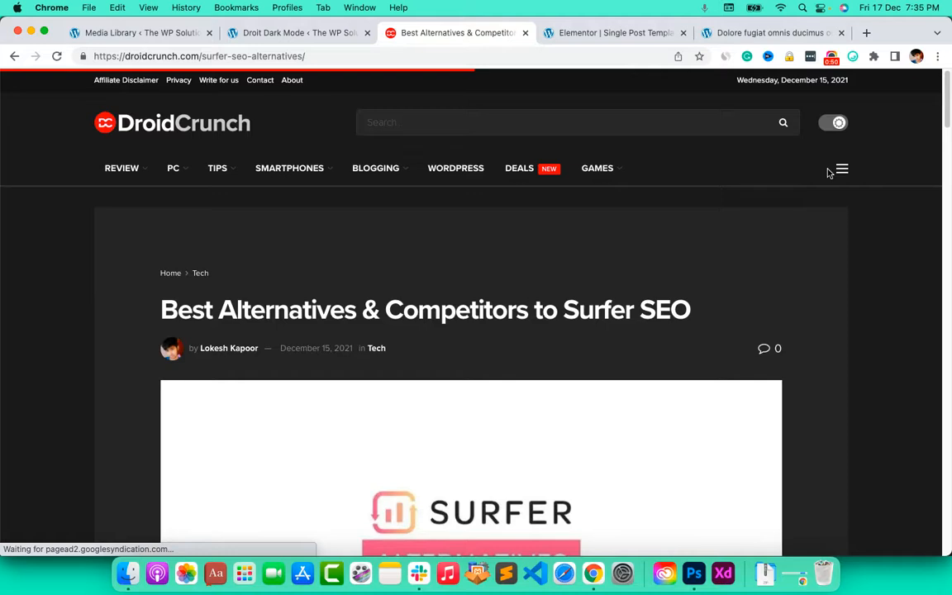
click(837, 123)
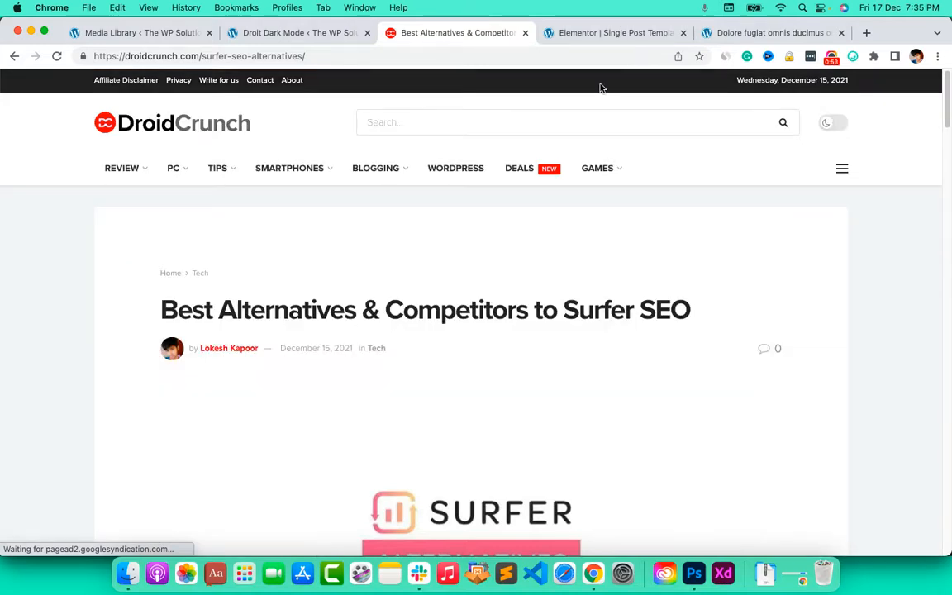
Close the DroidCrunch article and return to the Droit Dark Mode settings.
click(294, 33)
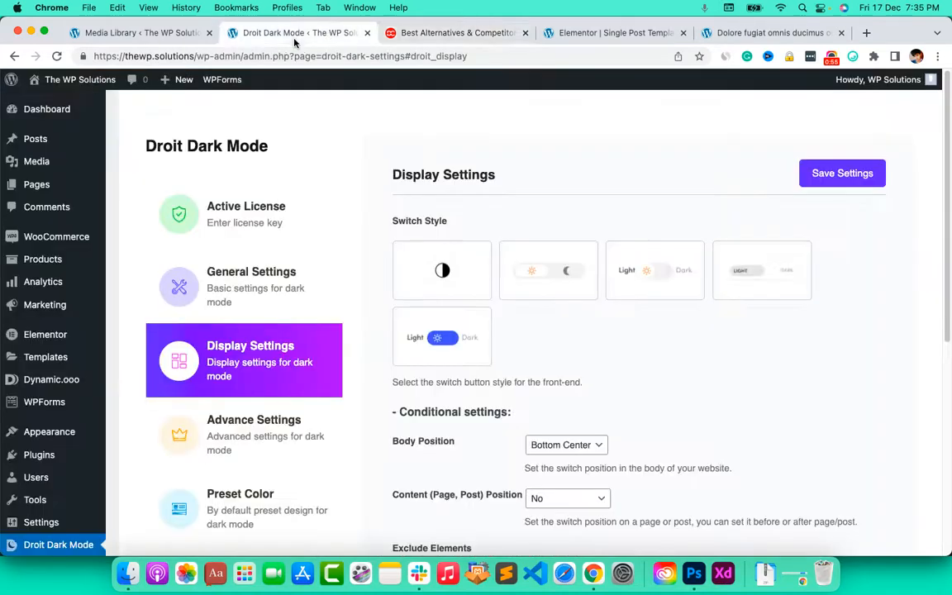
click(526, 35)
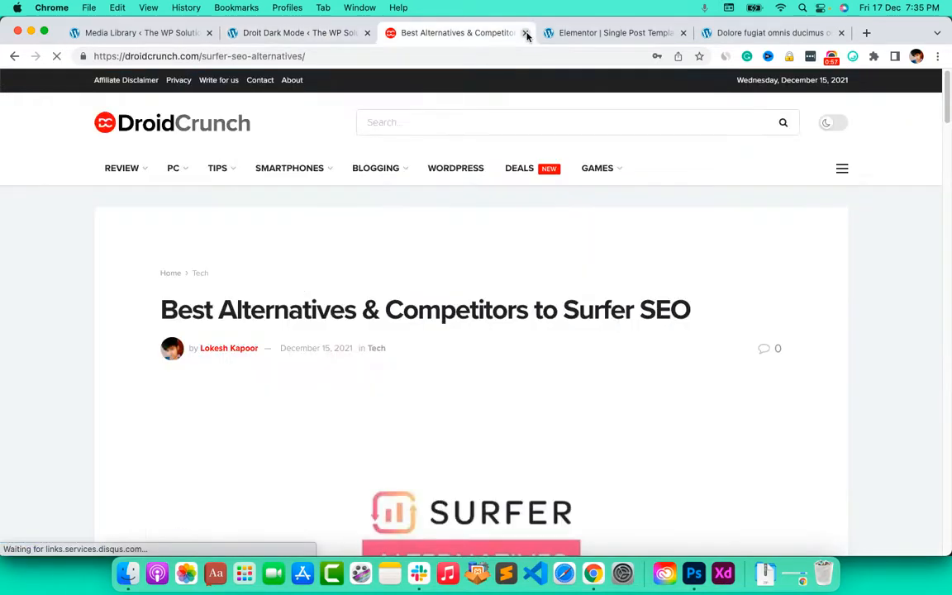
click(526, 33)
click(324, 35)
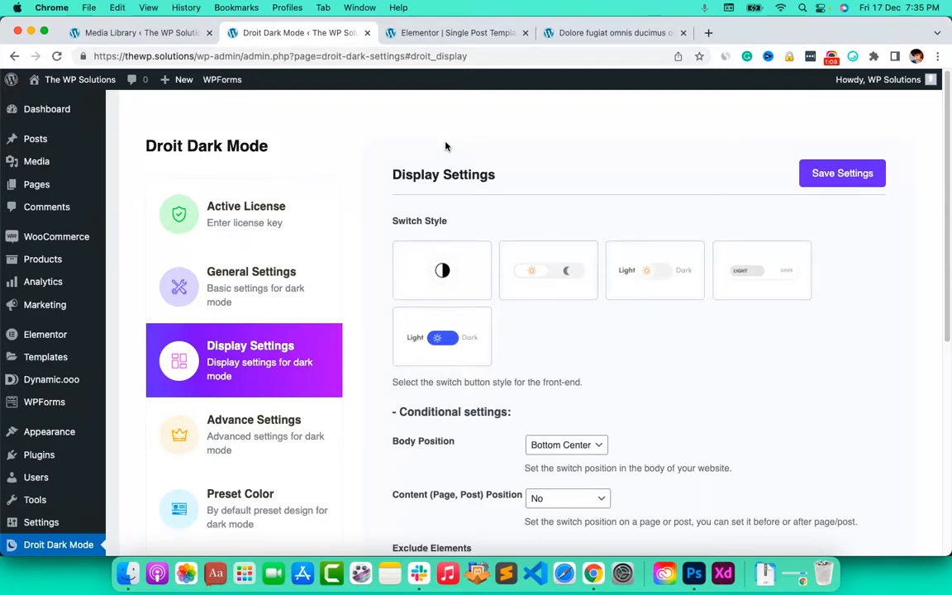
Review the plugin's Active License page and the front-end and backend options in General Settings.
click(243, 204)
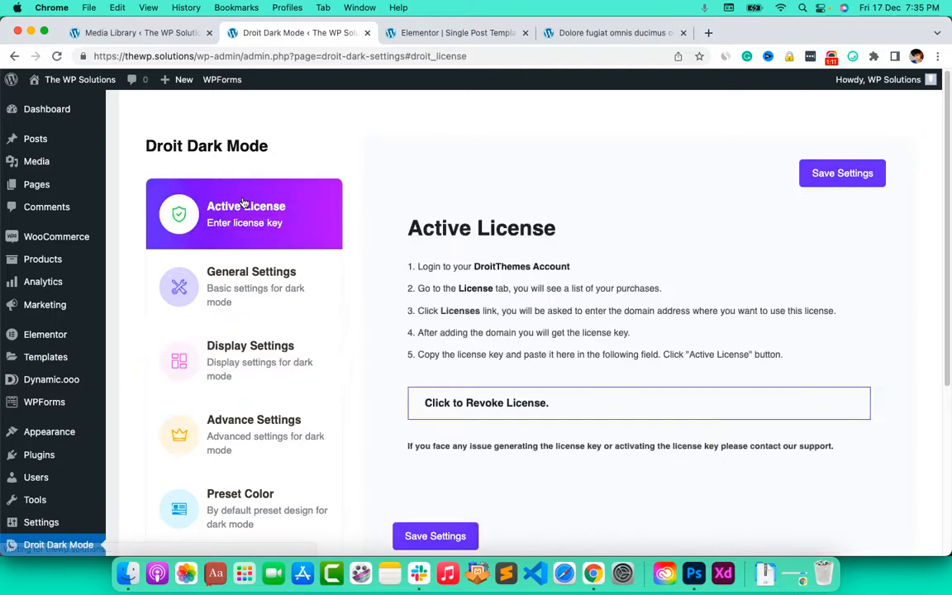
click(284, 283)
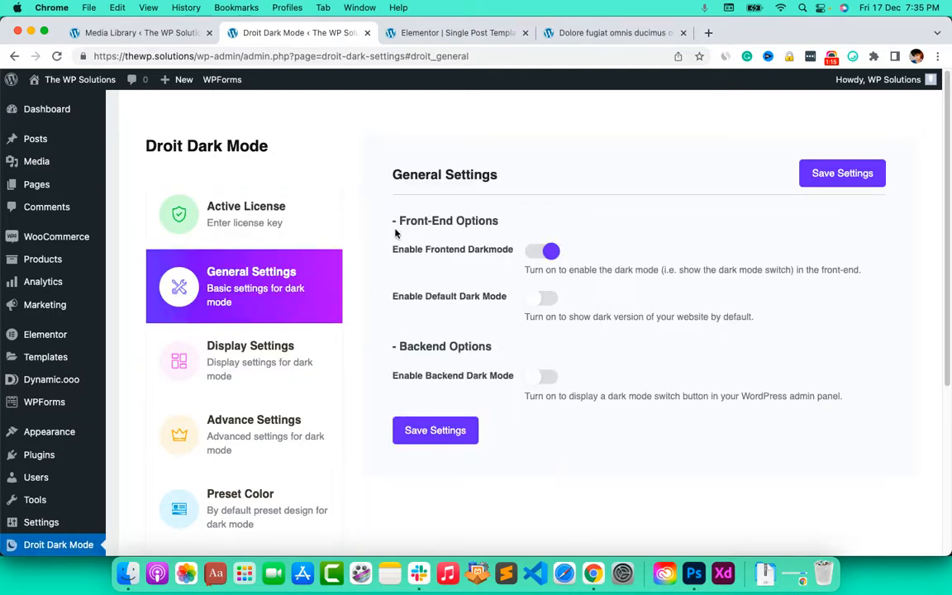
scroll(494, 159, down, 2)
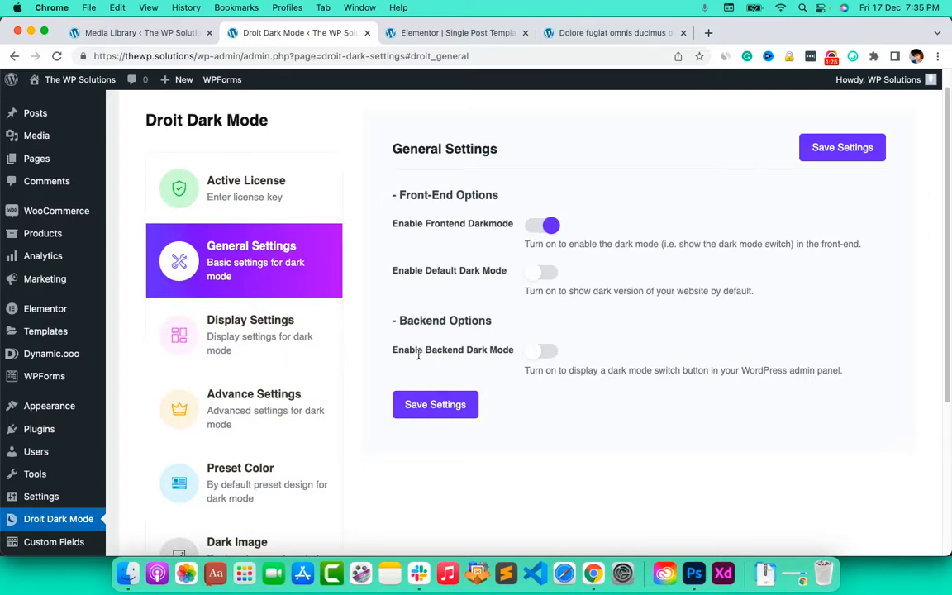
In Display Settings, choose the grey LIGHT/DARK pill as the front-end switch style.
click(267, 333)
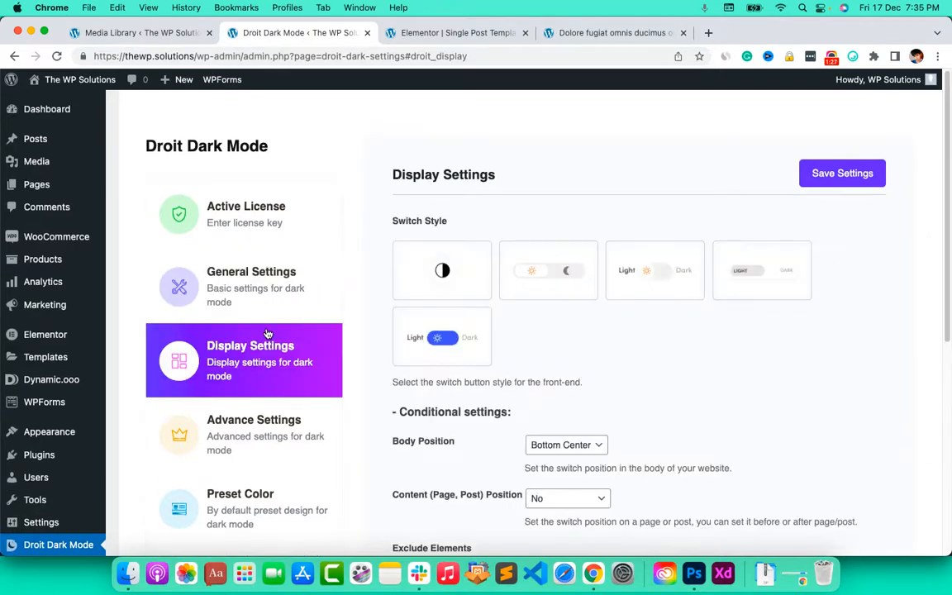
scroll(294, 332, down, 1)
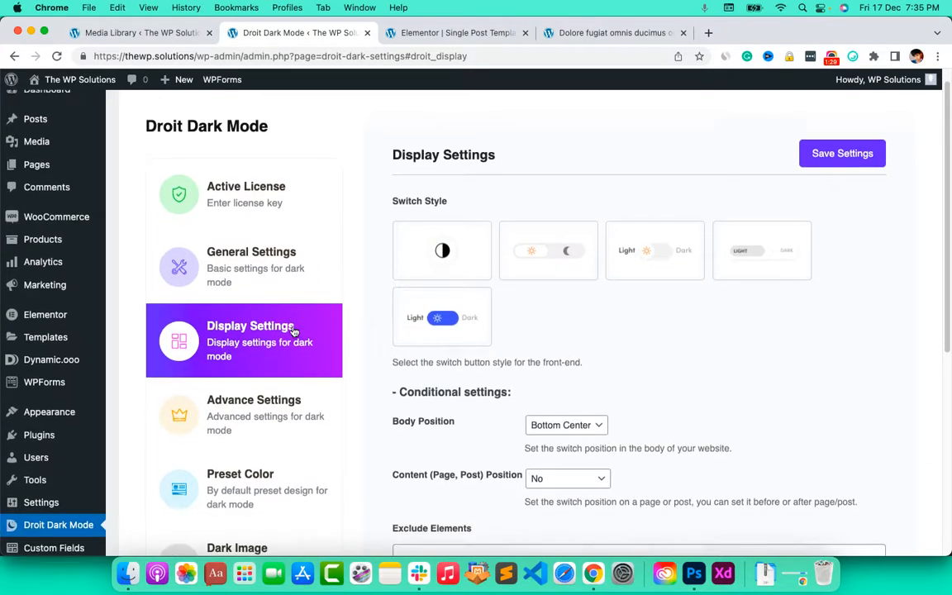
scroll(293, 332, down, 1)
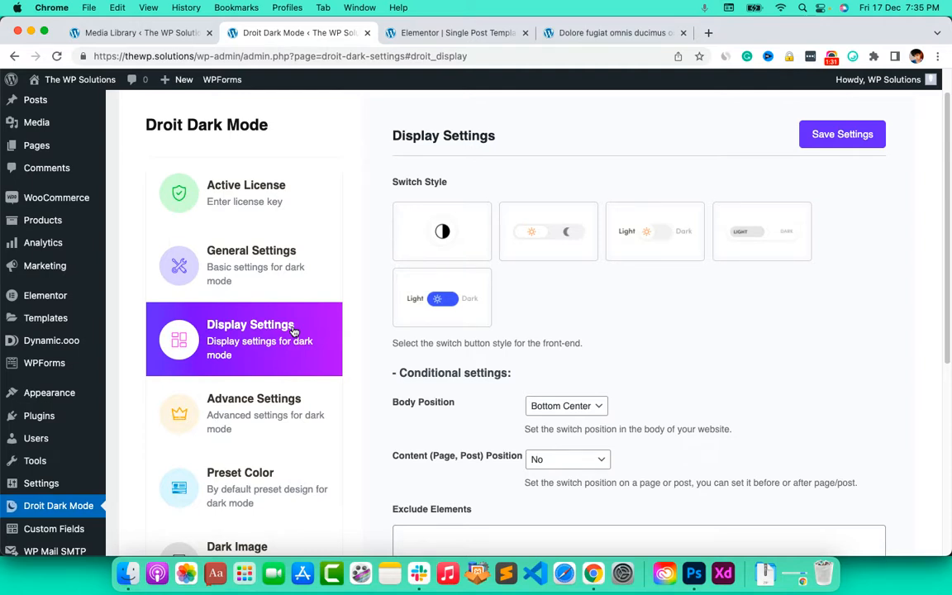
scroll(492, 191, down, 1)
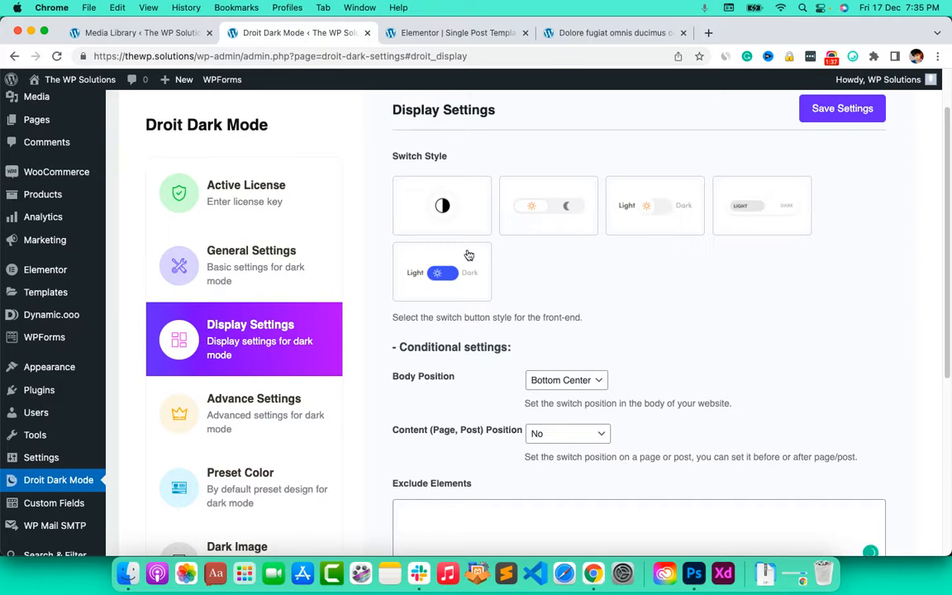
click(741, 216)
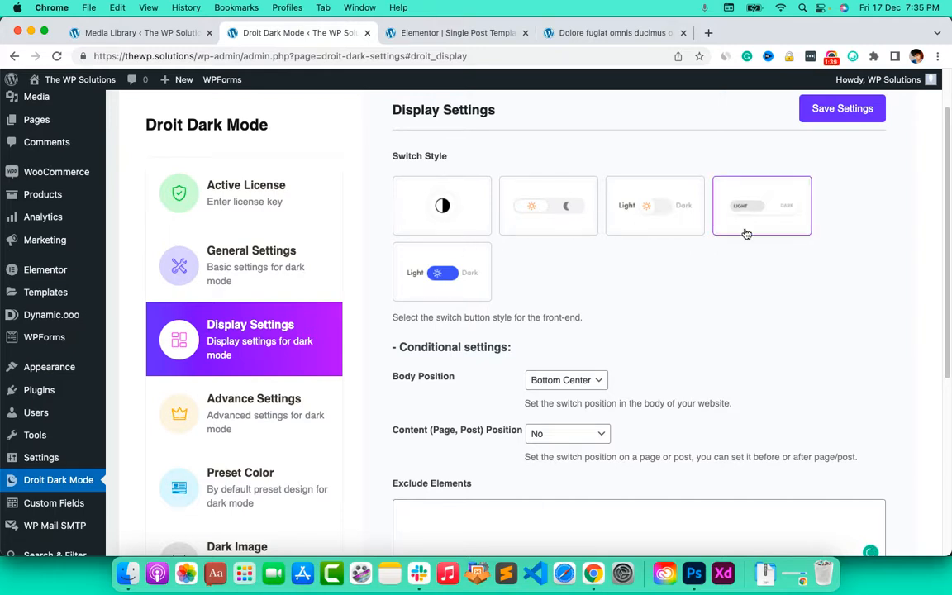
Look through the available Body Position and Content (Page, Post) Position options without changing either one.
scroll(759, 276, down, 2)
scroll(760, 277, down, 1)
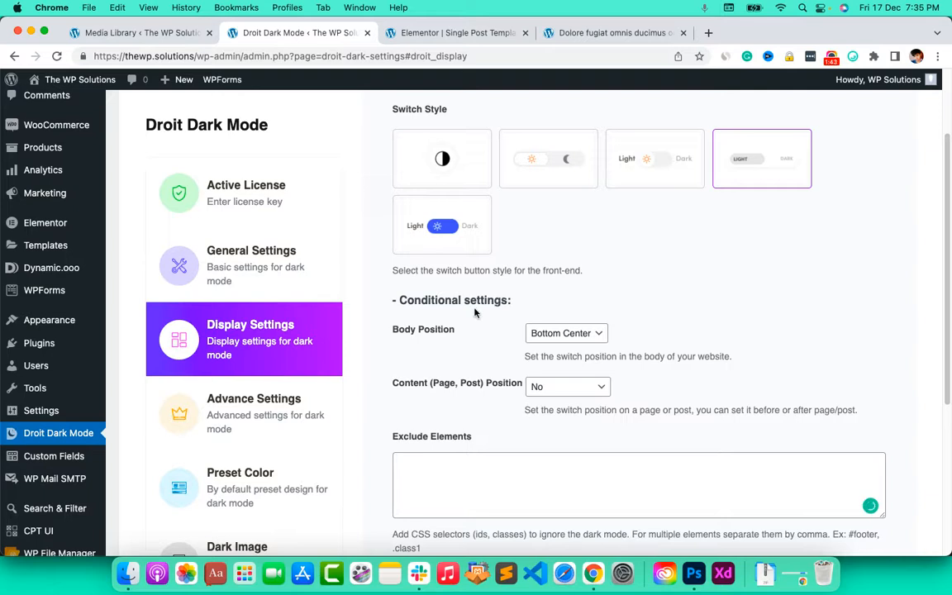
click(583, 336)
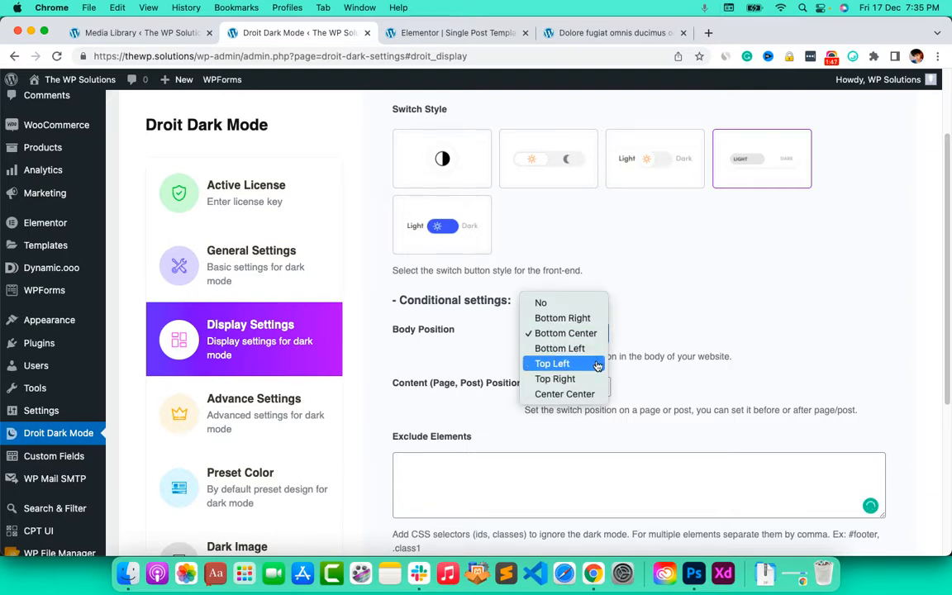
click(667, 291)
scroll(575, 346, down, 1)
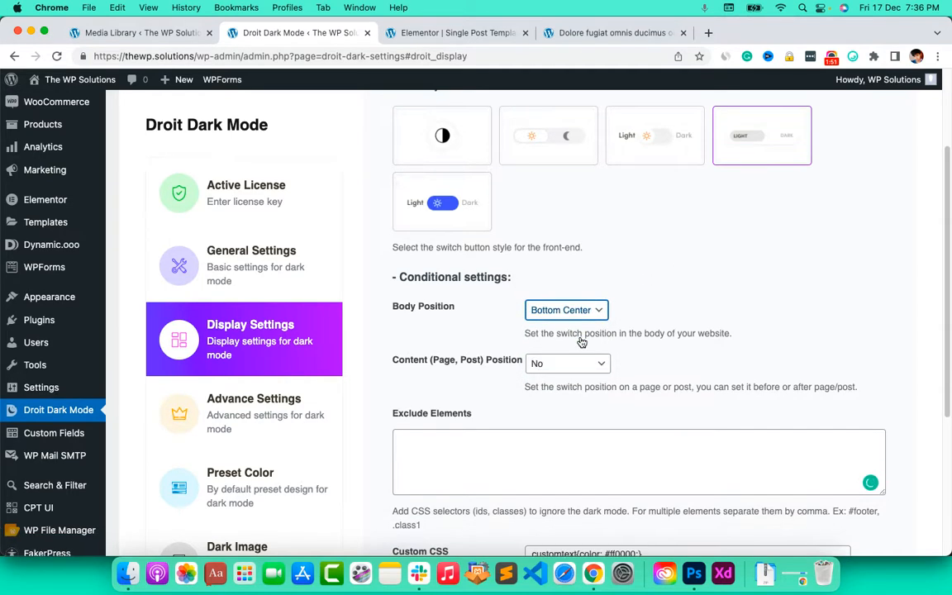
click(544, 372)
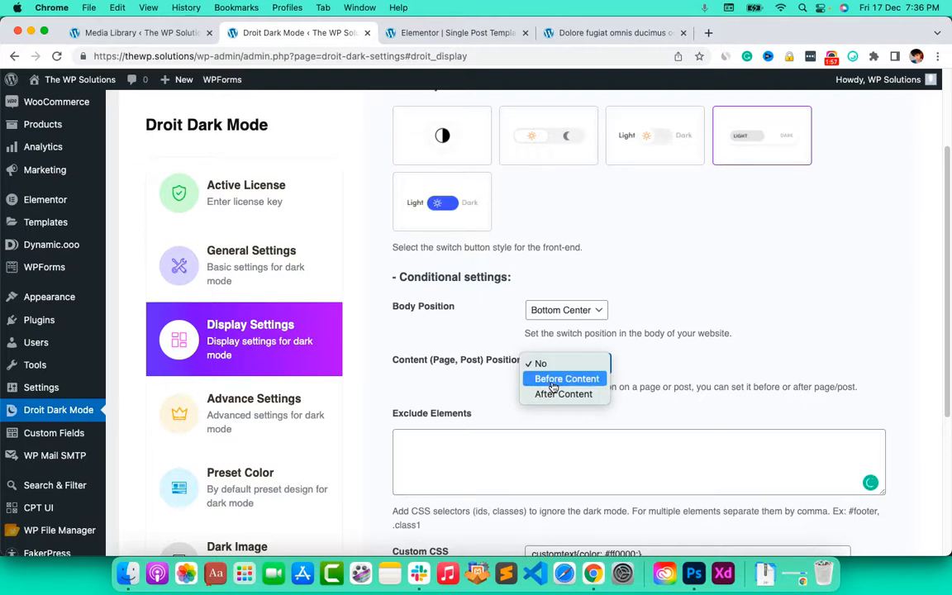
click(459, 393)
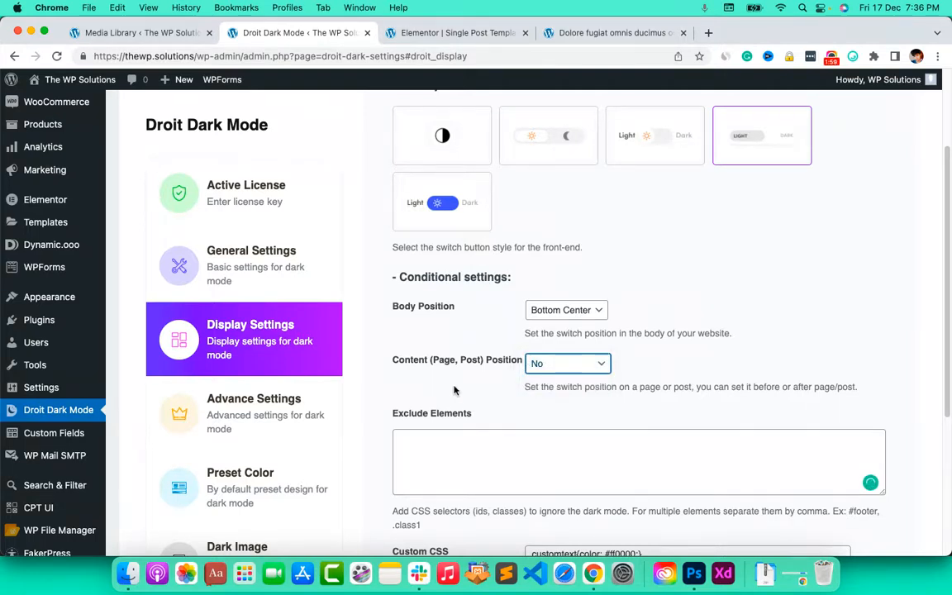
Check the Exclude Elements field and save the display settings.
scroll(489, 375, down, 1)
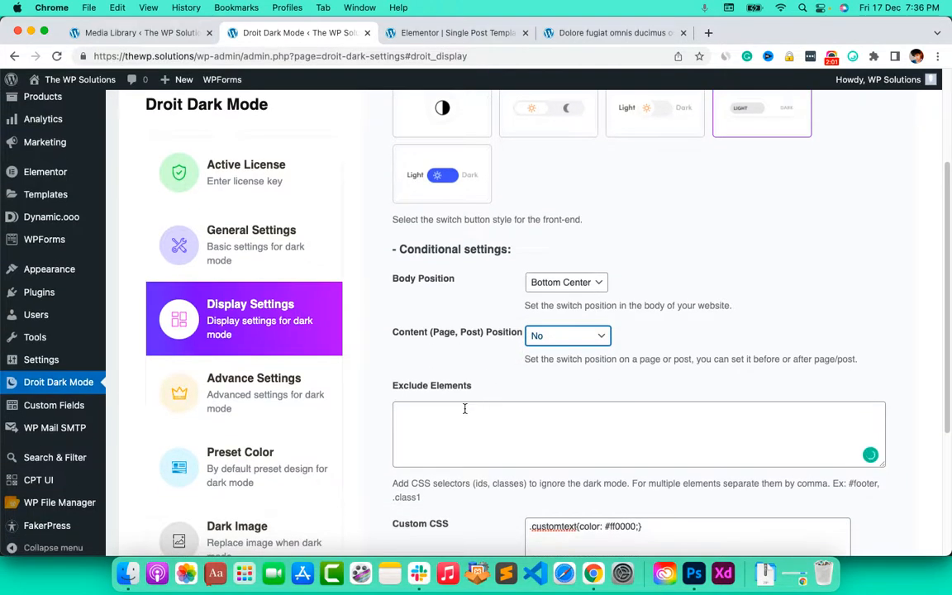
scroll(465, 409, up, 5)
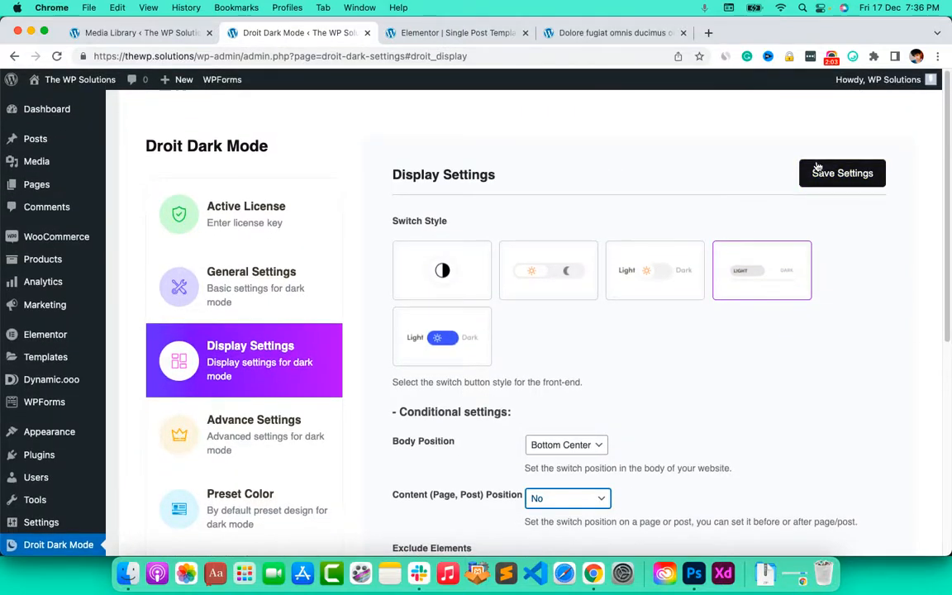
click(823, 176)
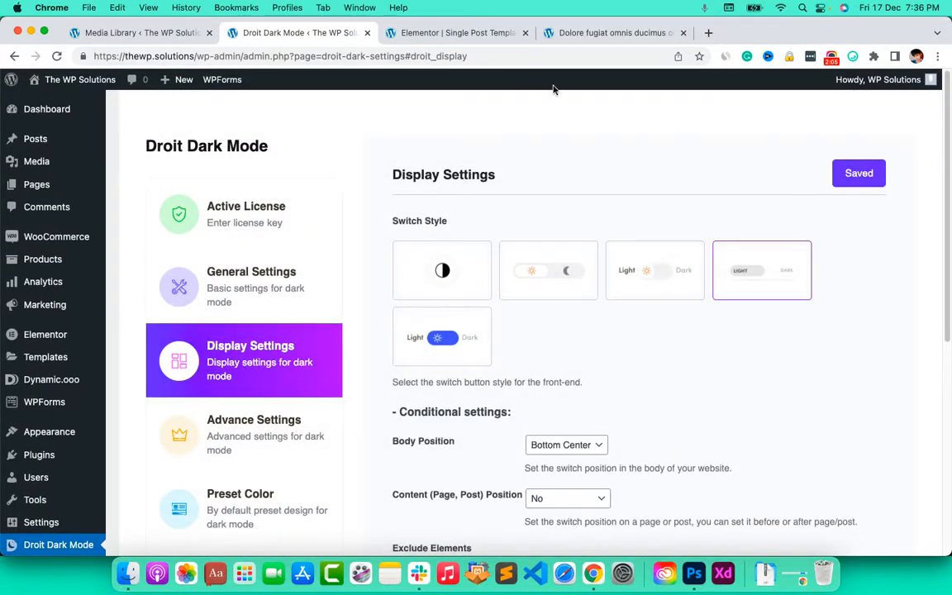
Reload the "Dolore fugiat omnis ducimus" post, test its switch in dark and light mode, and return to the plugin settings.
click(591, 39)
key(super+r)
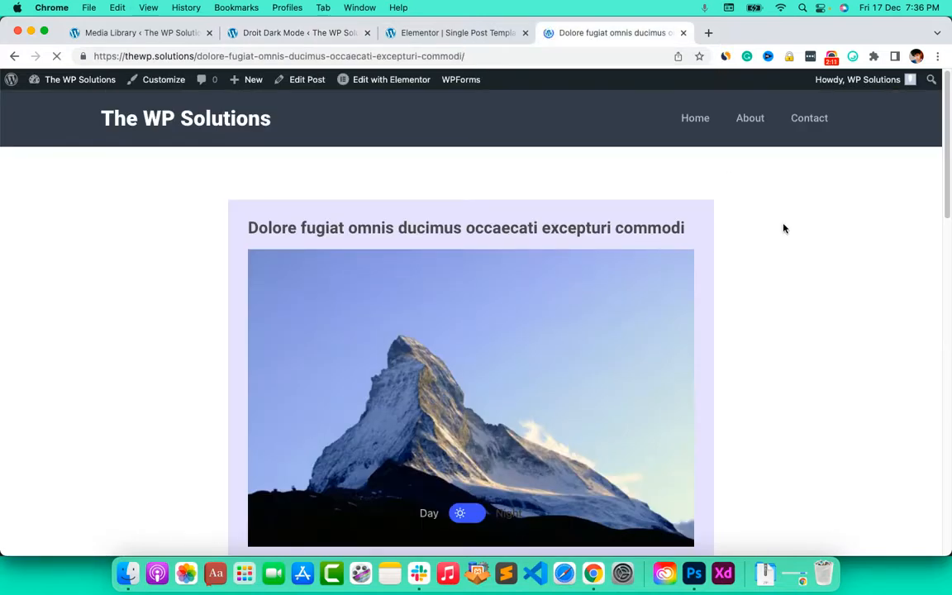
scroll(784, 229, down, 4)
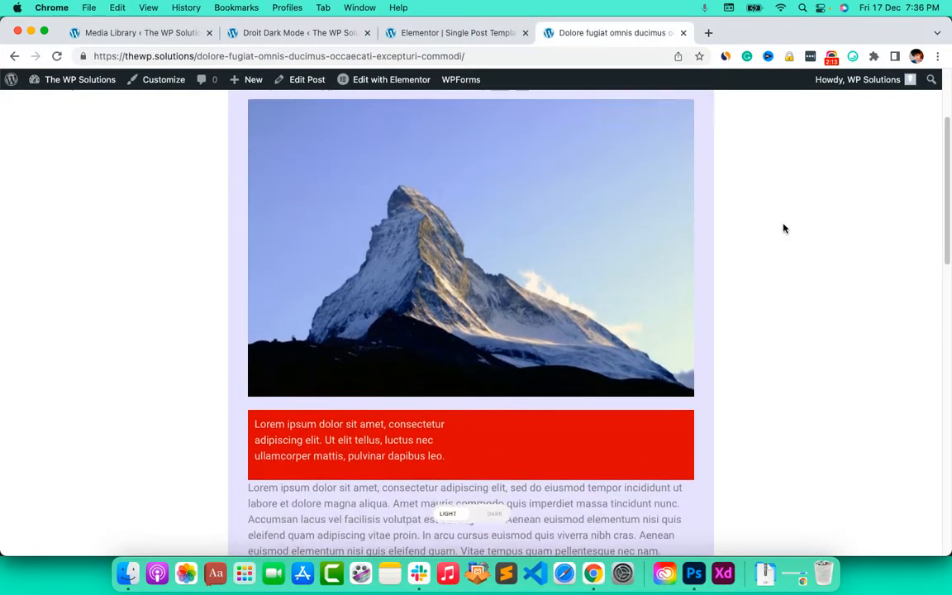
scroll(785, 229, down, 12)
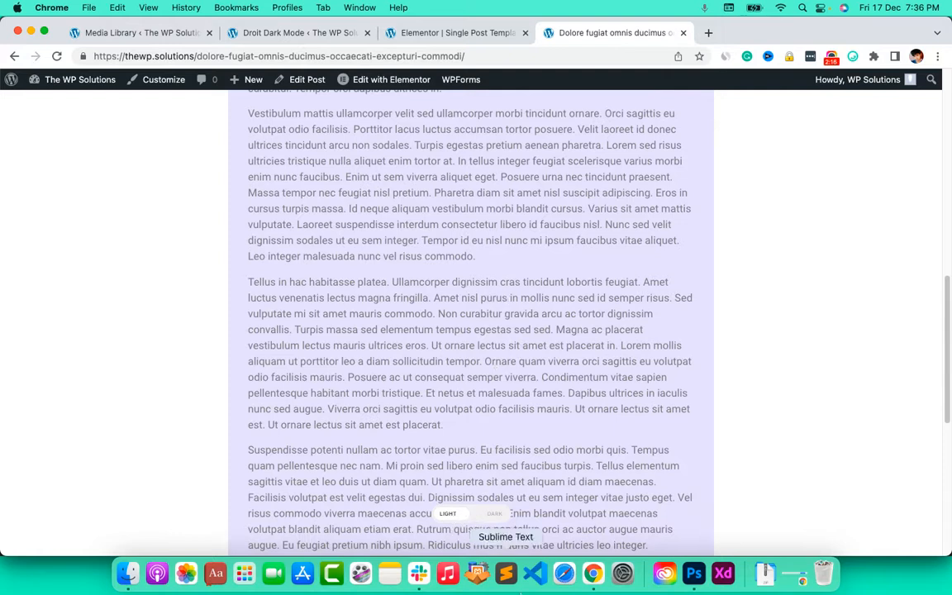
click(473, 513)
scroll(473, 513, up, 15)
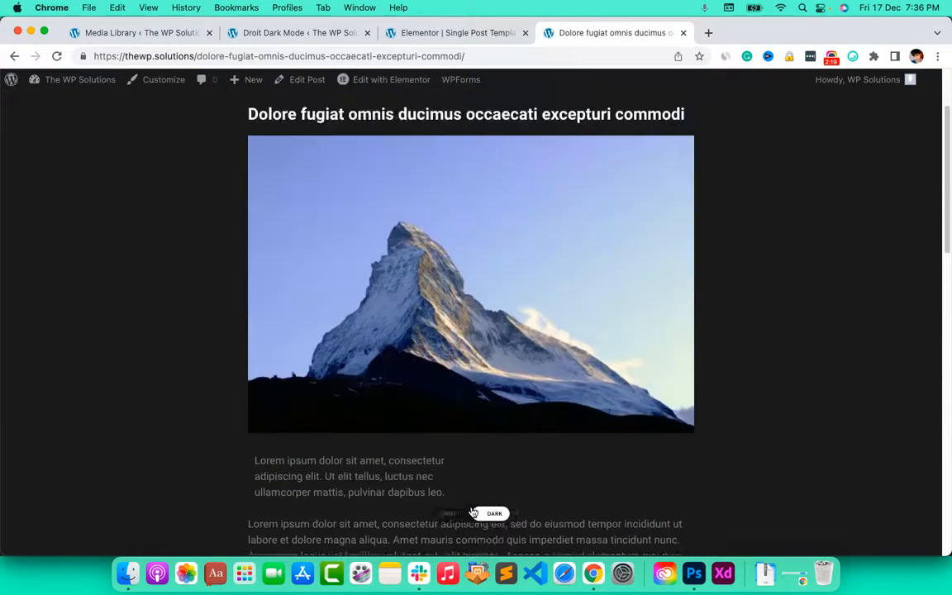
click(494, 513)
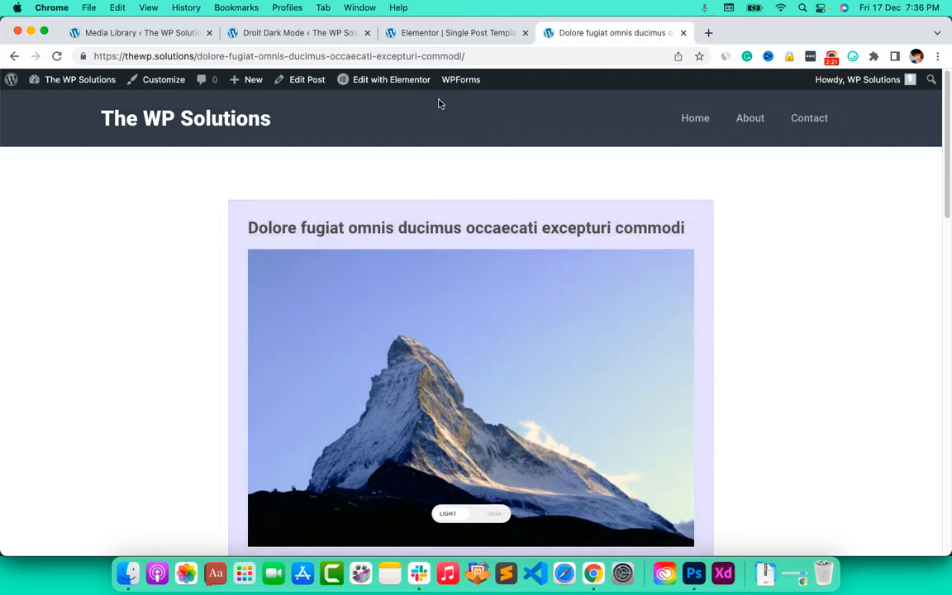
click(302, 33)
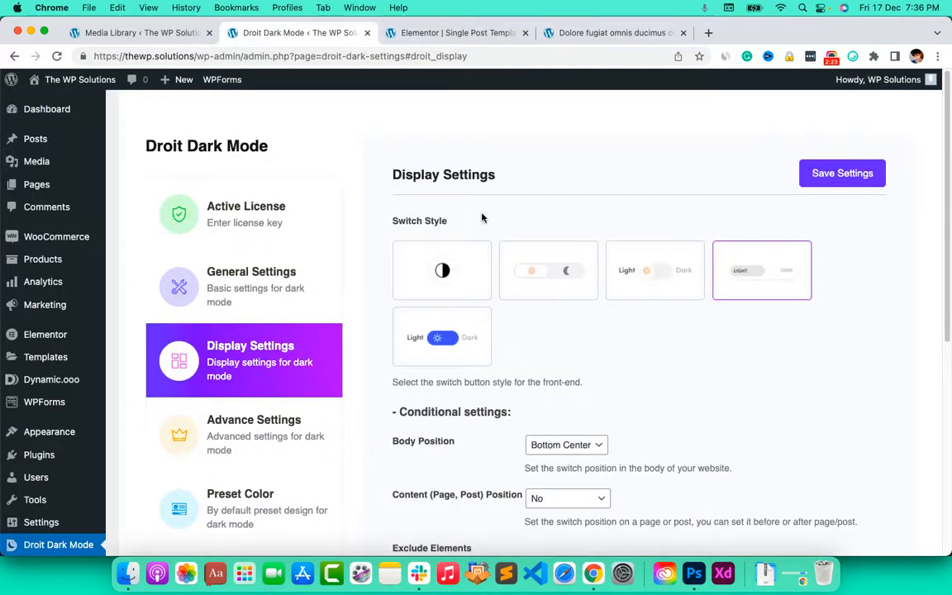
Place the cursor in the empty Exclude Elements field and look over the Single Post template in Elementor.
scroll(482, 216, down, 3)
scroll(513, 367, down, 3)
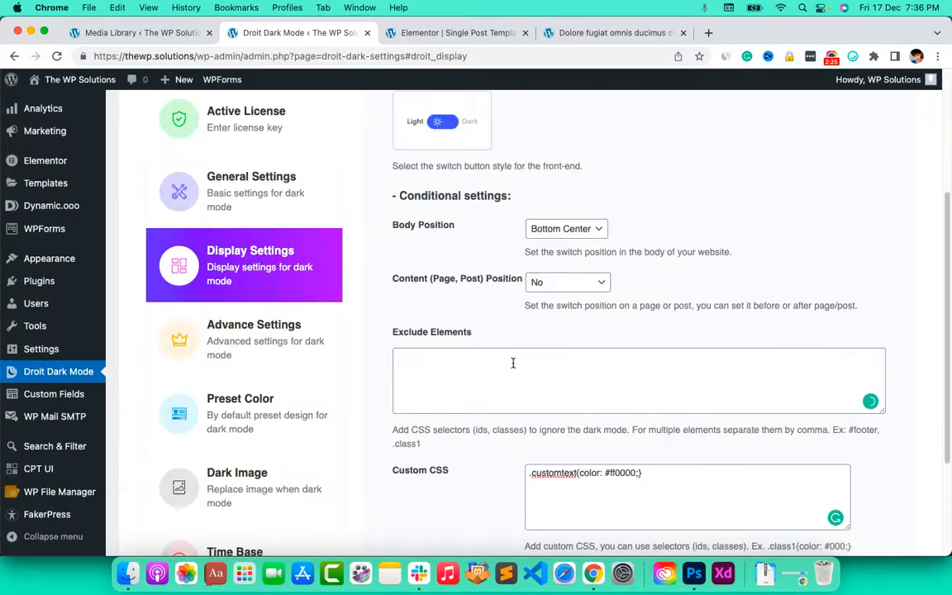
click(513, 363)
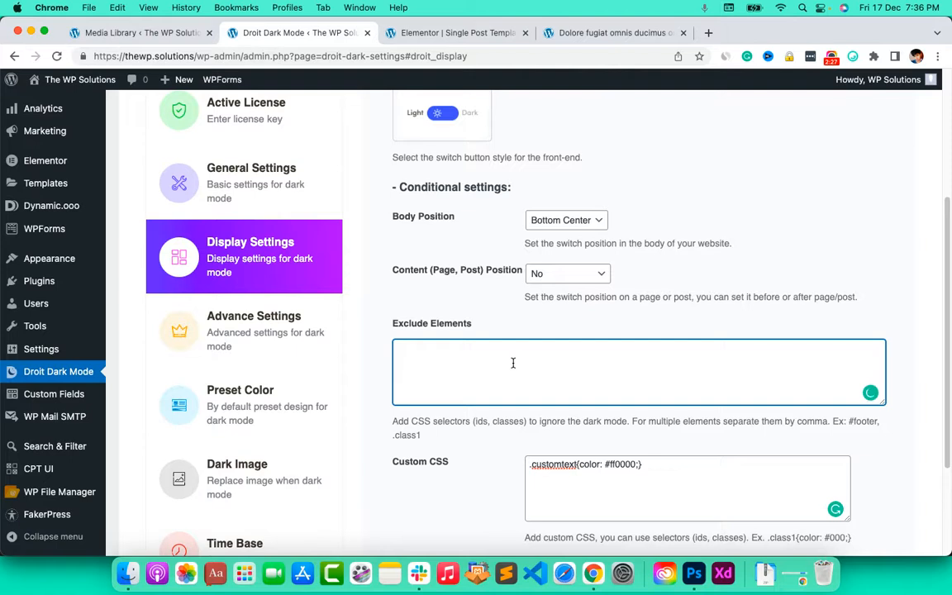
click(440, 32)
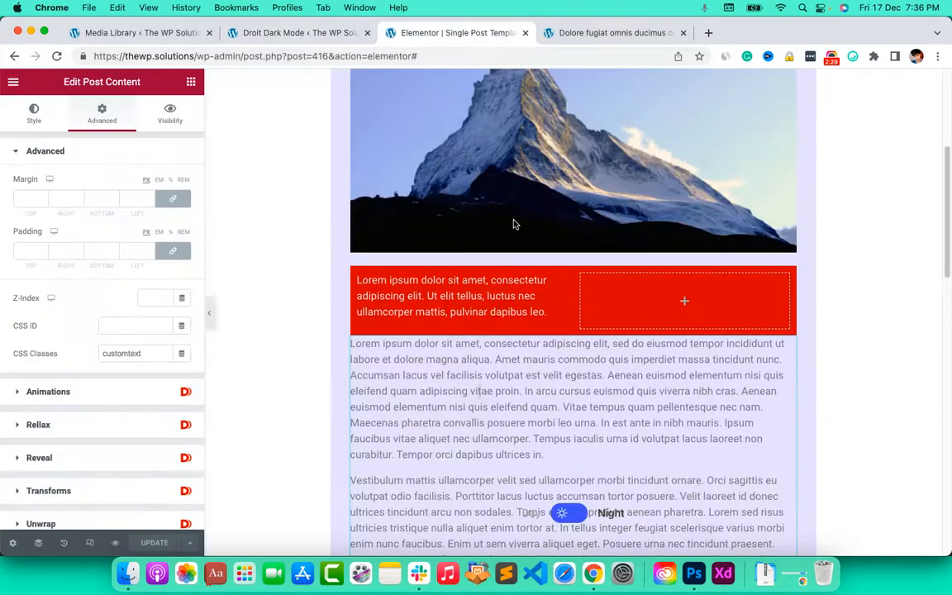
scroll(507, 145, up, 5)
click(563, 33)
click(483, 38)
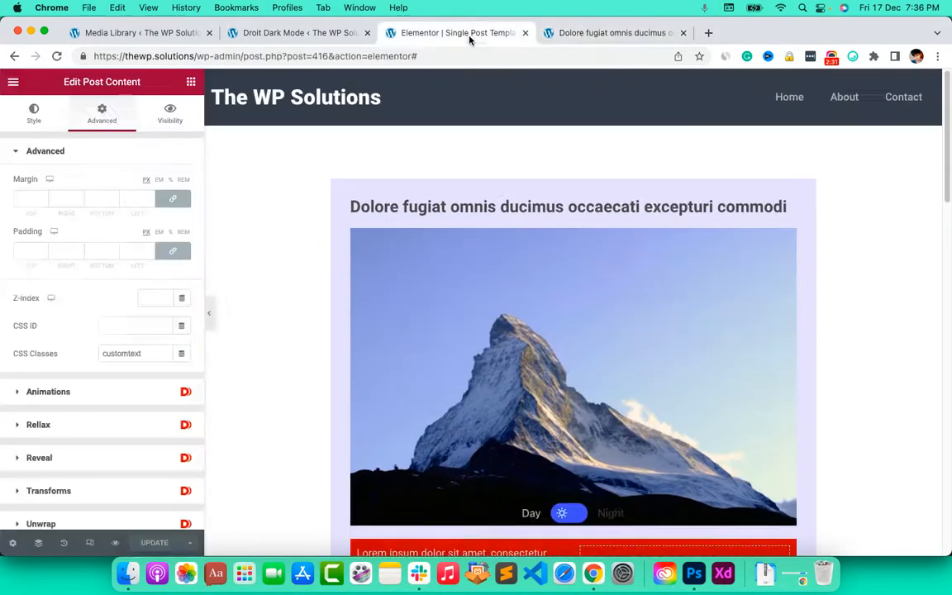
On the "Dolore fugiat omnis ducimus" post, switch between dark and light mode and examine how the title changes.
click(579, 34)
click(482, 518)
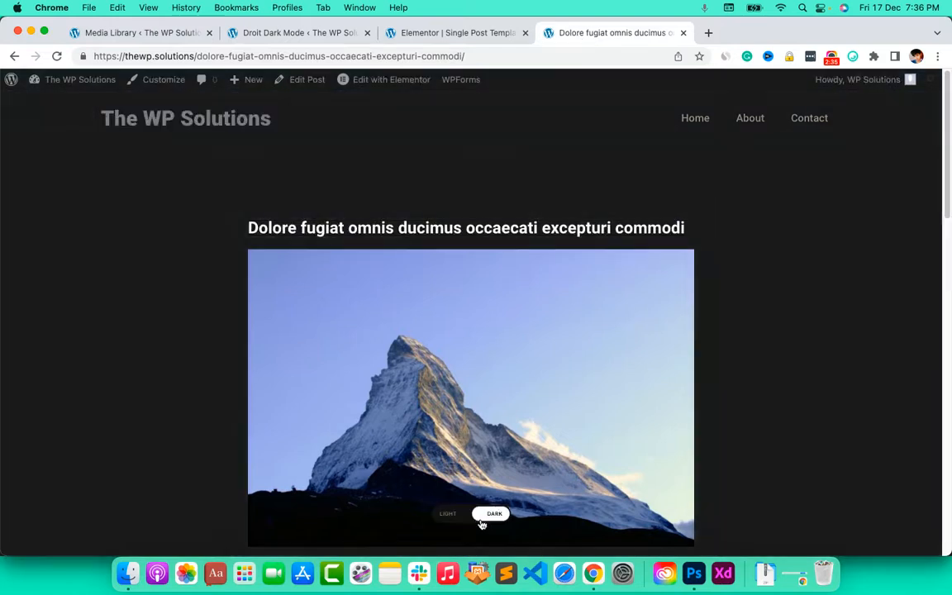
triple_click(414, 235)
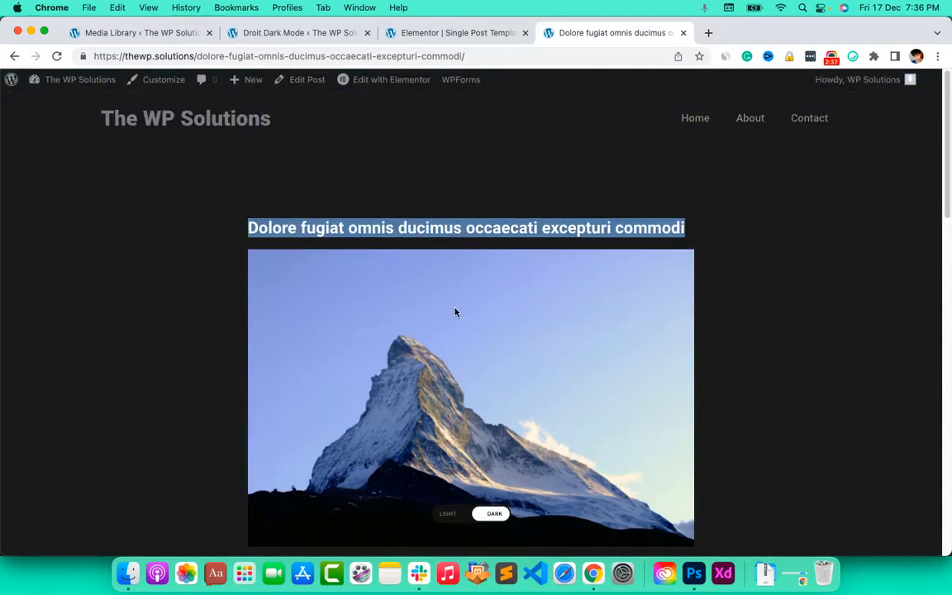
click(457, 522)
click(458, 522)
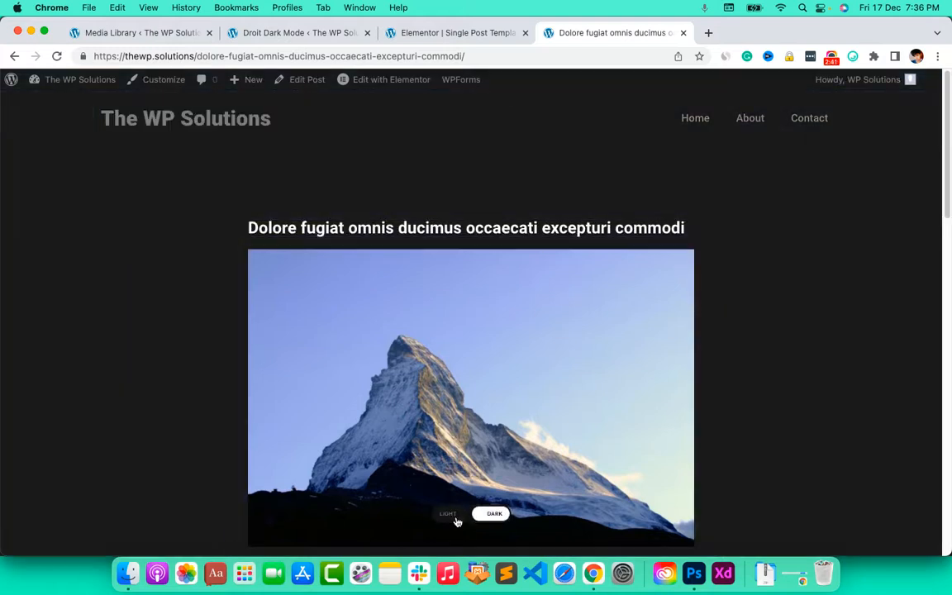
click(457, 522)
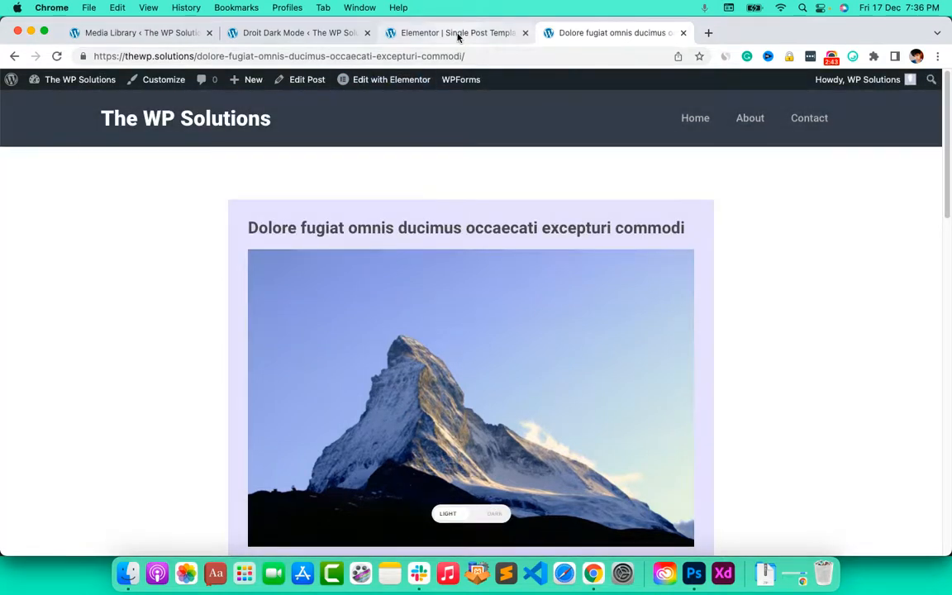
Copy the post content's CSS class from Elementor, enter it as .customtext in Exclude Elements, and save the display settings.
click(459, 33)
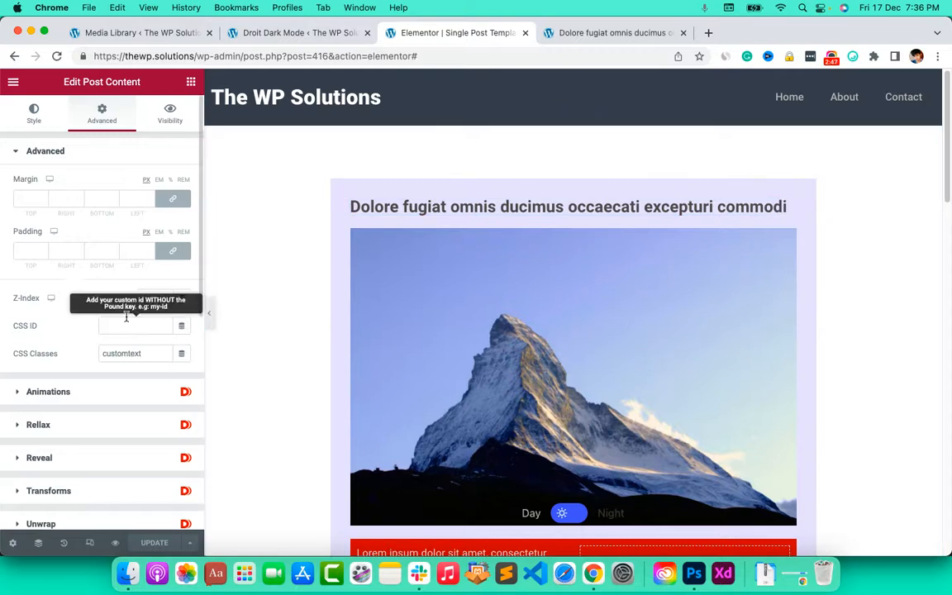
double_click(126, 354)
key(super+c)
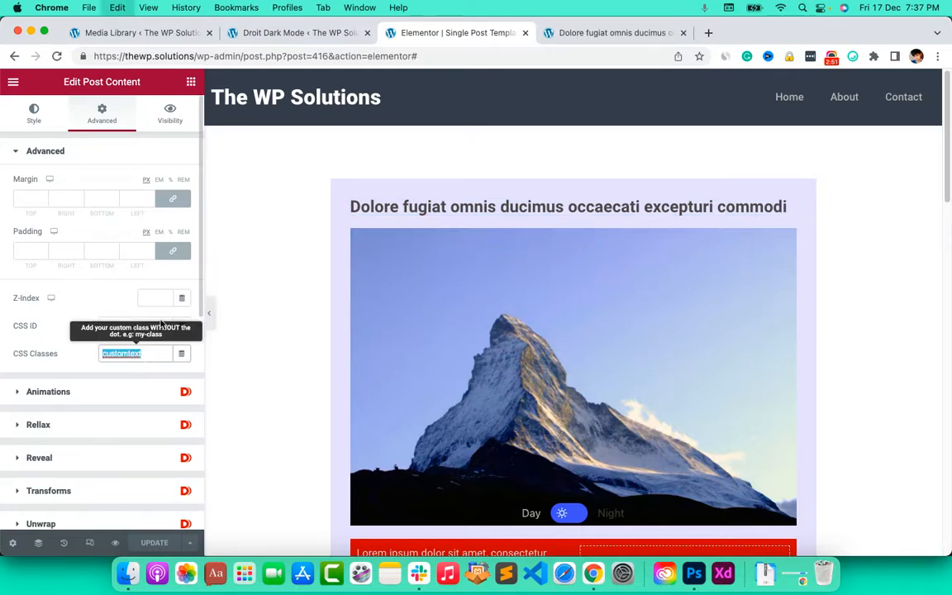
click(251, 32)
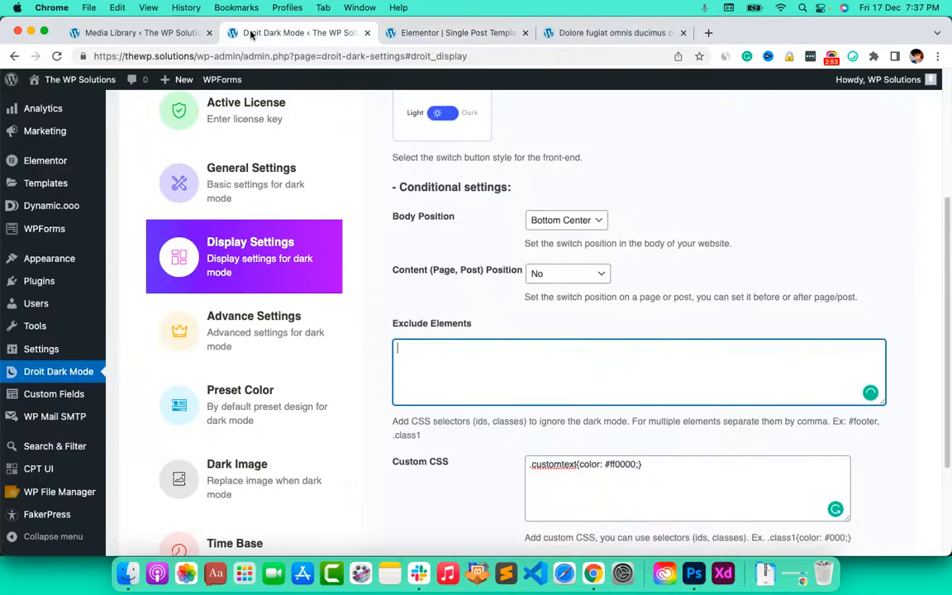
text(.)
key(super+v)
scroll(496, 384, down, 5)
click(460, 416)
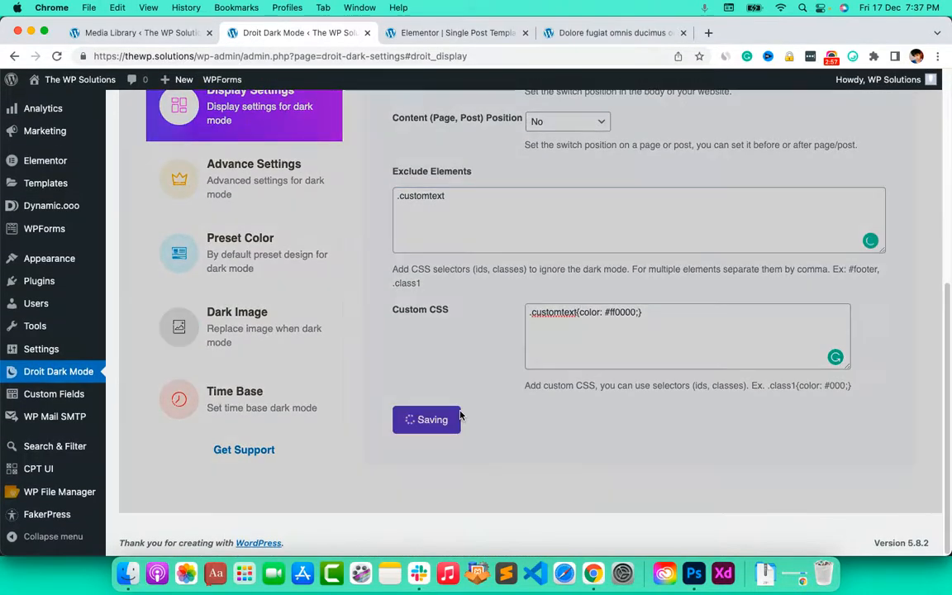
Reload the post and toggle its switch between dark and light mode to check the exclusion.
click(584, 32)
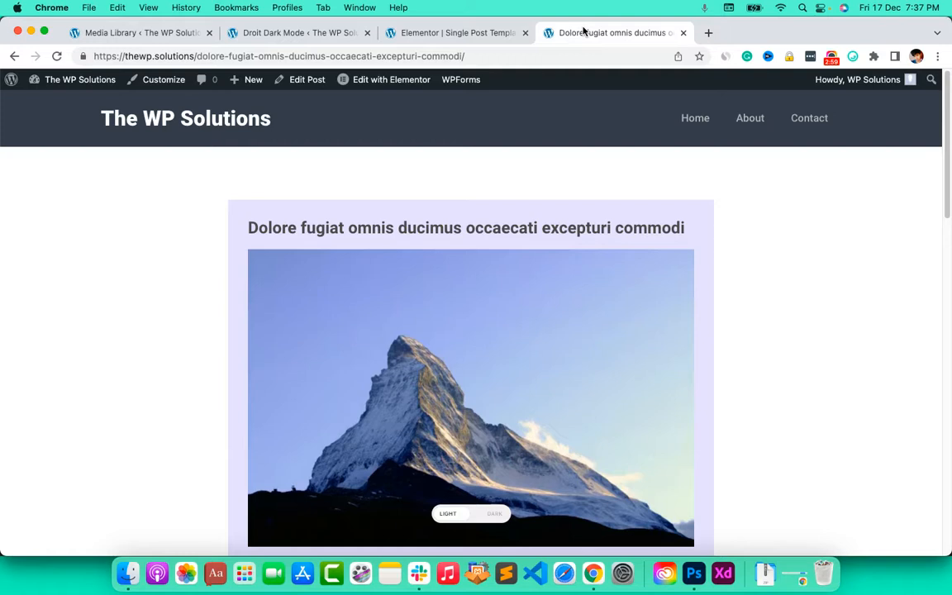
key(super+r)
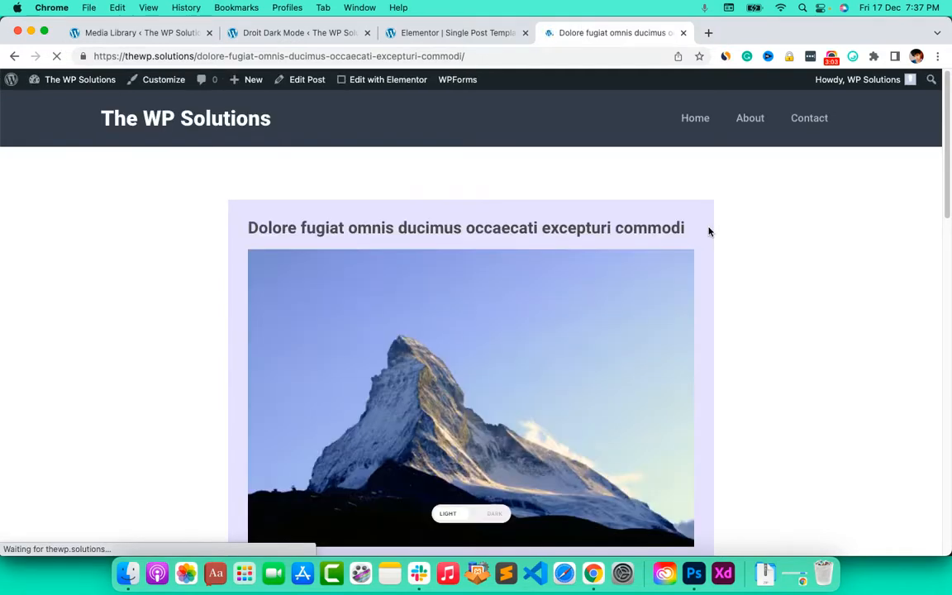
click(457, 517)
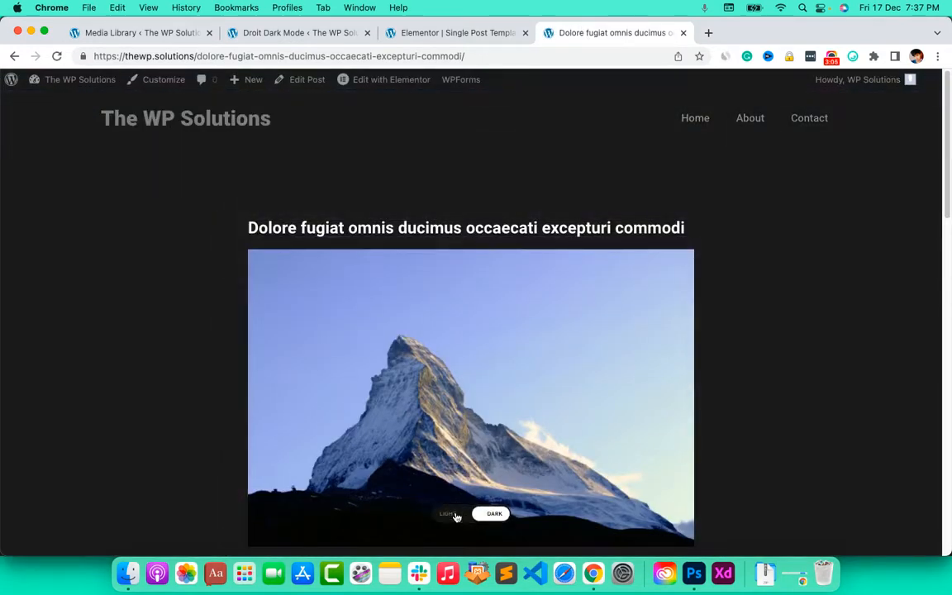
click(455, 516)
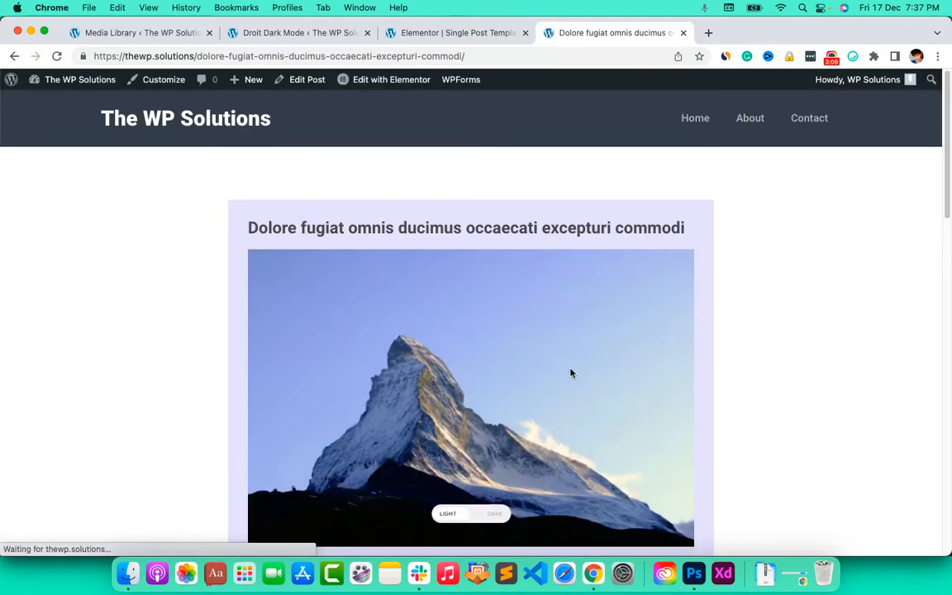
click(459, 511)
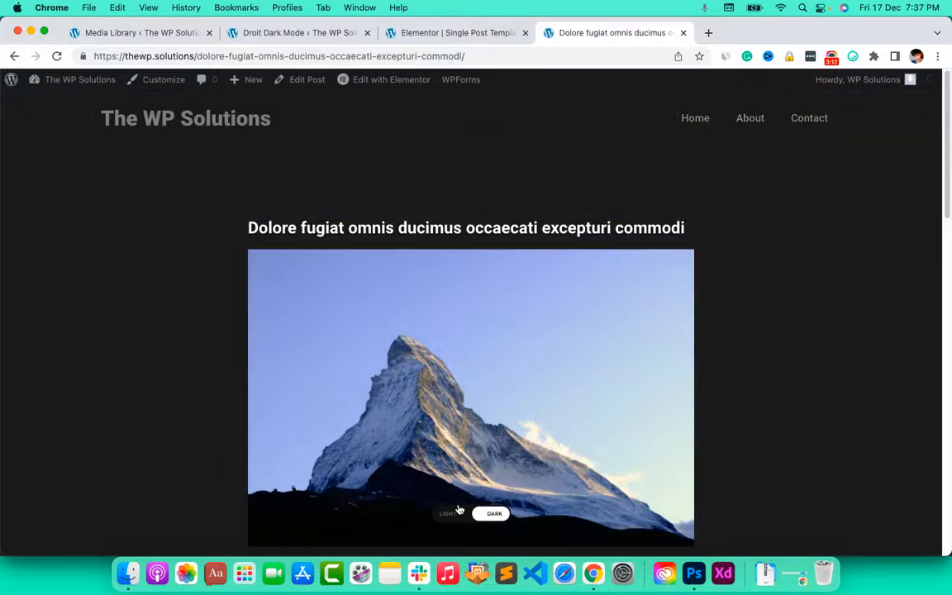
click(460, 510)
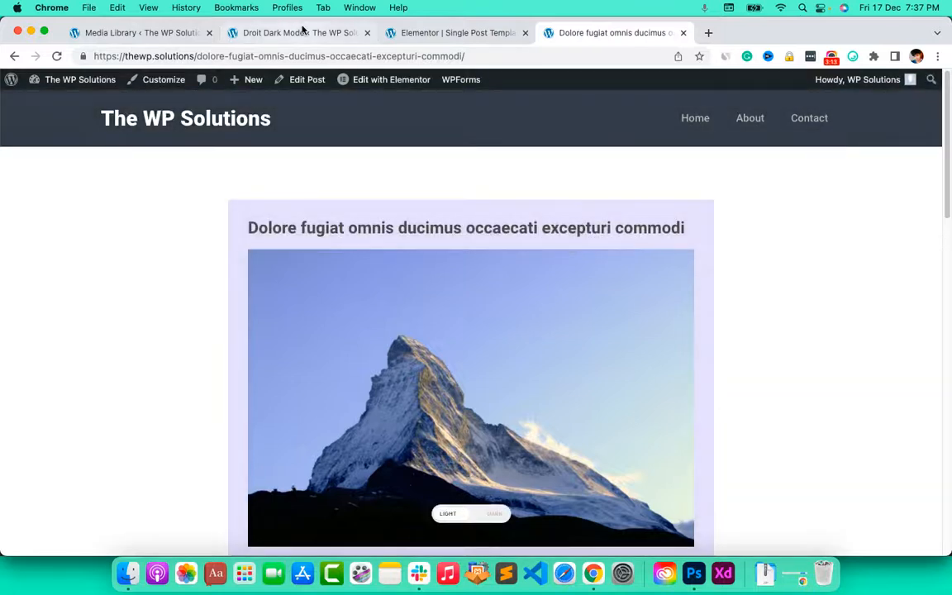
Compare the Exclude Elements selector with the CSS class in Elementor and look through the template's content.
click(319, 34)
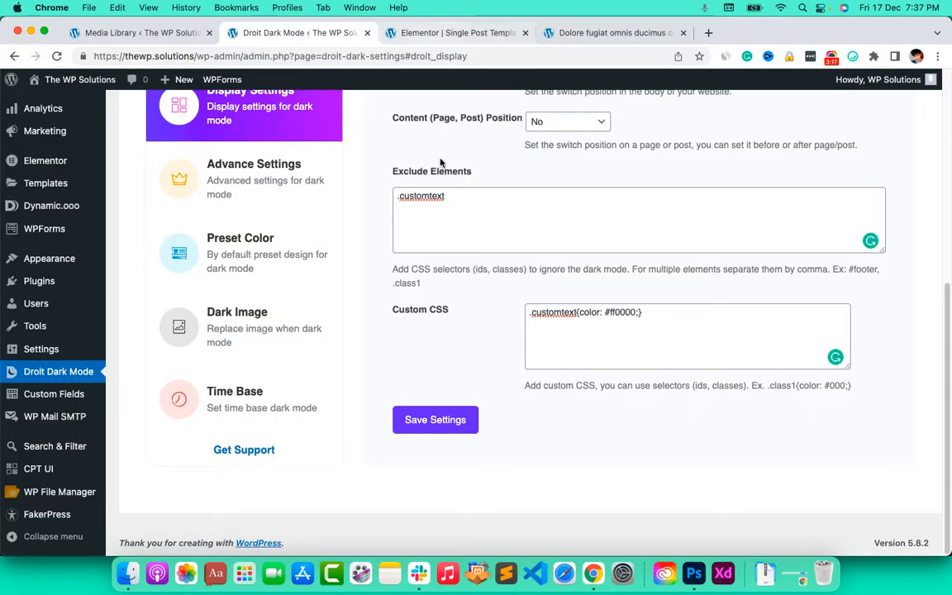
click(433, 34)
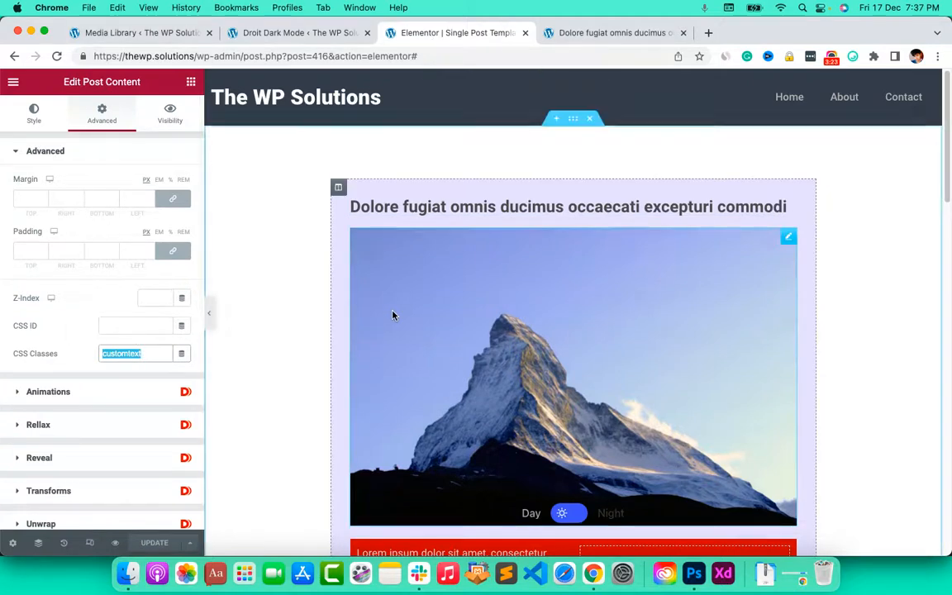
scroll(393, 315, down, 2)
scroll(413, 311, down, 1)
scroll(414, 311, down, 2)
scroll(471, 331, up, 5)
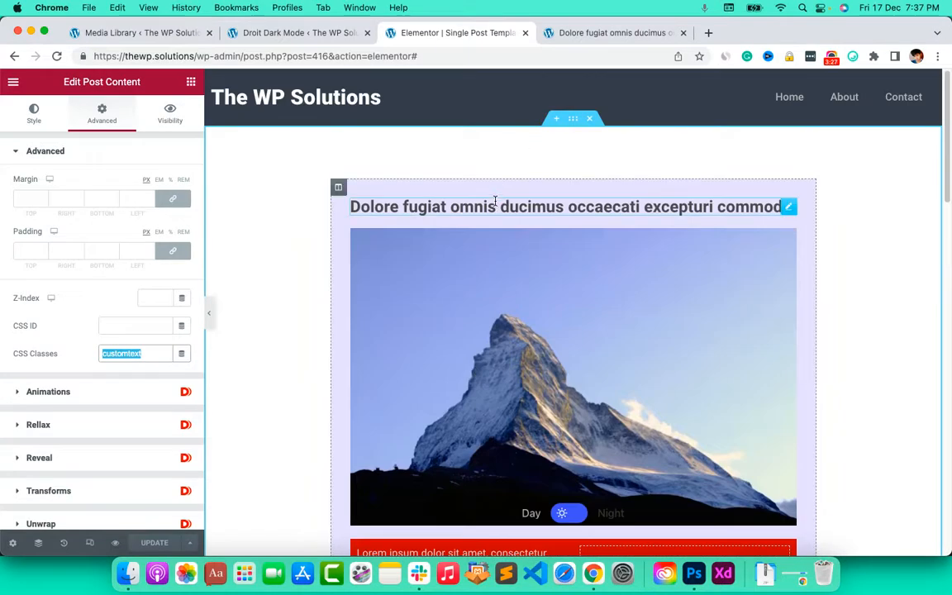
Toggle dark and light mode on the live post while examining its body text.
click(613, 34)
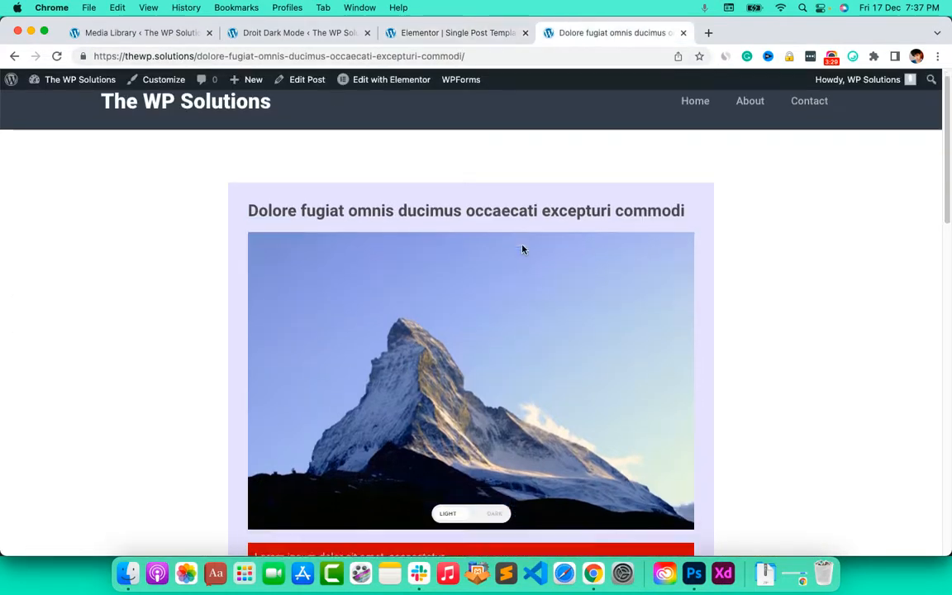
scroll(523, 249, down, 5)
click(462, 514)
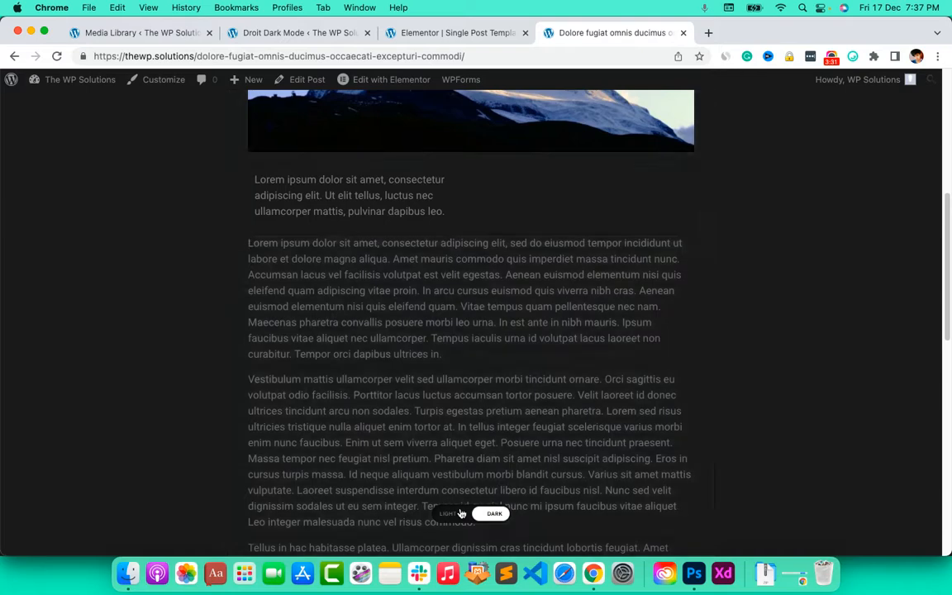
click(462, 514)
click(462, 513)
scroll(457, 354, up, 10)
In Elementor, move the customtext CSS class from the post content to the post title and update the template.
click(463, 33)
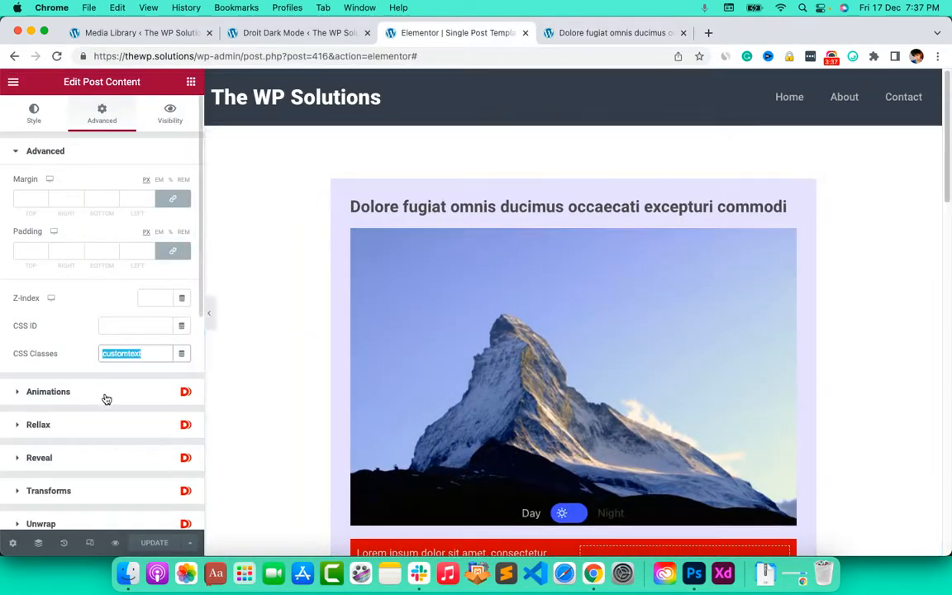
key(BackSpace)
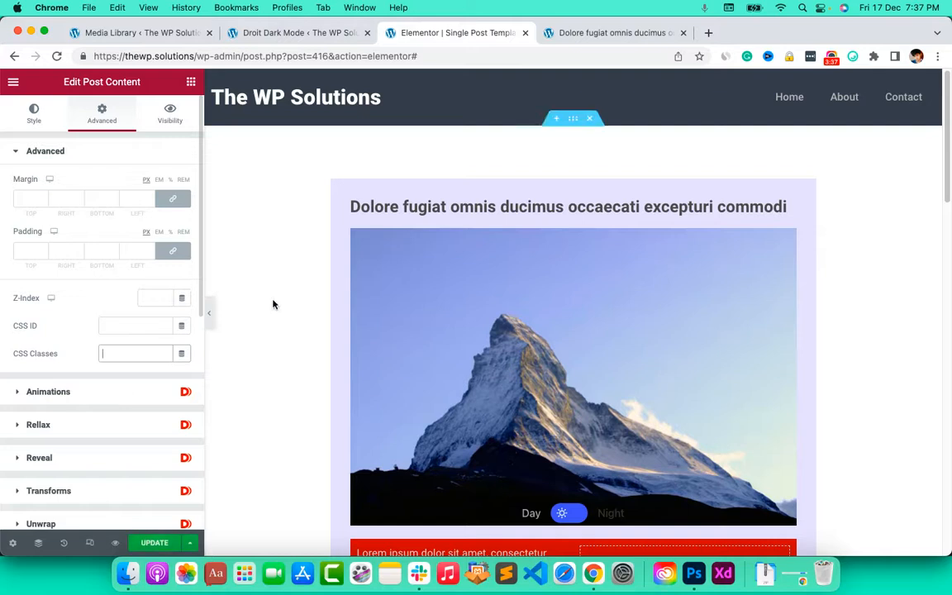
click(396, 210)
click(122, 116)
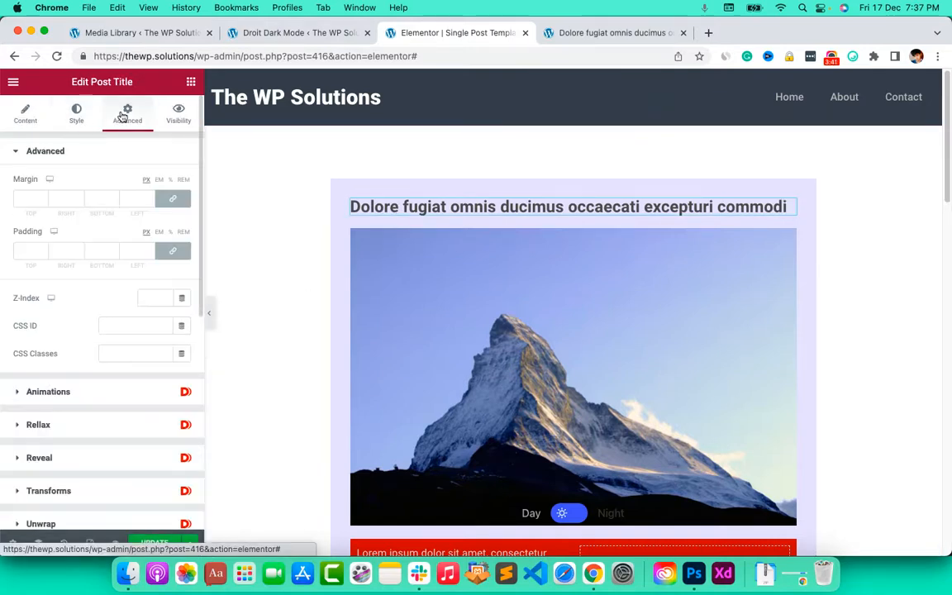
click(116, 353)
text(customtext)
key(super+s)
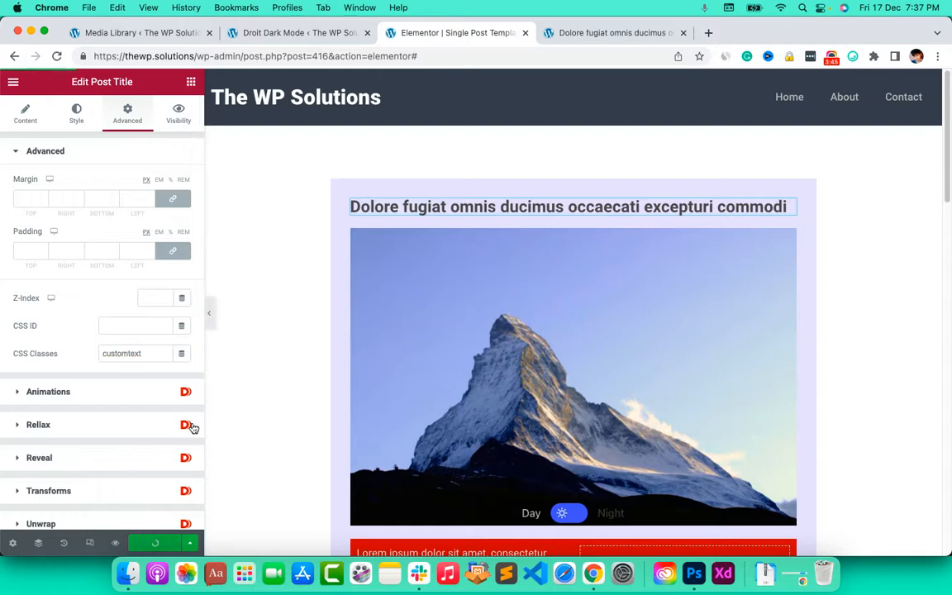
Reload the post and toggle dark and light mode repeatedly to check the title carrying the excluded class.
click(565, 33)
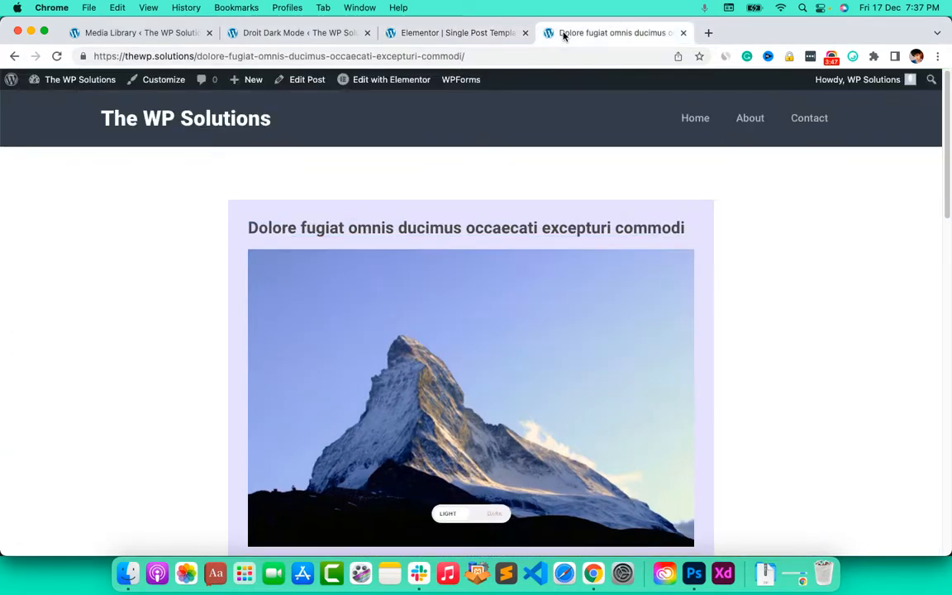
key(super+r)
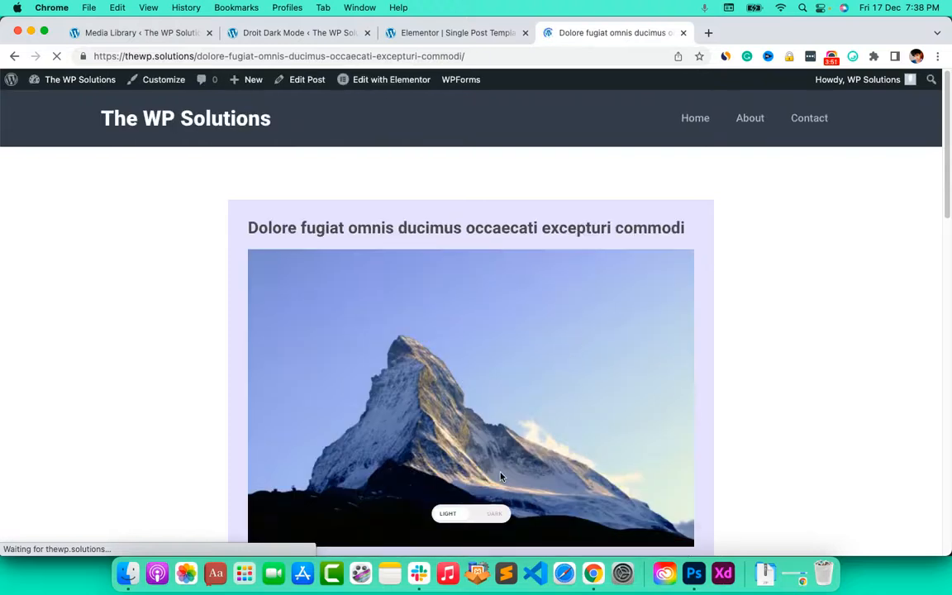
click(477, 516)
click(477, 515)
click(477, 516)
click(477, 516)
click(477, 516)
click(477, 516)
click(477, 516)
click(477, 515)
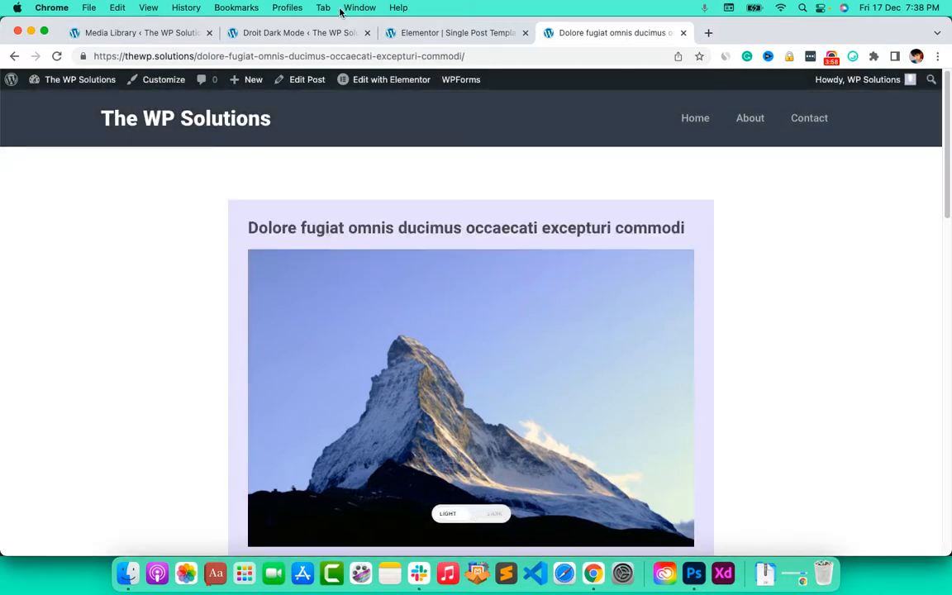
Return to the Droit Dark Mode display settings and clear the Custom CSS field.
click(473, 34)
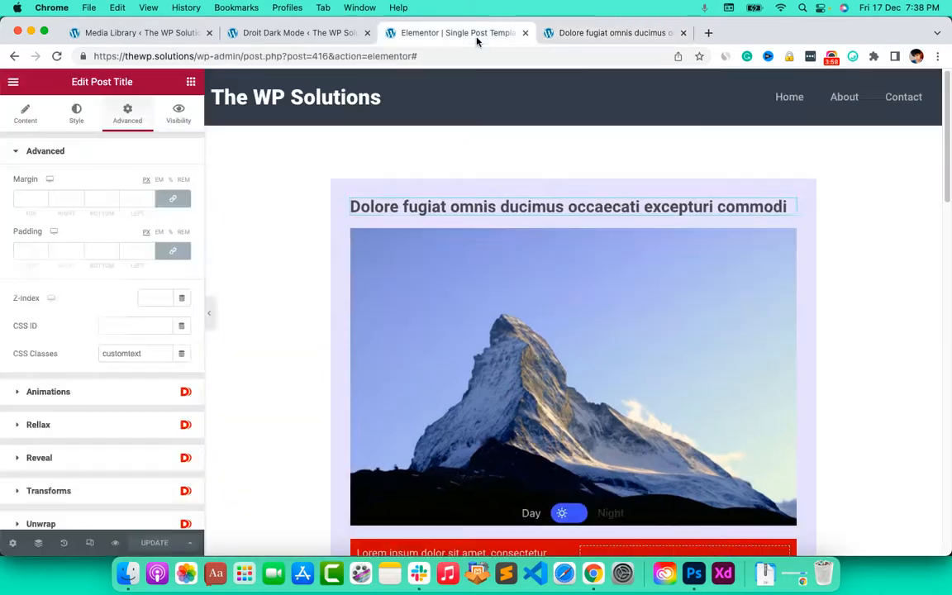
click(312, 34)
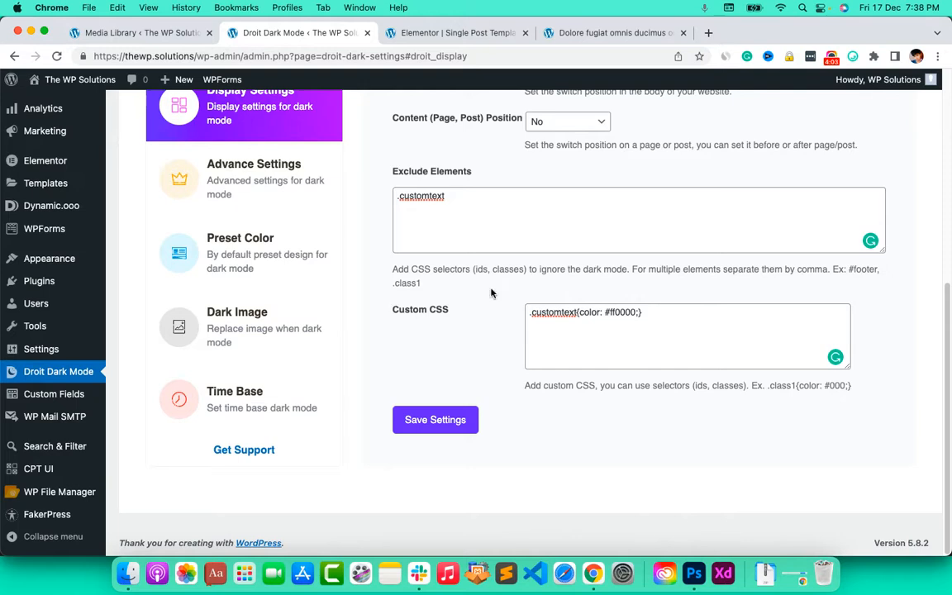
click(646, 314)
key(super+a)
key(BackSpace)
Open the Advance Settings of Droit Dark Mode.
scroll(655, 314, up, 3)
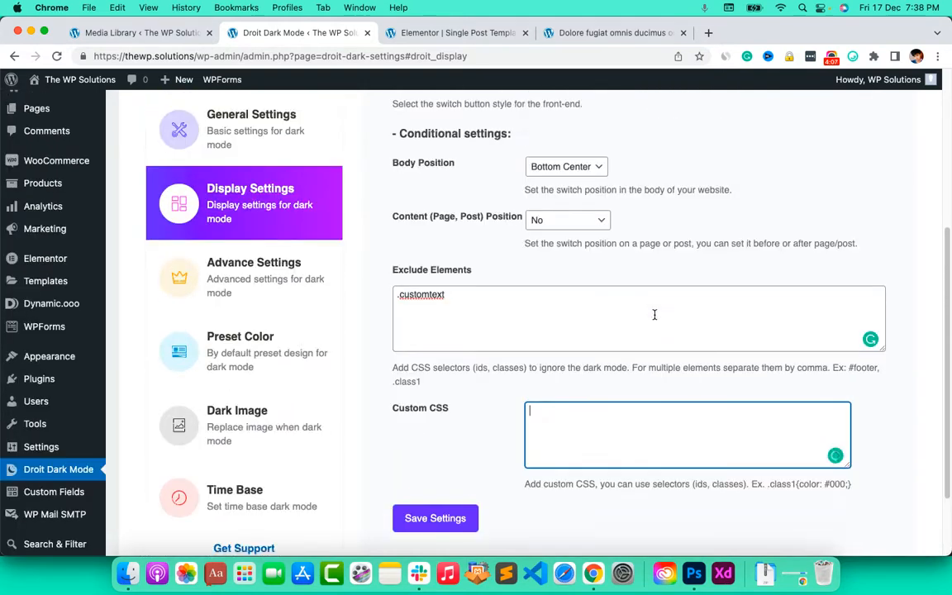
click(267, 302)
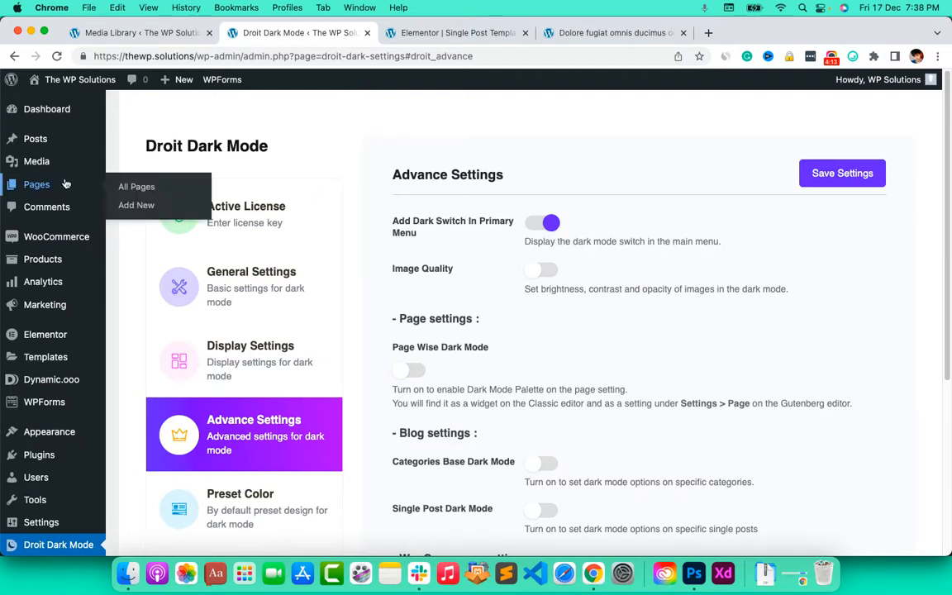
mouse_move(62, 432)
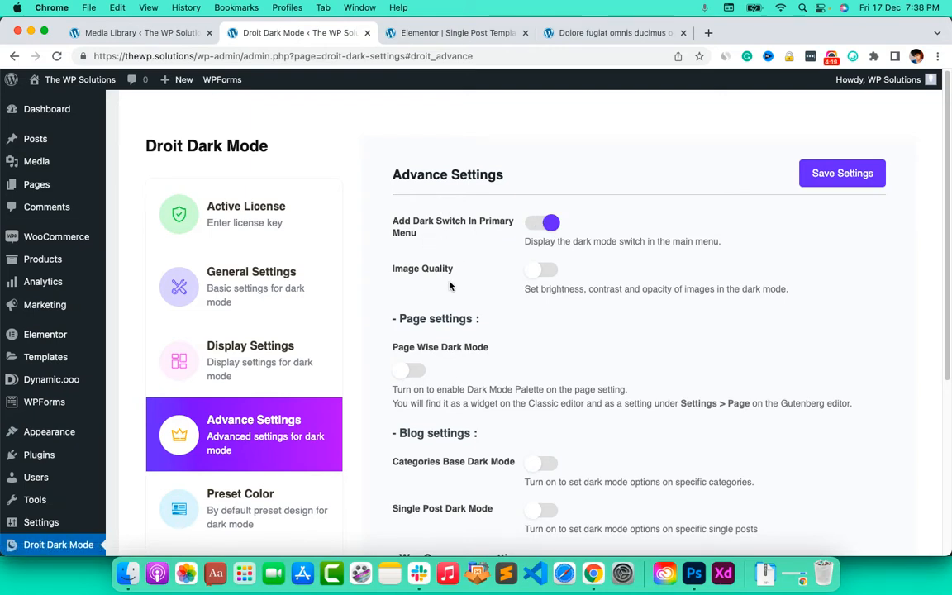
Enable Image Quality in the Advance Settings, set the dark mode image Brightness to 0.3, and save the settings.
scroll(463, 273, down, 1)
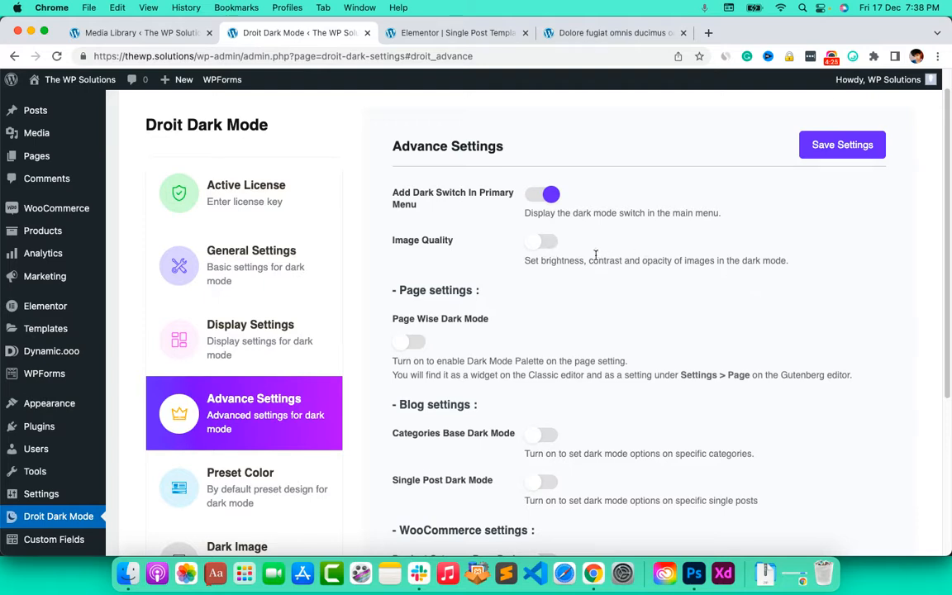
click(546, 241)
scroll(548, 248, down, 1)
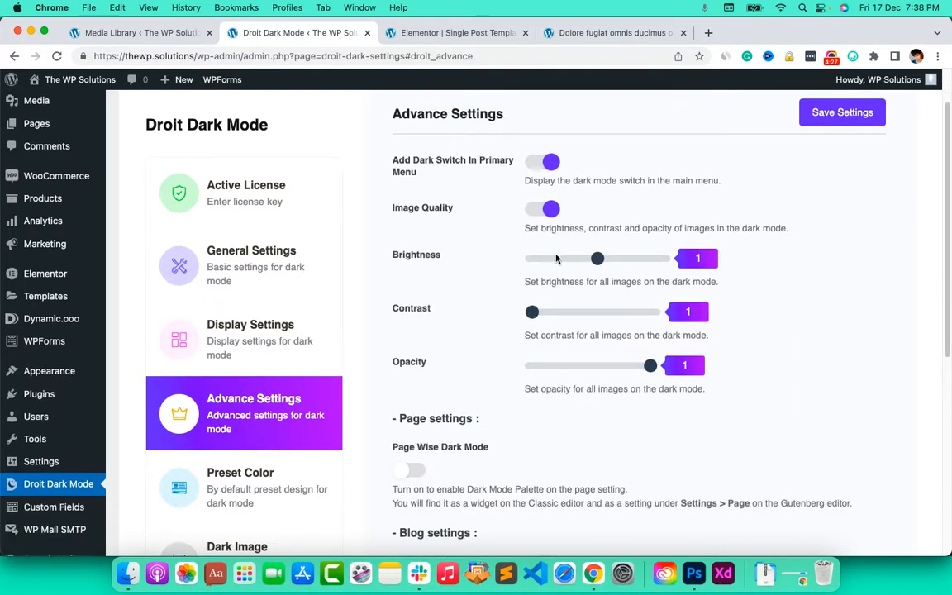
drag(599, 264, 551, 259)
click(818, 114)
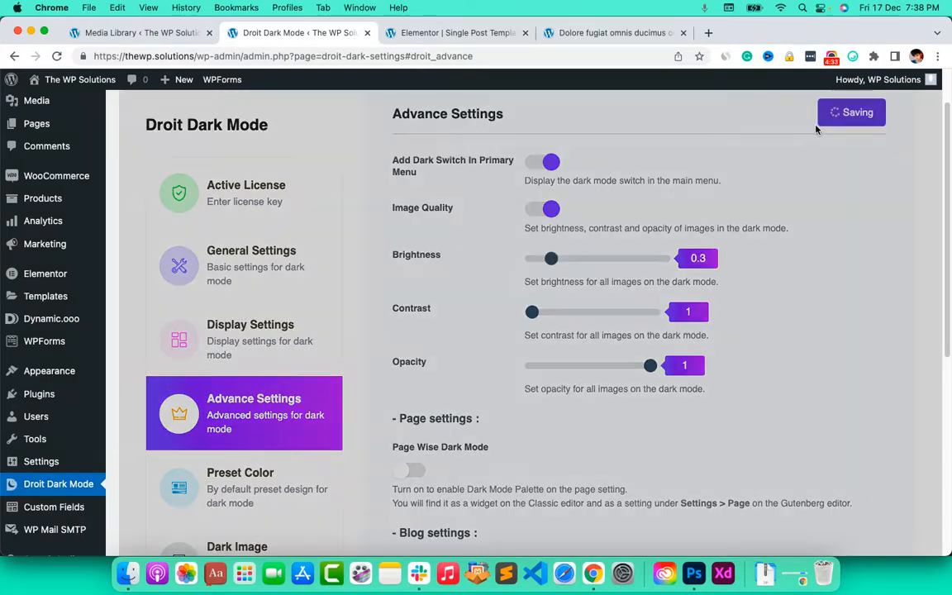
Go to the open post and toggle repeatedly between light and dark mode to check the image brightness.
click(489, 33)
click(578, 33)
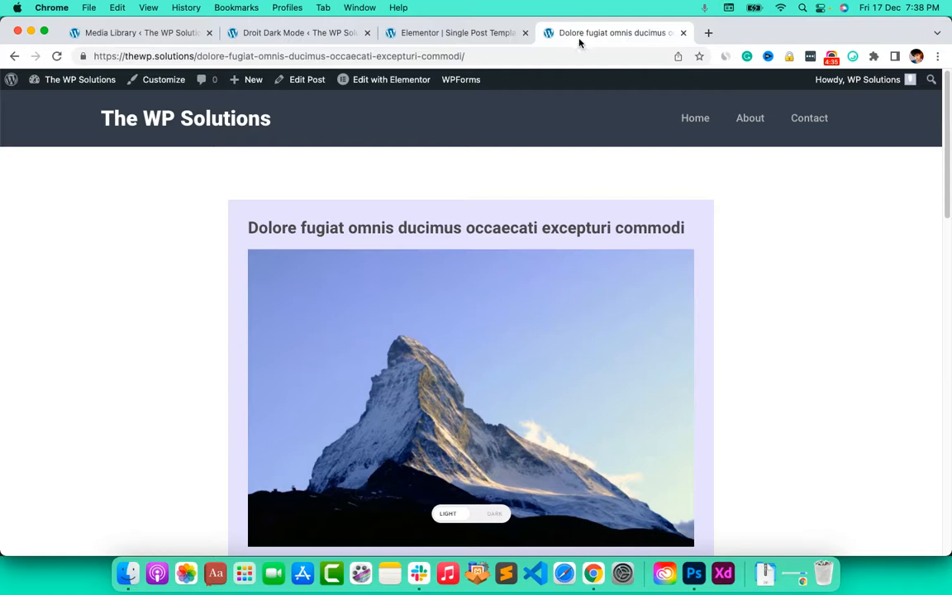
click(477, 514)
click(477, 514)
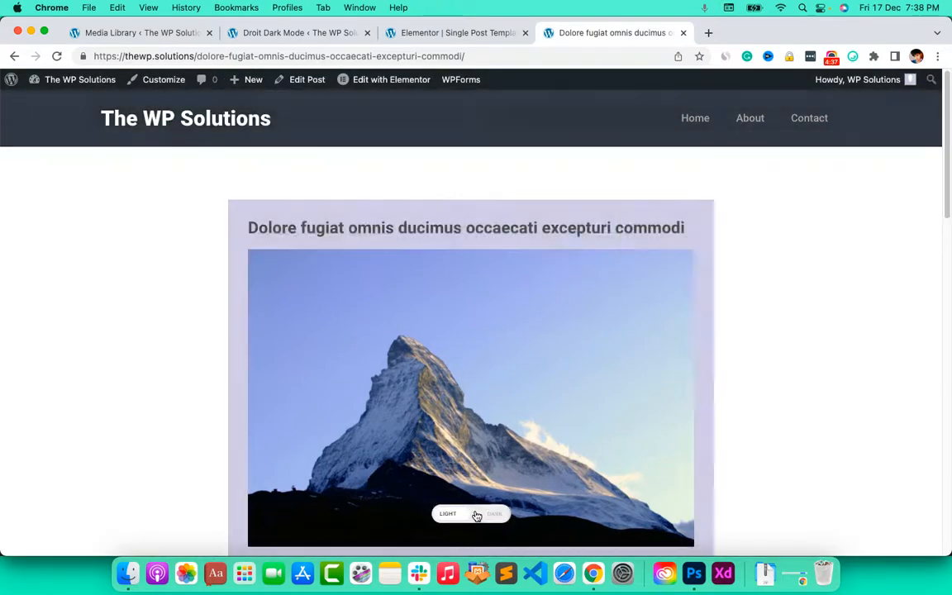
click(477, 514)
click(477, 514)
click(477, 514)
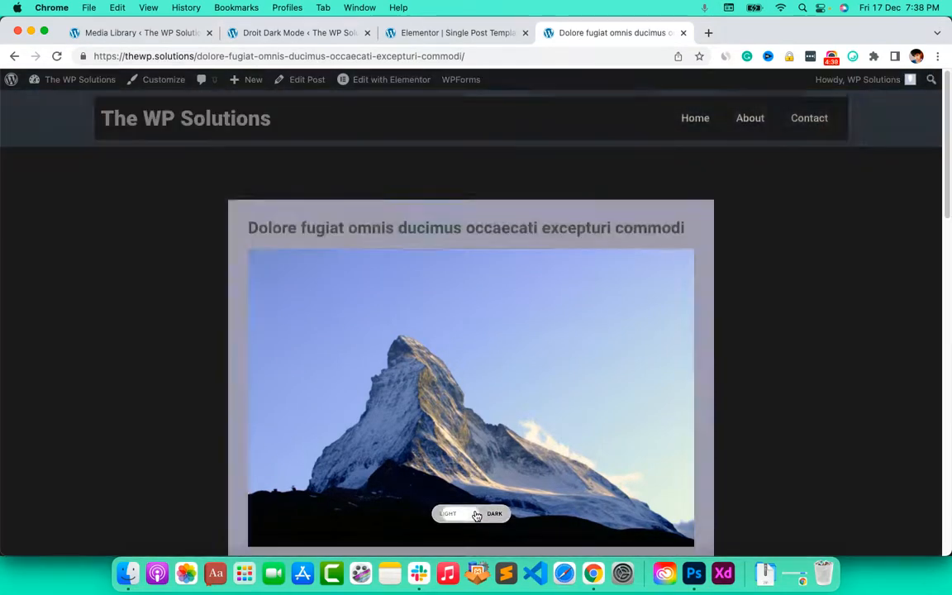
click(477, 515)
click(477, 514)
Reload the post, compare its mountain image in light and dark mode, and return the page to light mode.
key(super+r)
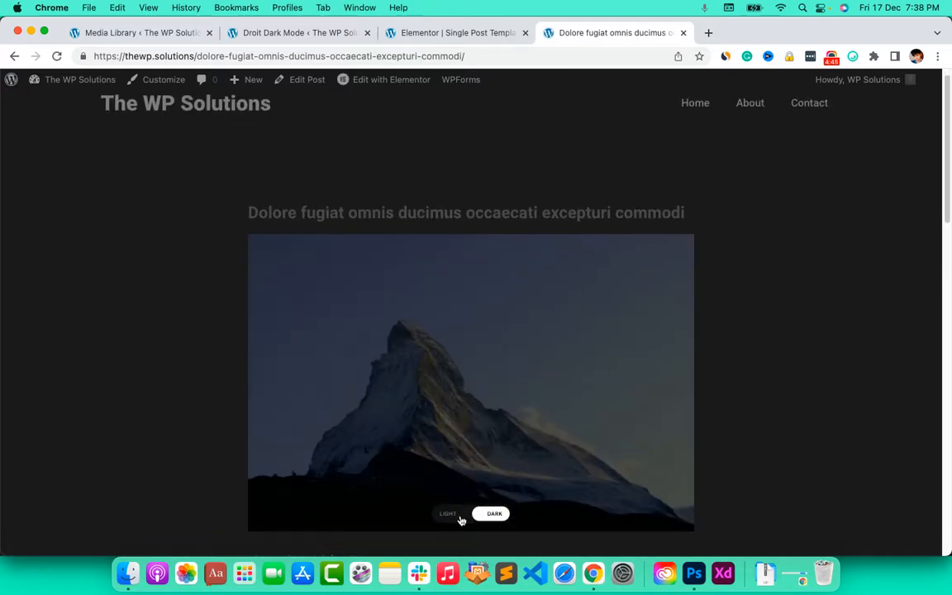
click(462, 520)
click(462, 520)
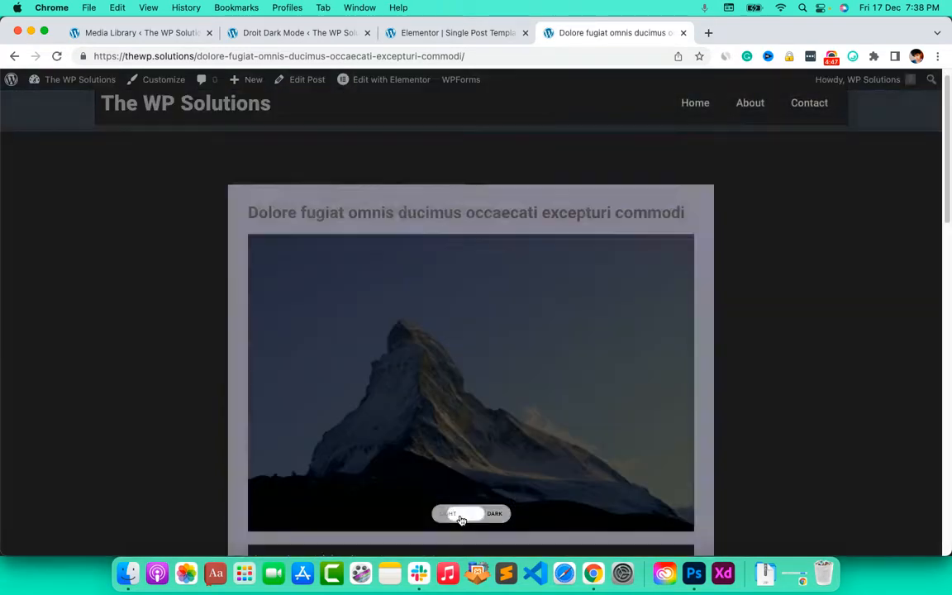
click(461, 520)
click(460, 519)
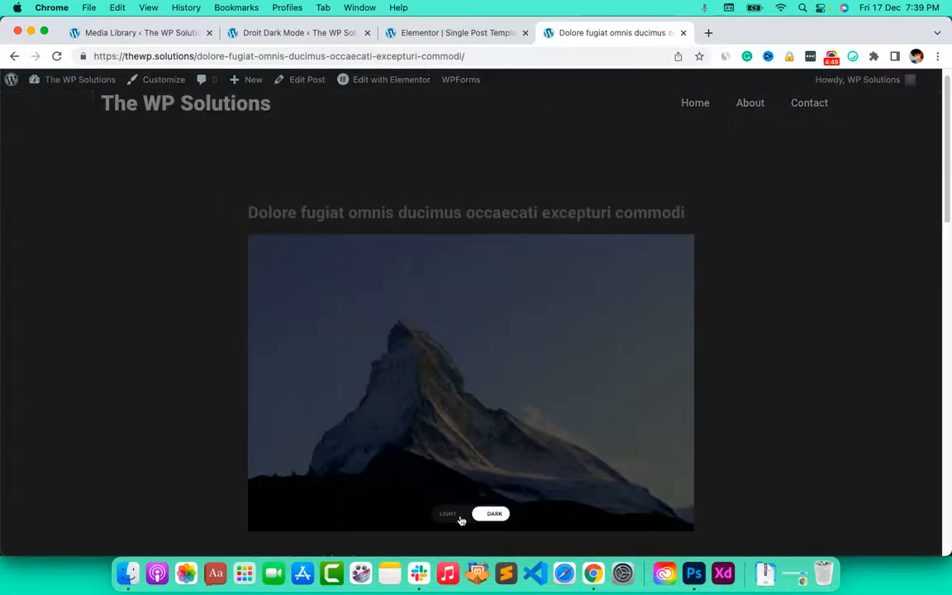
scroll(648, 217, down, 5)
scroll(649, 219, up, 4)
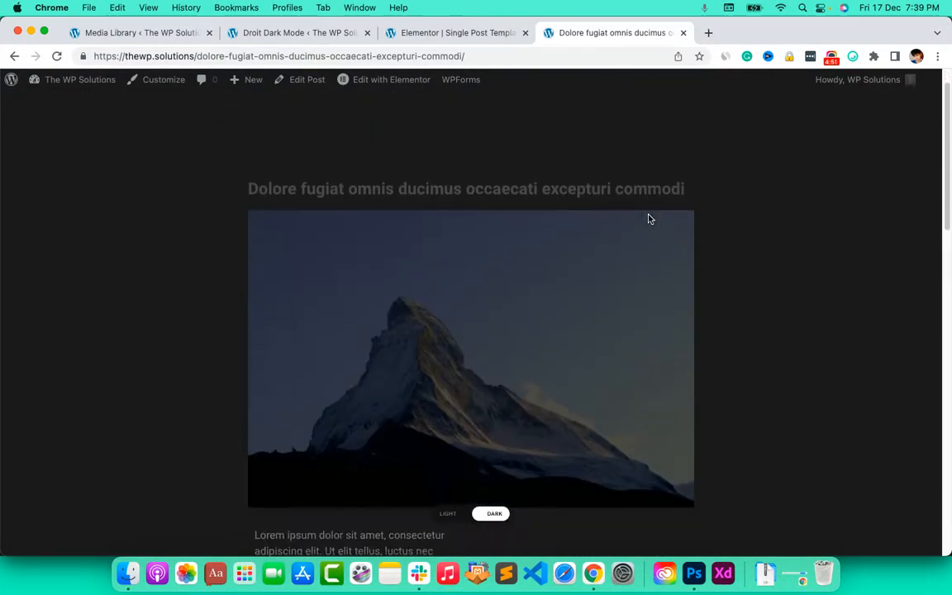
scroll(649, 219, down, 1)
click(458, 519)
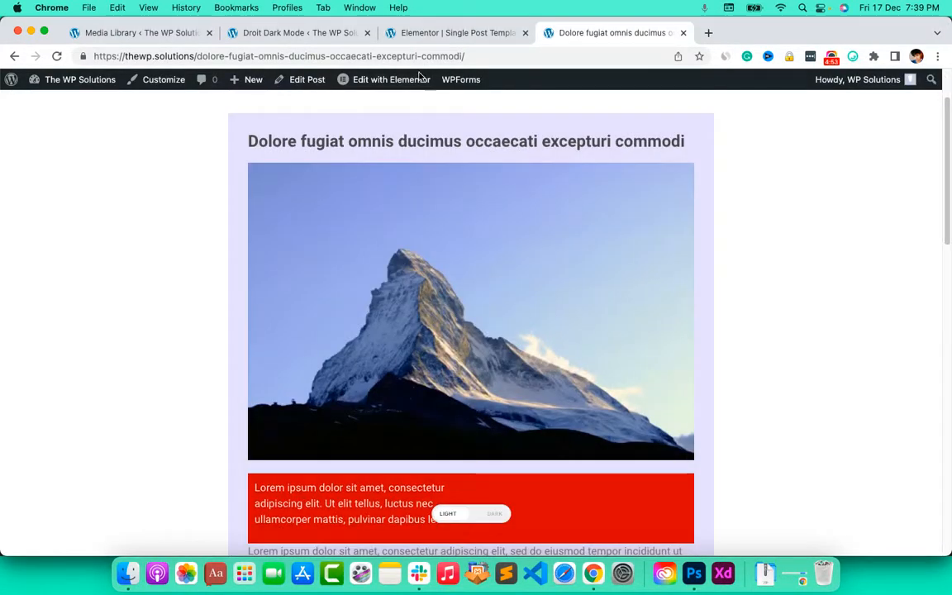
click(431, 32)
click(280, 33)
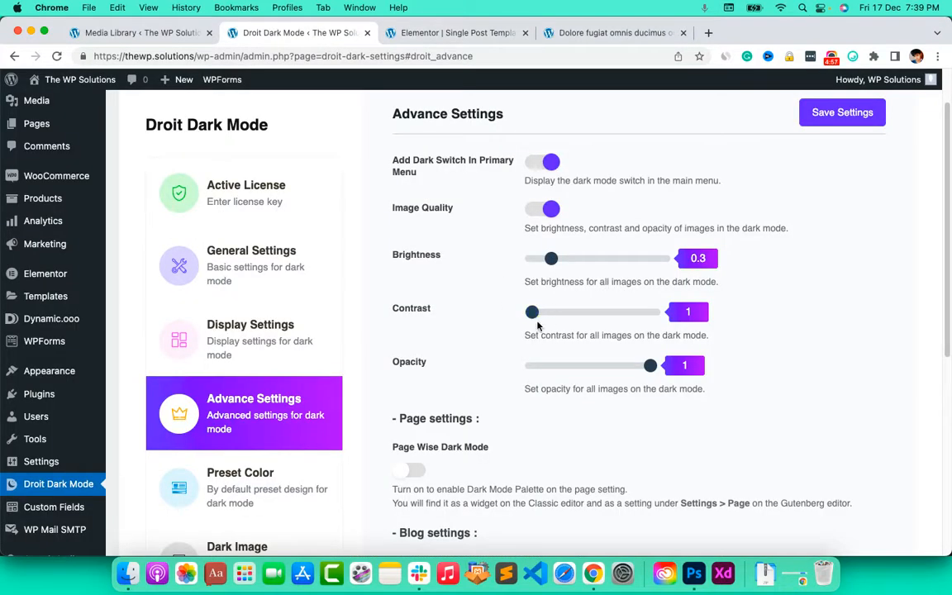
scroll(638, 284, up, 1)
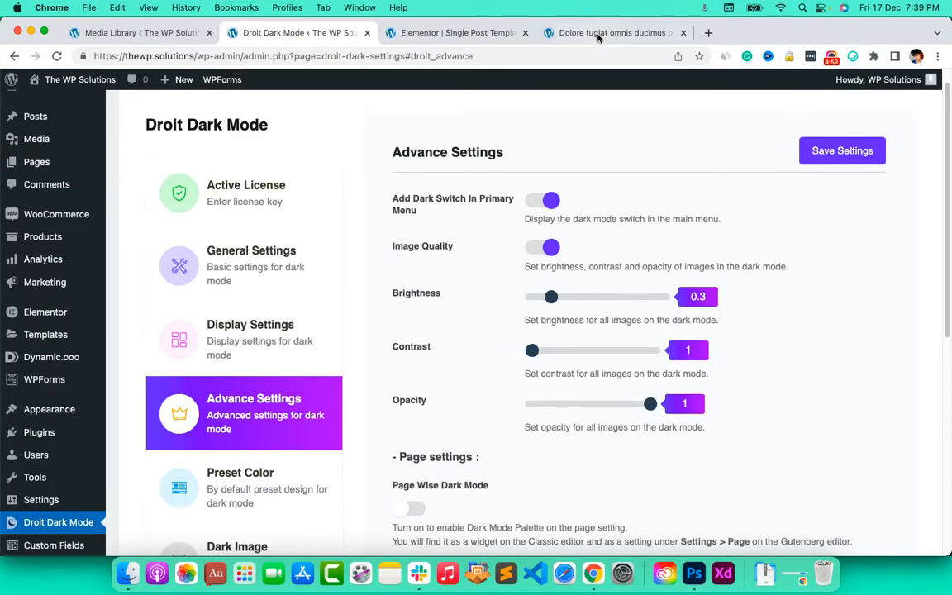
click(606, 33)
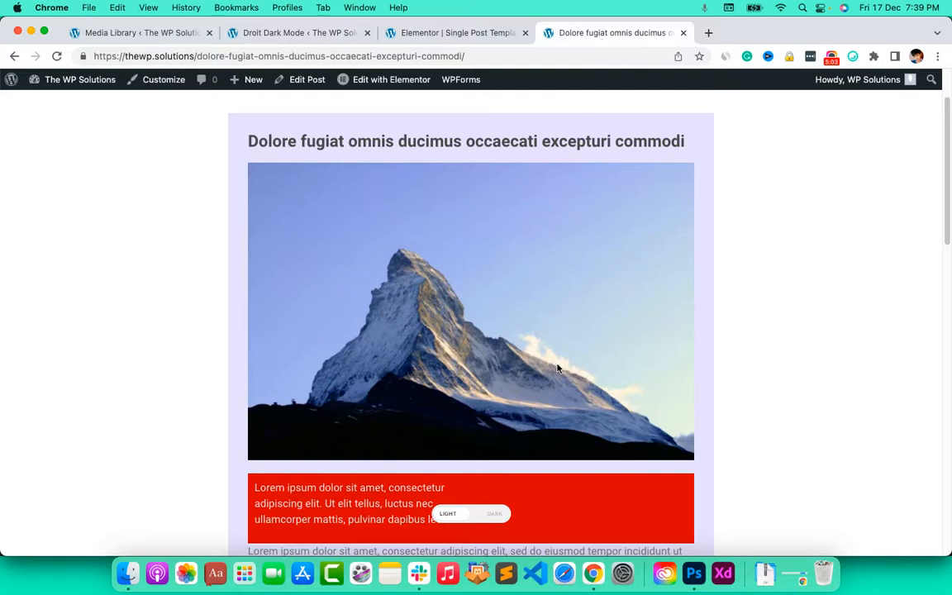
click(695, 574)
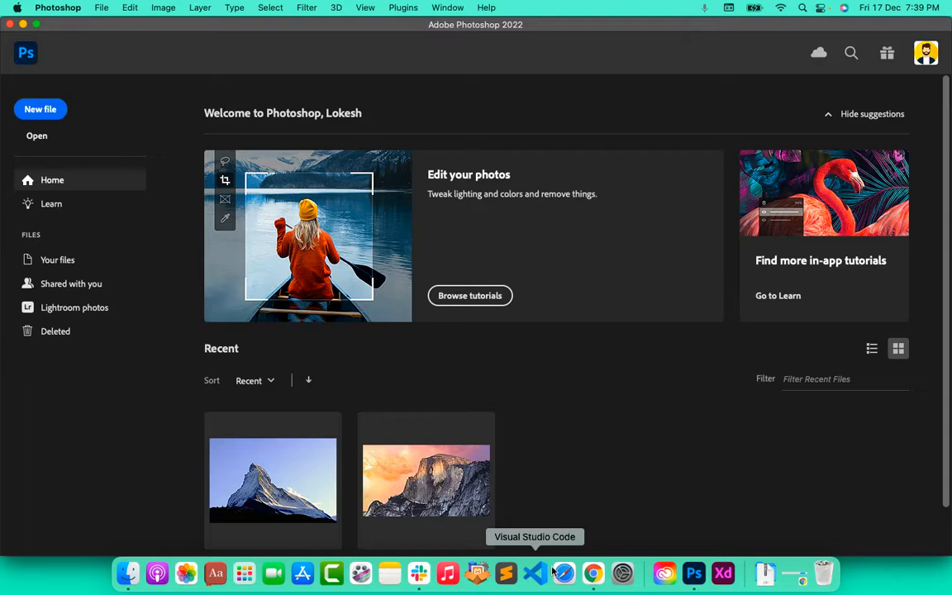
click(599, 573)
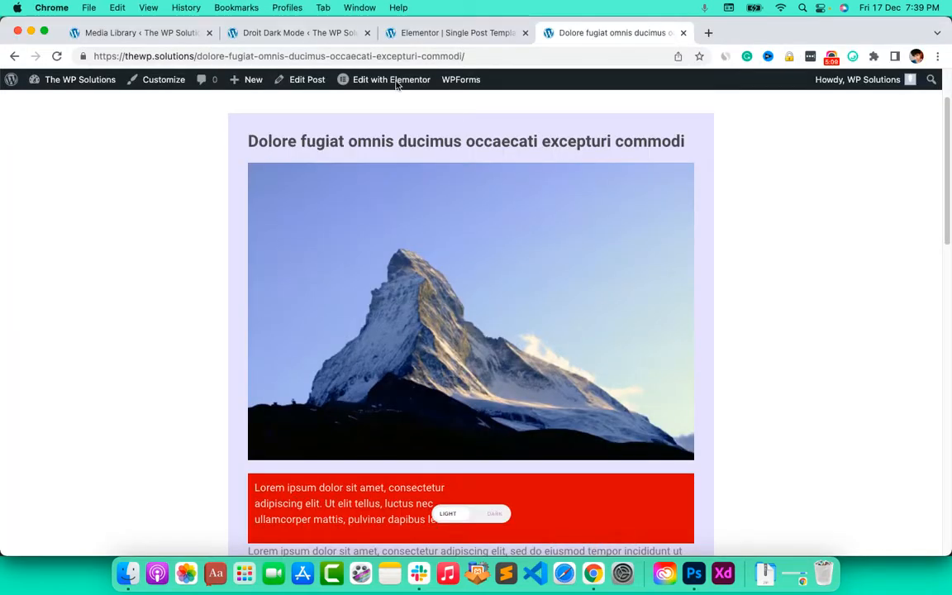
Open the Dark Image settings of Droit Dark Mode and add a row for Normal Mode and Dark Mode image URLs.
click(308, 35)
scroll(319, 319, down, 3)
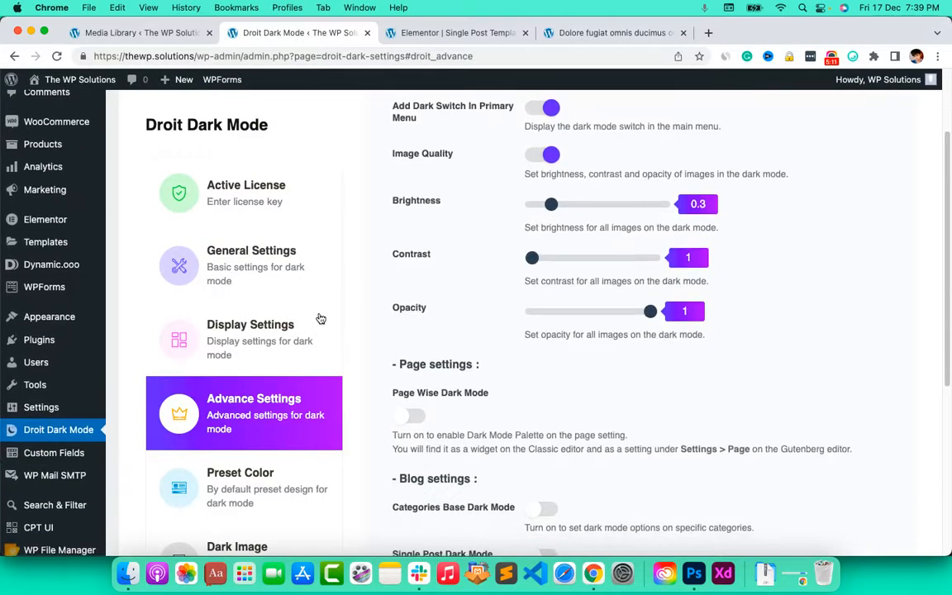
click(285, 537)
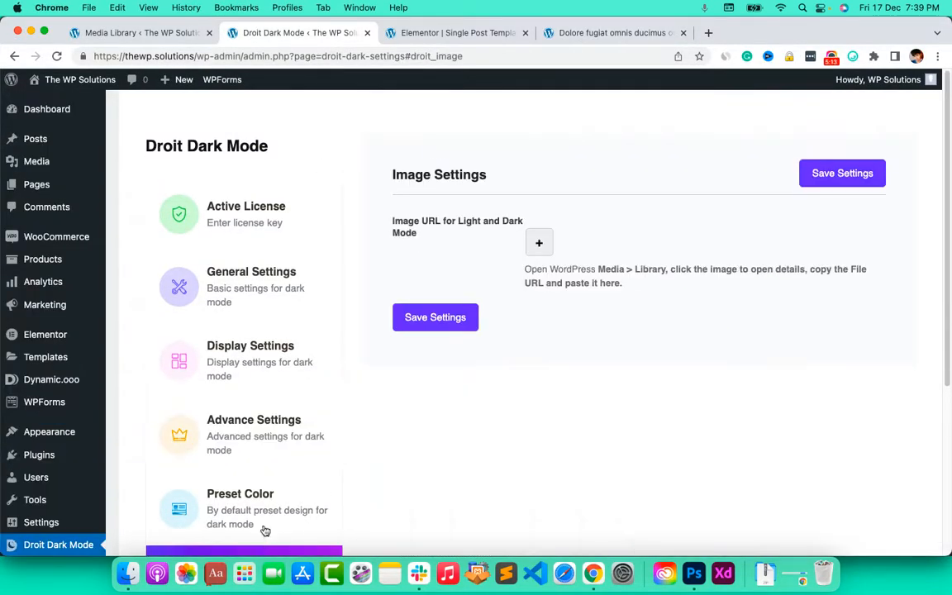
scroll(298, 397, down, 3)
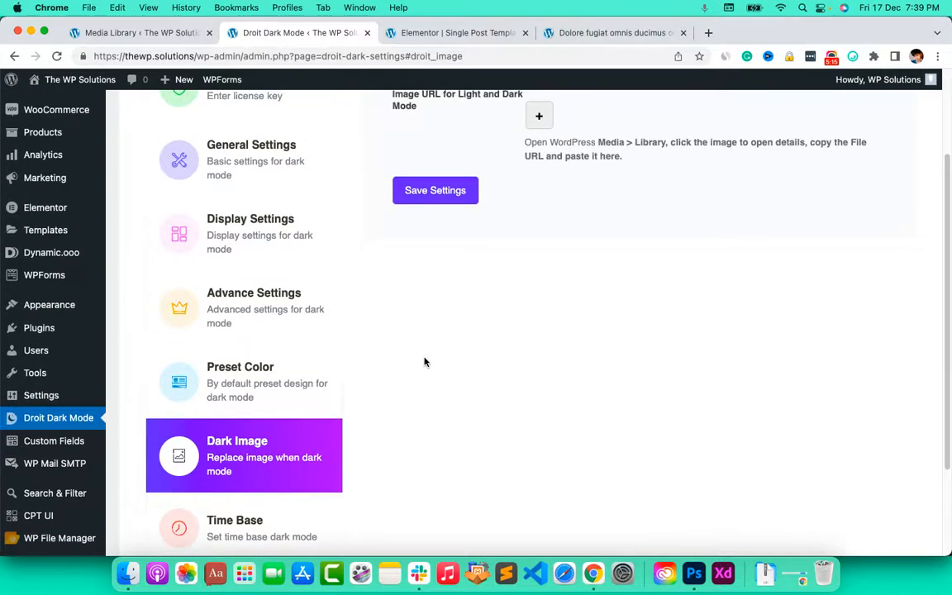
scroll(425, 361, up, 3)
click(539, 234)
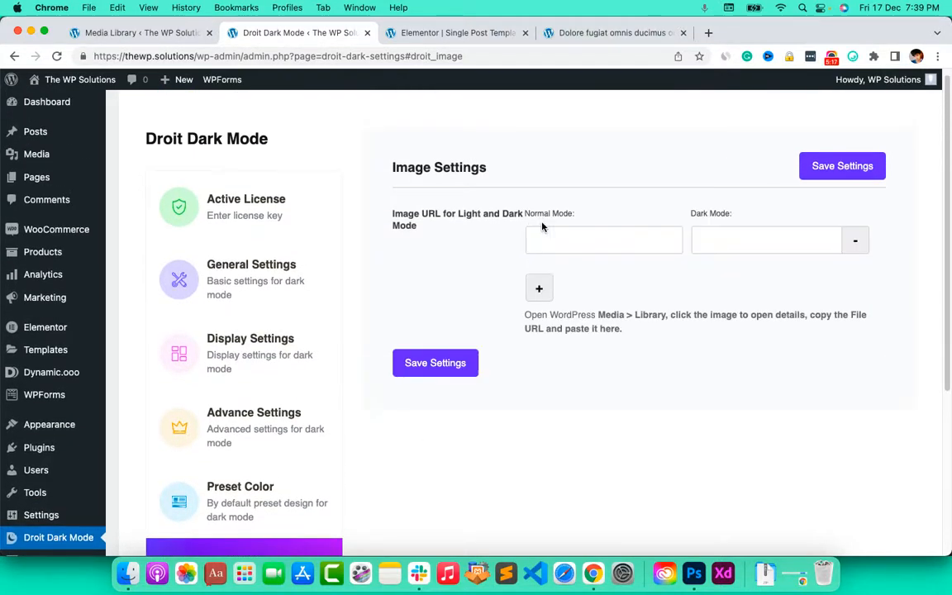
click(708, 248)
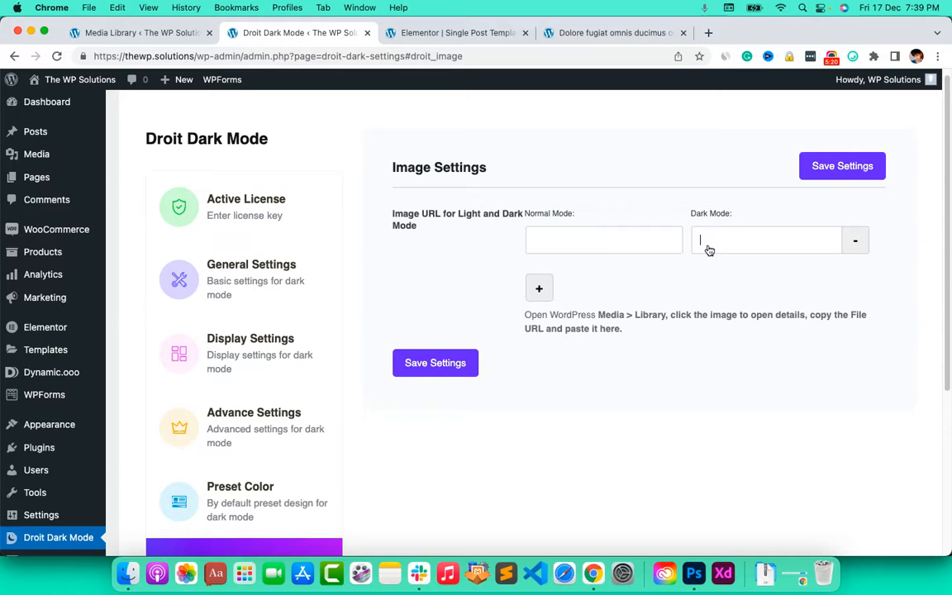
Open the post's mountain image in its own tab and save it to Downloads as "light image".
click(599, 33)
right_click(436, 249)
click(471, 253)
click(721, 39)
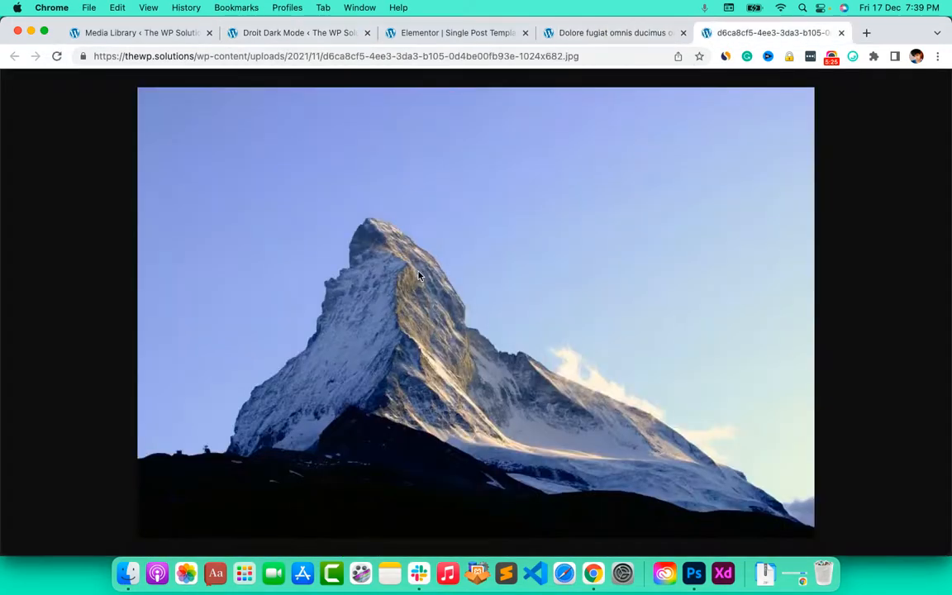
right_click(423, 270)
click(427, 291)
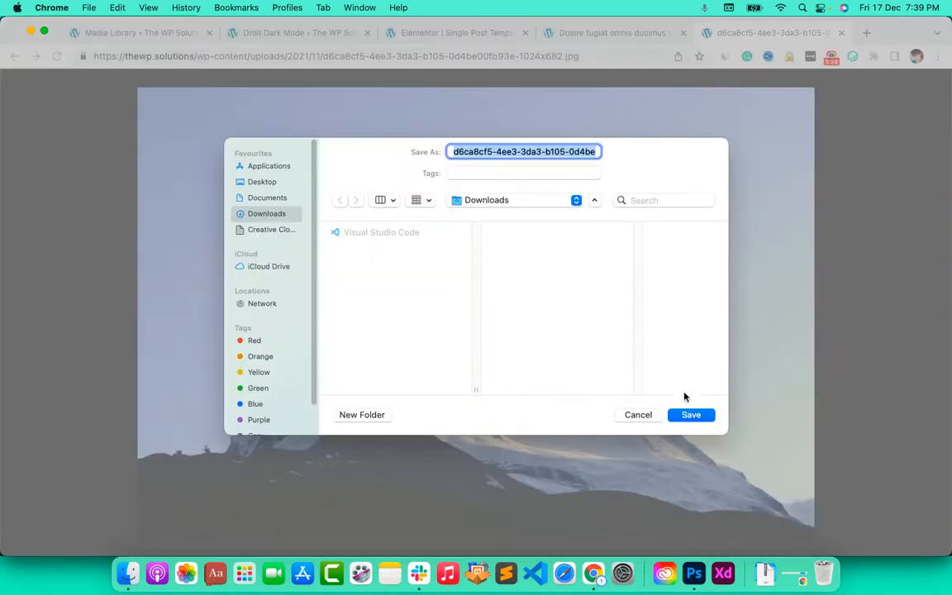
key(BackSpace)
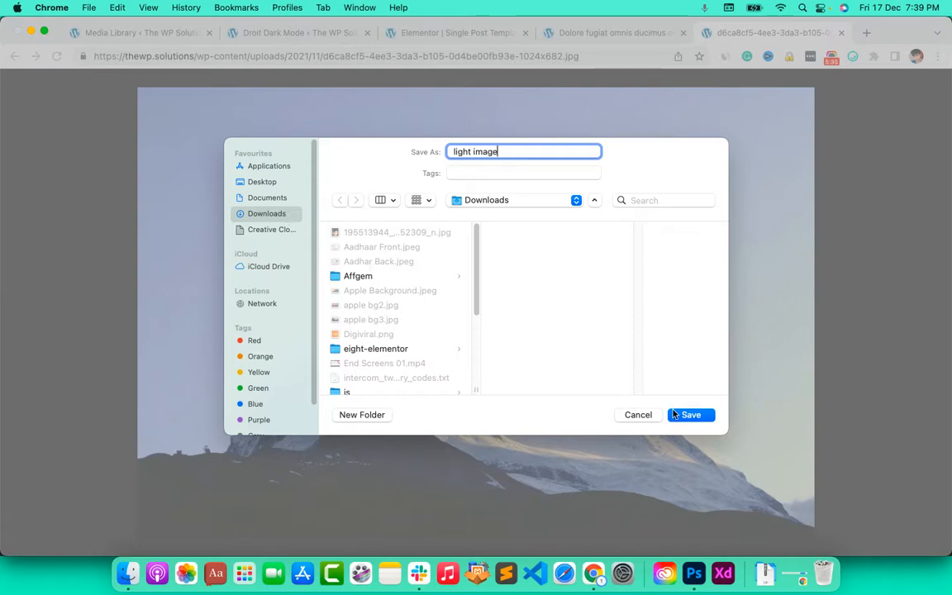
click(690, 415)
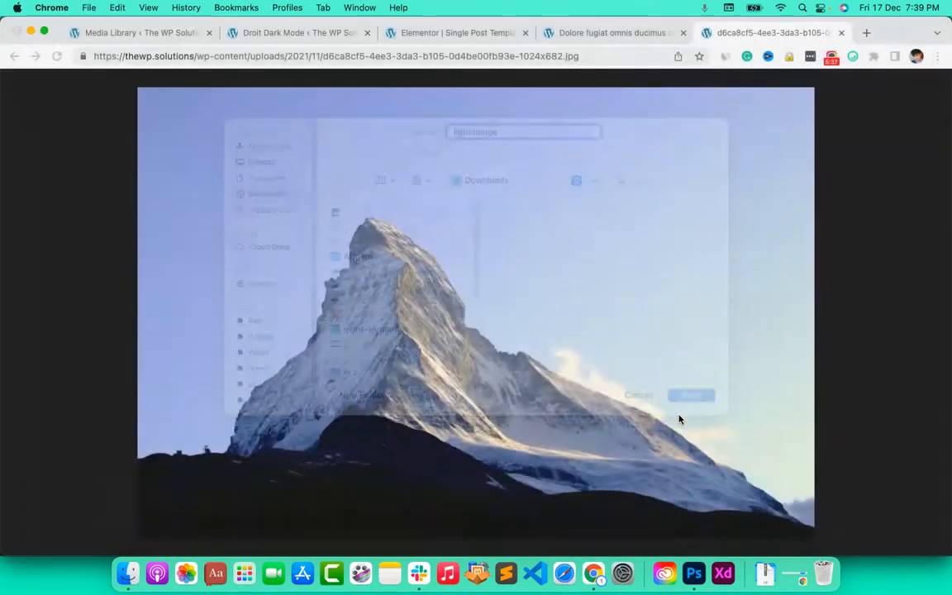
Switch to Photoshop and open light image.jpeg from the Downloads folder.
click(694, 573)
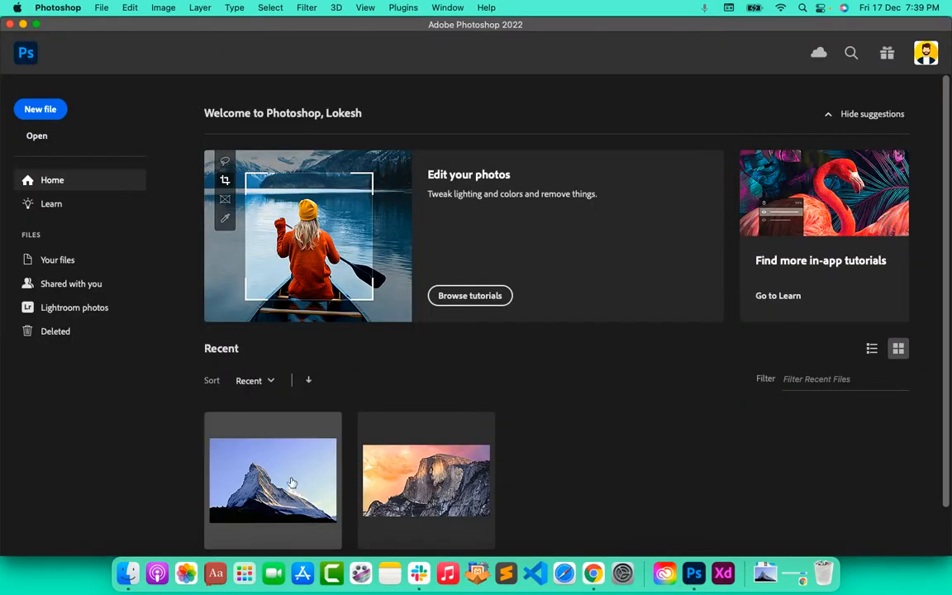
click(99, 8)
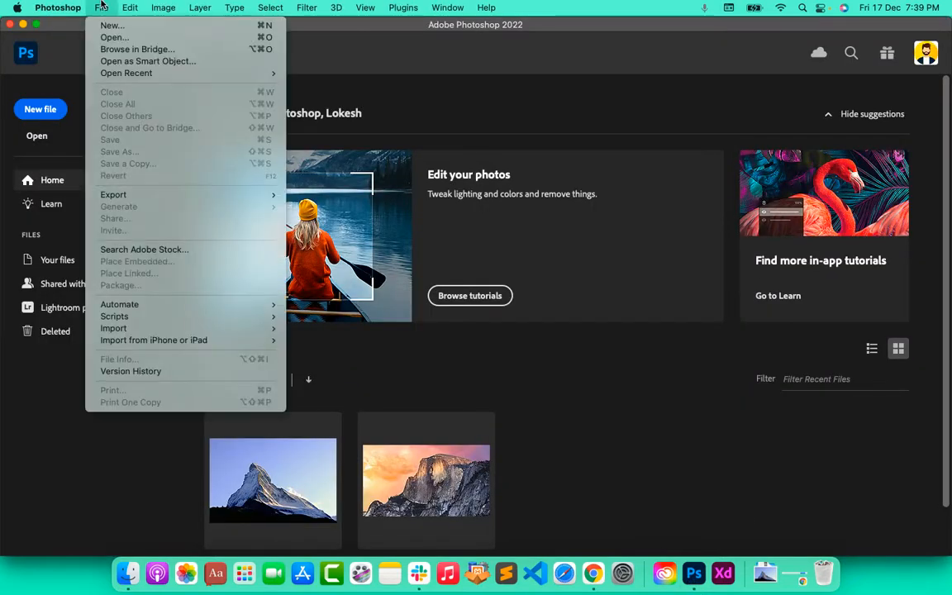
click(128, 38)
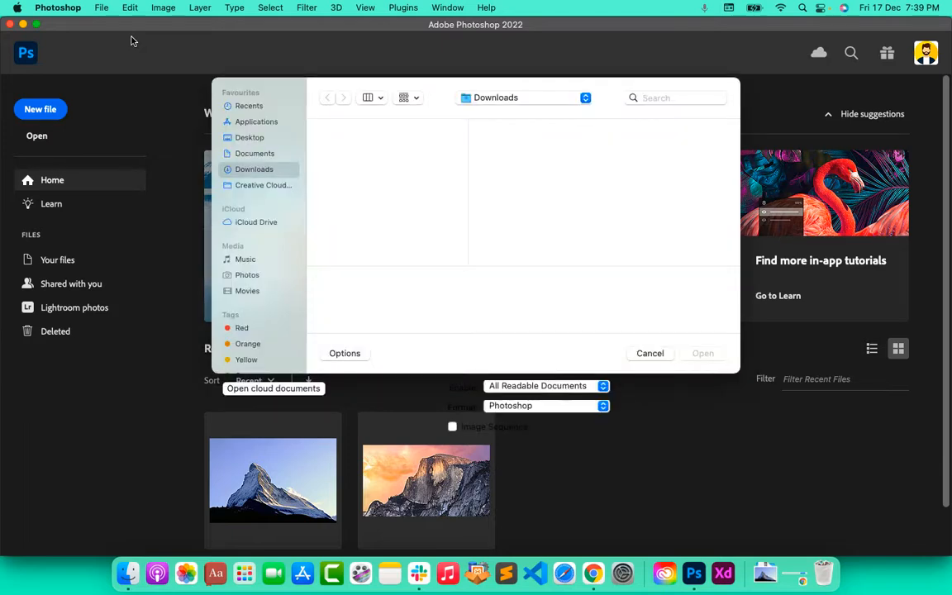
click(374, 245)
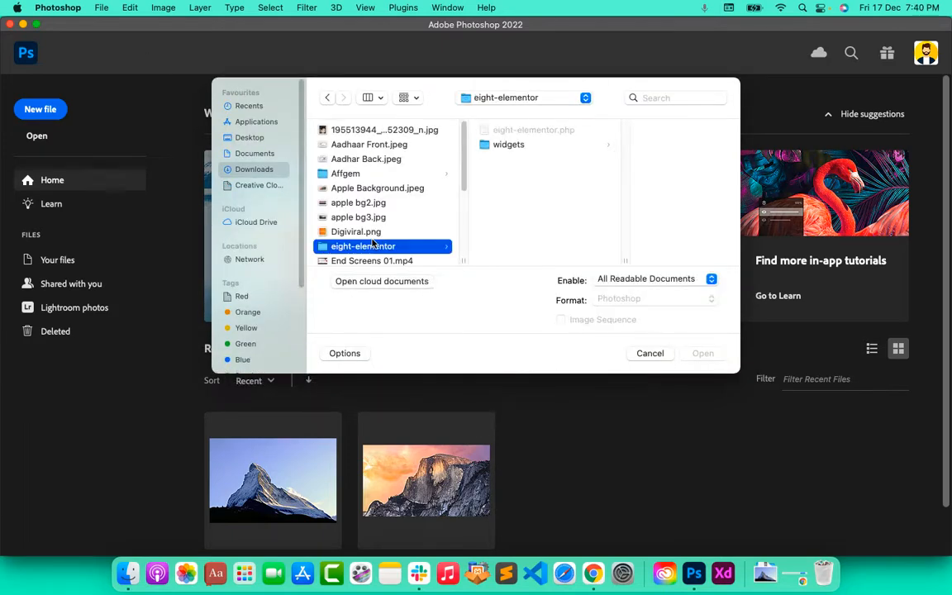
click(372, 224)
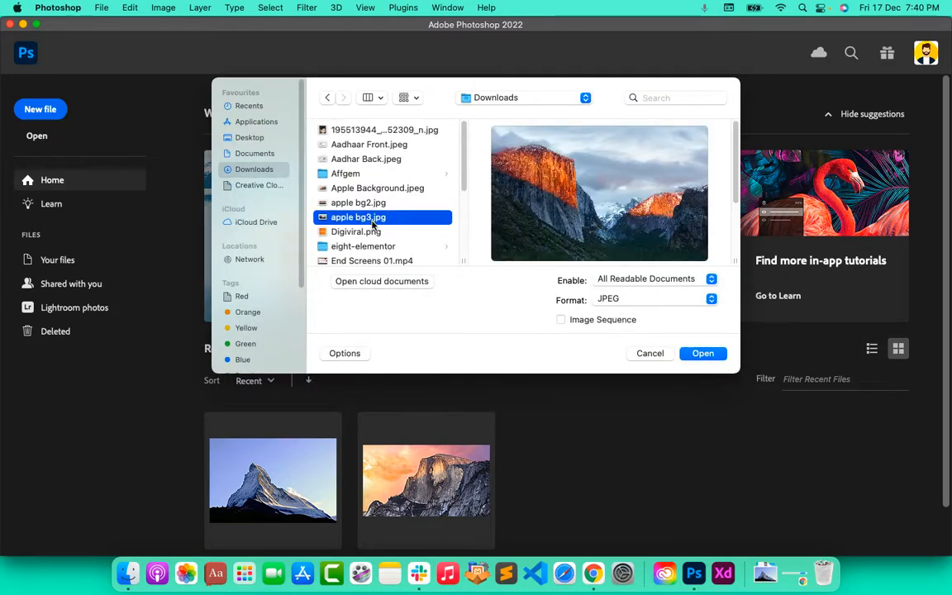
key(Down)
key(Down)
key(Down)
key(Down)
key(Down)
key(Down)
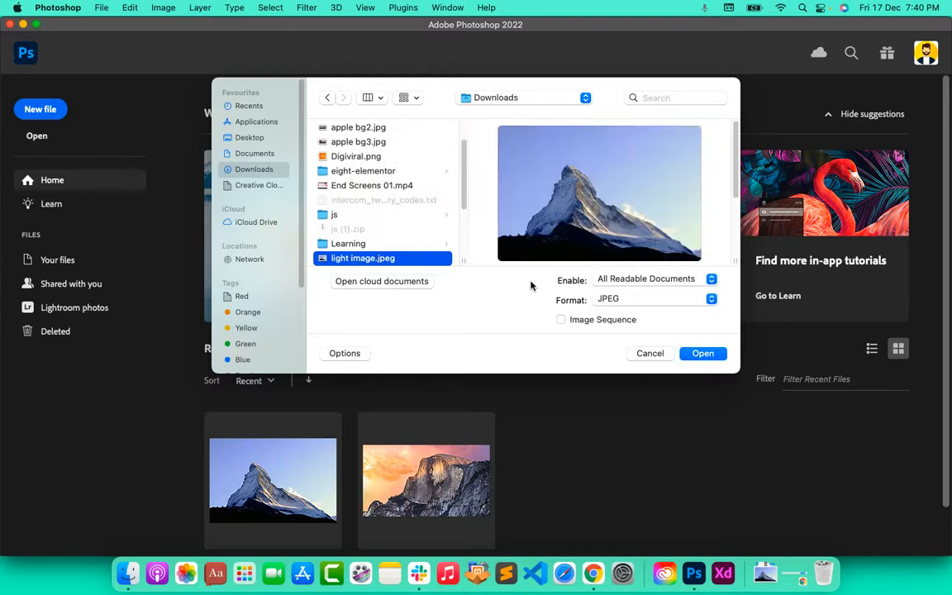
click(701, 354)
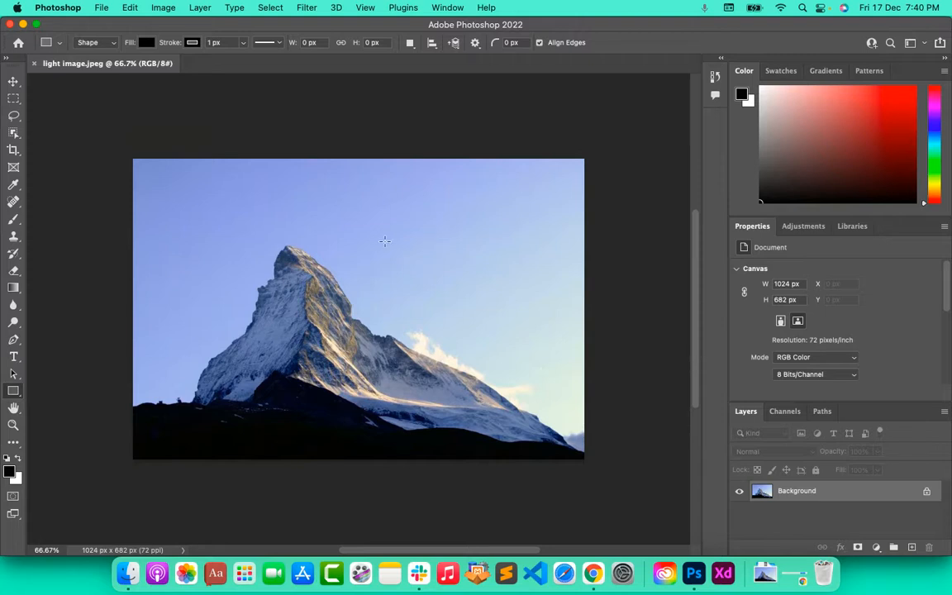
Apply a Hue/Saturation adjustment to the mountain image with Hue -111 and Saturation -84.
scroll(378, 236, up, 5)
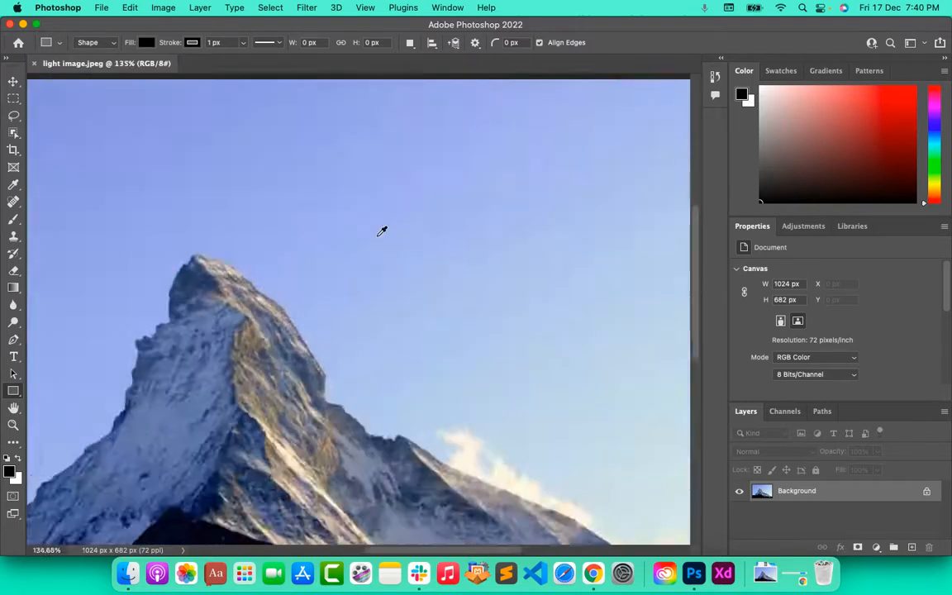
scroll(379, 236, down, 8)
scroll(379, 237, up, 5)
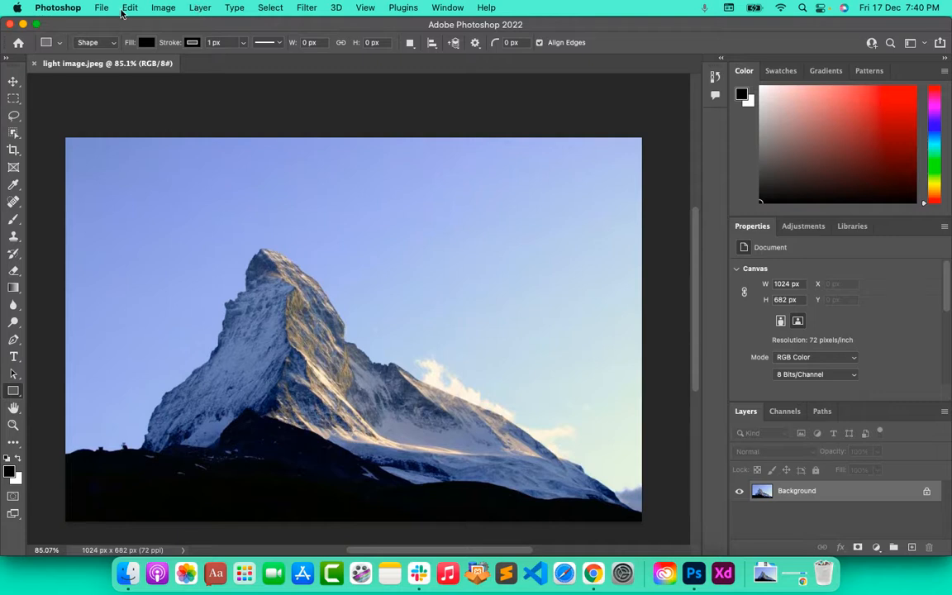
click(162, 9)
mouse_move(178, 47)
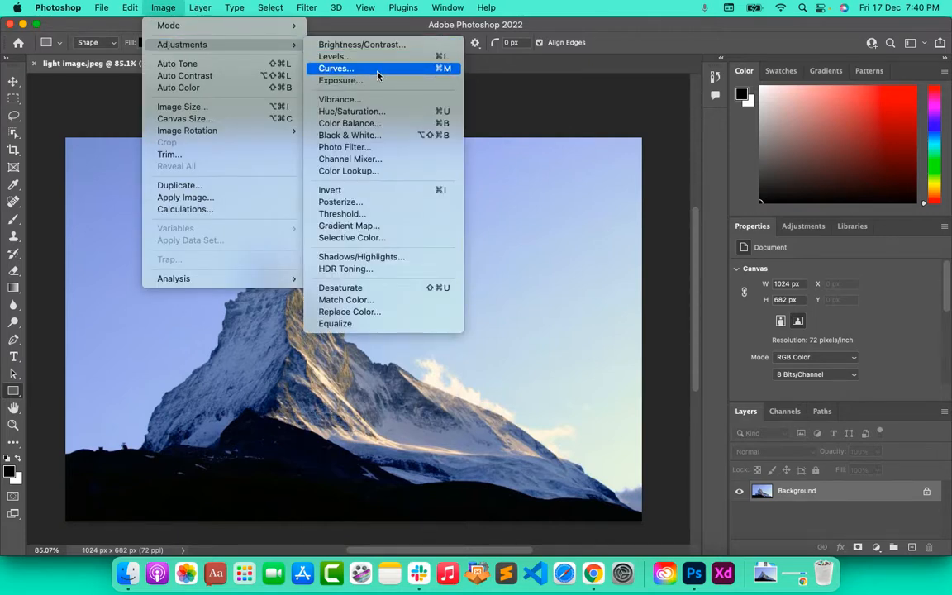
click(354, 112)
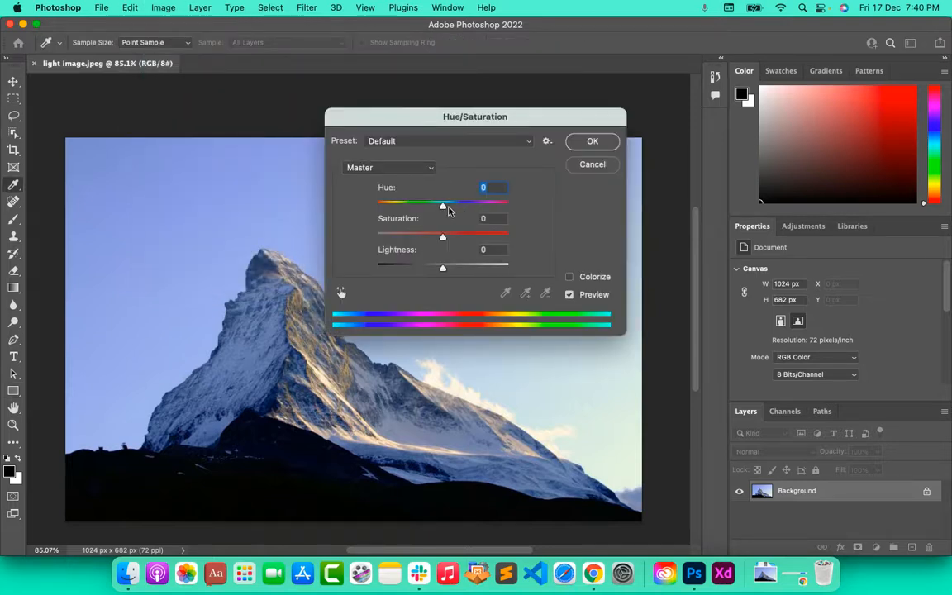
mouse_move(444, 210)
mouse_down()
mouse_move(480, 210)
mouse_move(389, 207)
mouse_move(487, 206)
mouse_move(405, 203)
mouse_move(430, 203)
mouse_up()
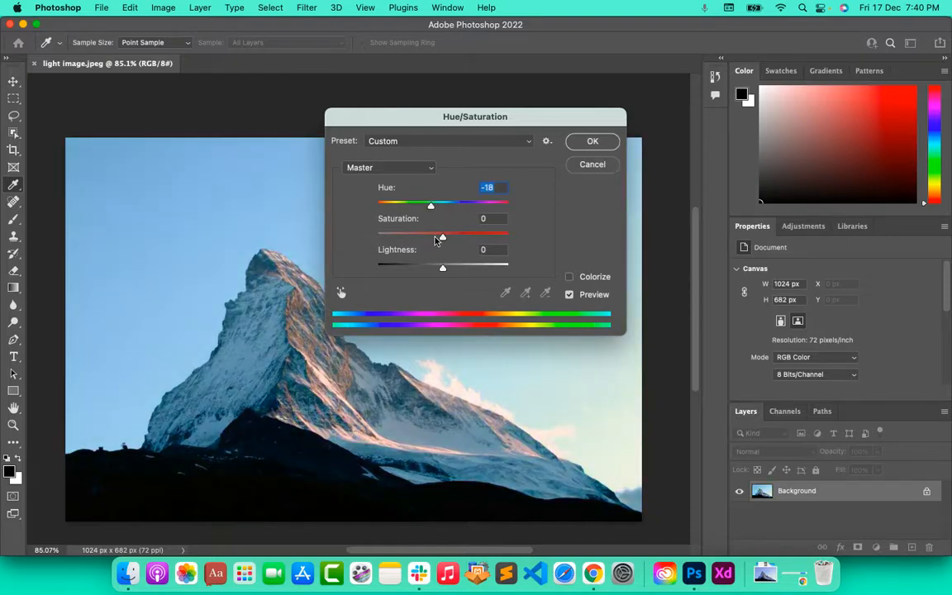
drag(444, 240, 388, 238)
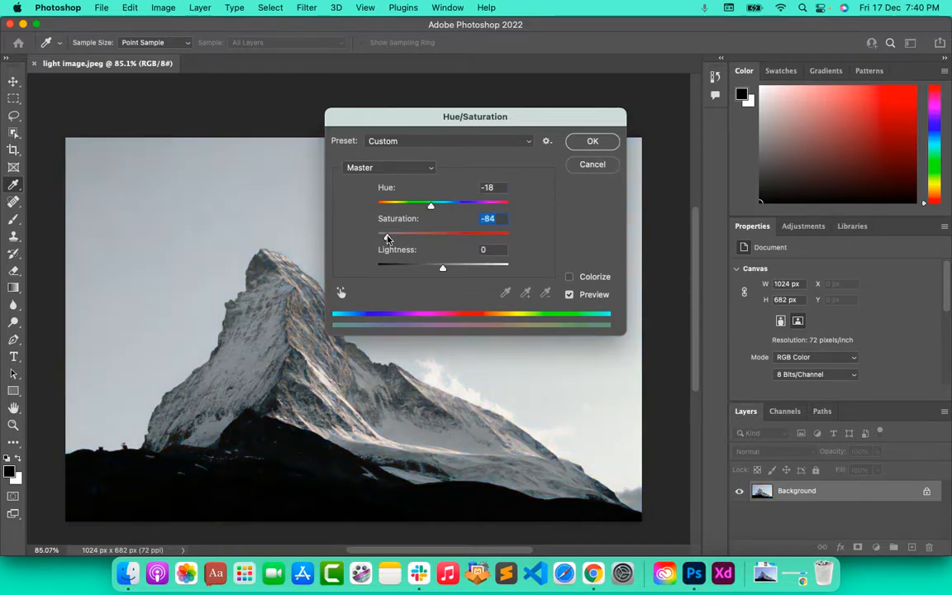
click(395, 203)
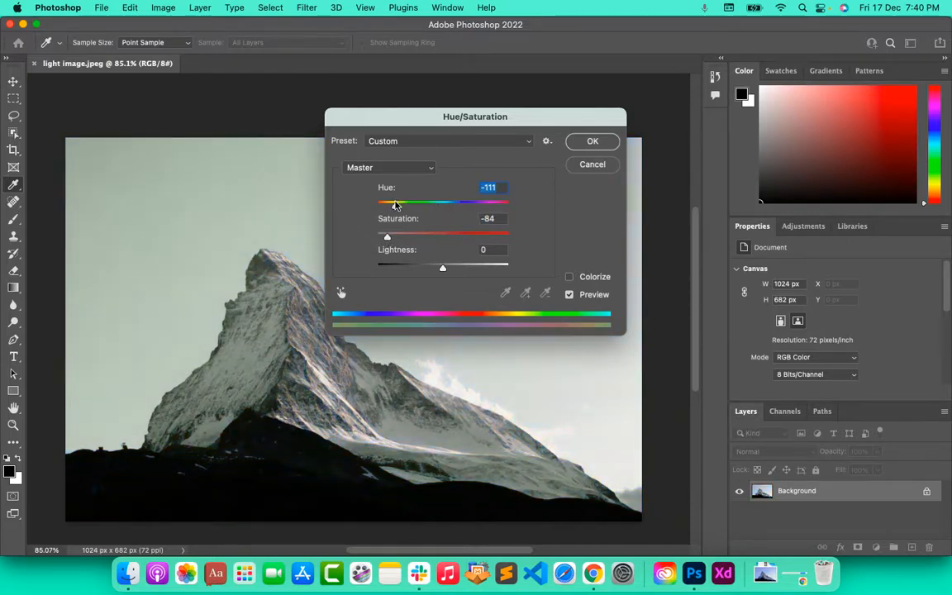
click(592, 142)
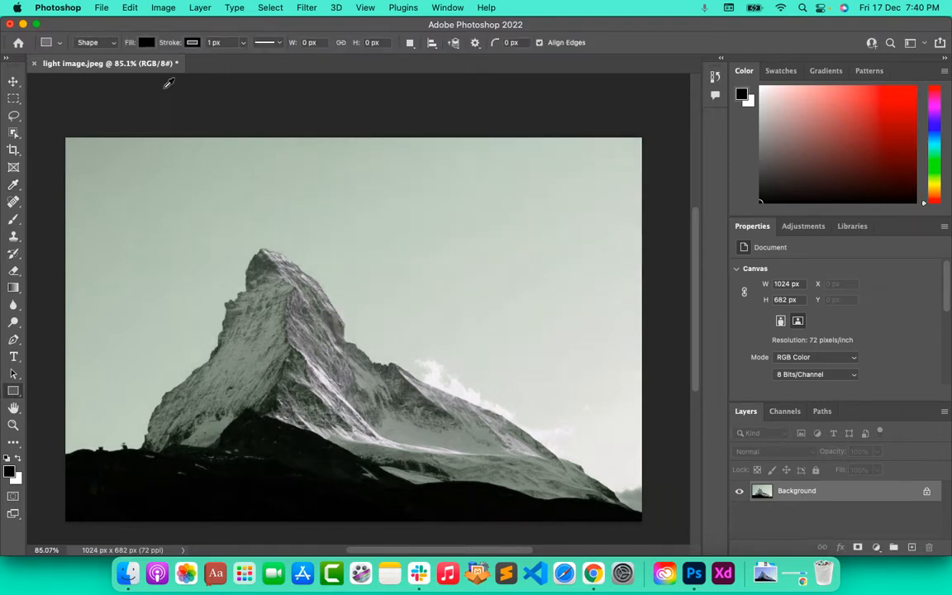
Export the adjusted image for web as a JPEG named dark-image.jpg in the Downloads folder.
key(alt+shift+super+s)
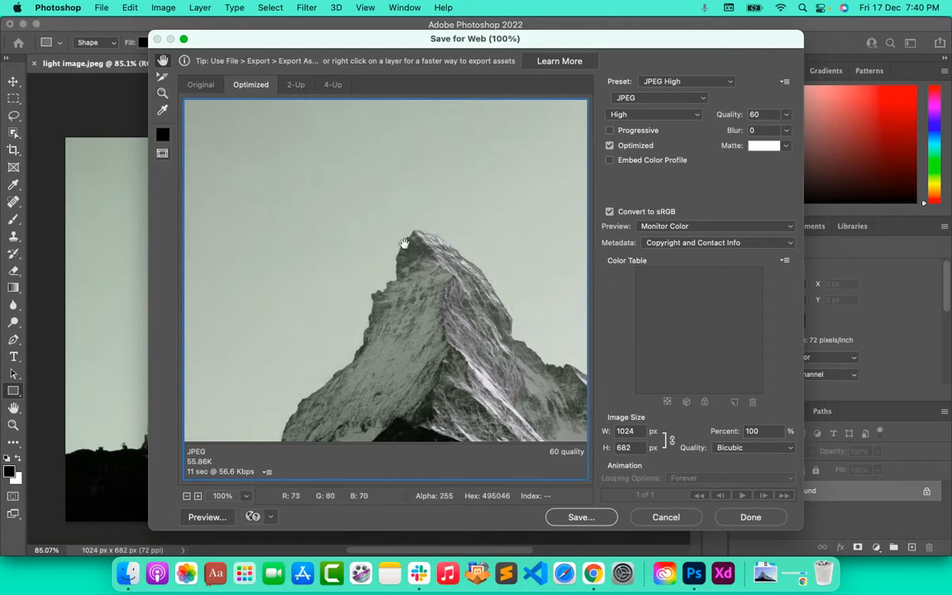
super+click(406, 246)
alt+super+click(405, 246)
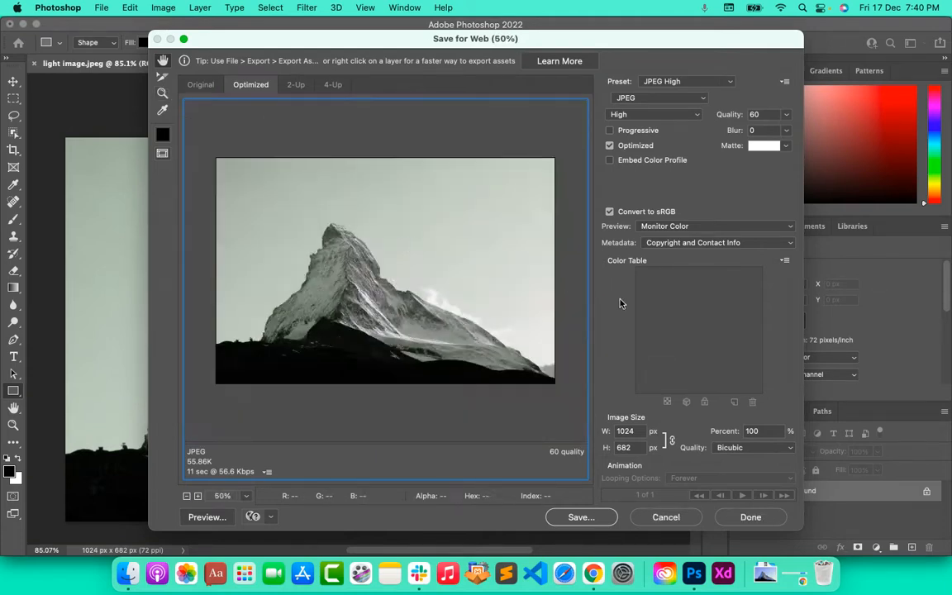
click(583, 520)
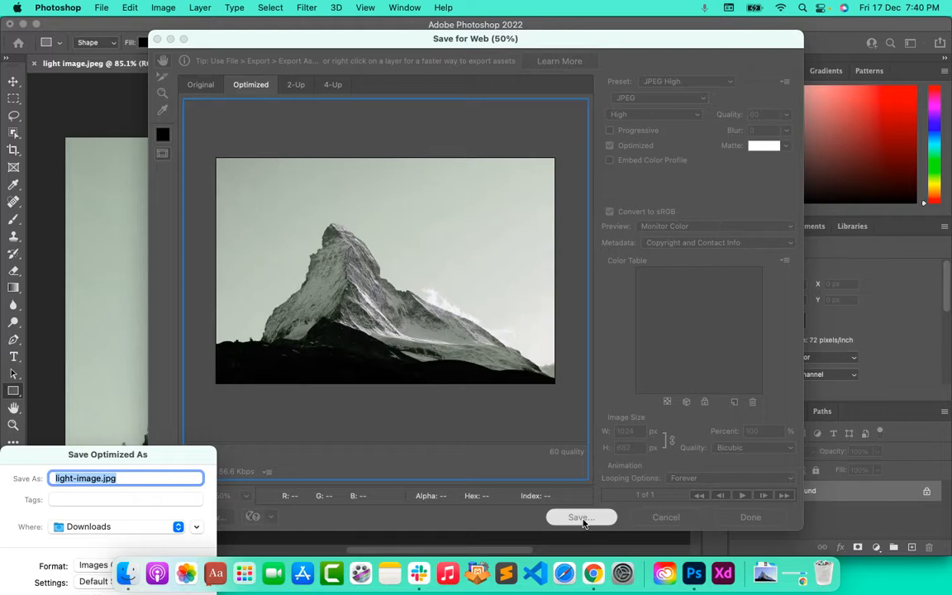
key(Left)
key(BackSpace)
key(BackSpace)
key(BackSpace)
key(BackSpace)
key(BackSpace)
text(dark)
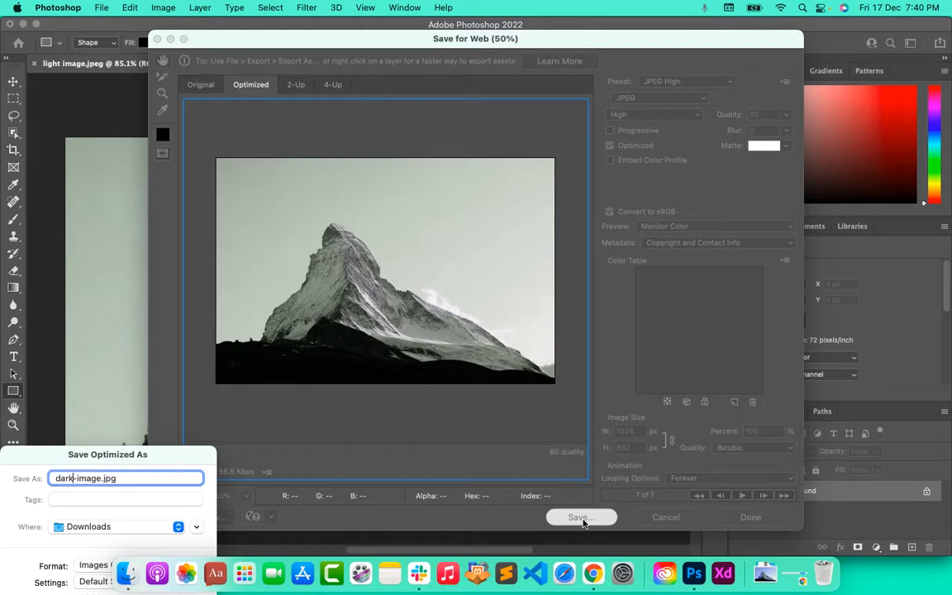
drag(183, 458, 574, 156)
click(575, 331)
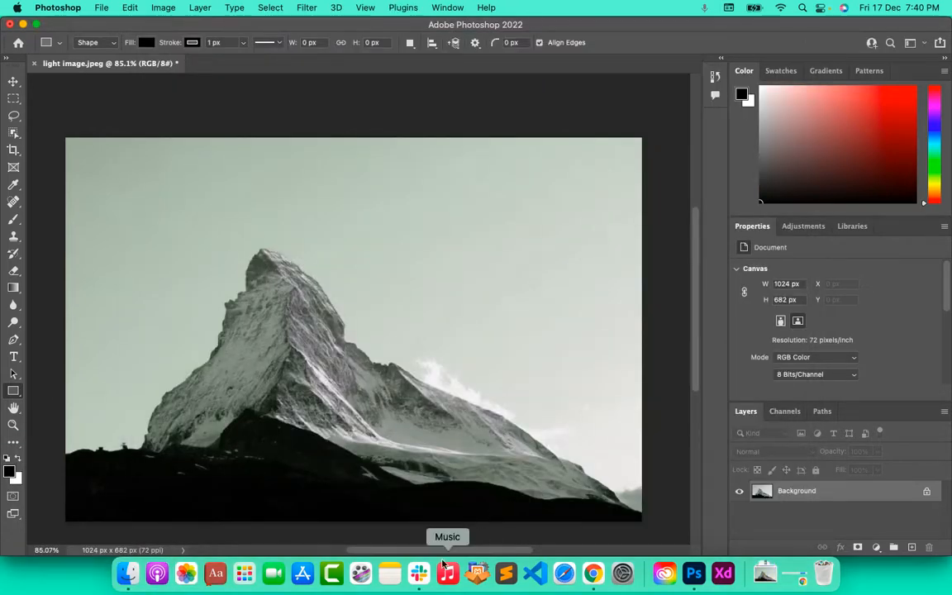
Switch to Chrome and upload dark-image.jpg from Downloads to the WordPress Media Library.
click(594, 573)
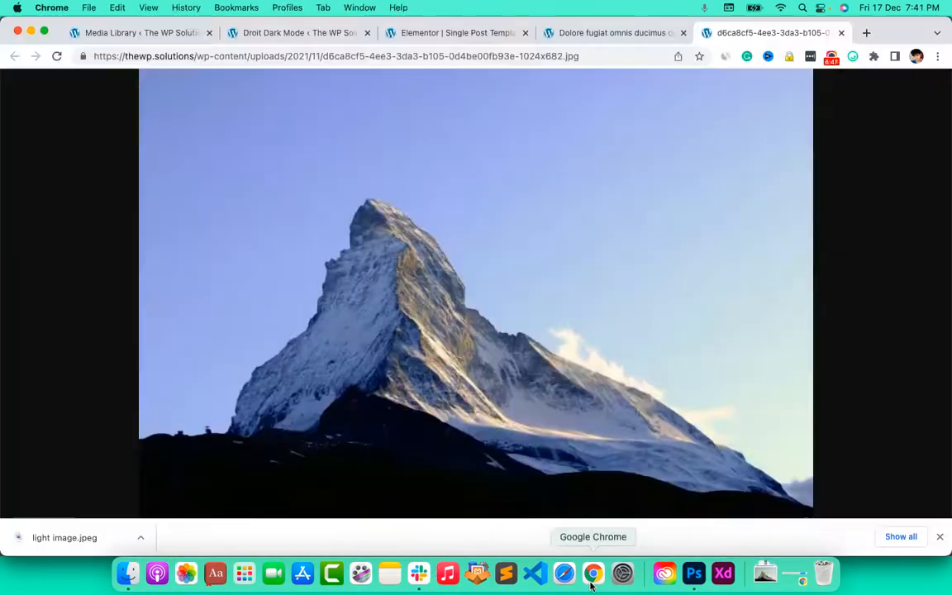
click(308, 36)
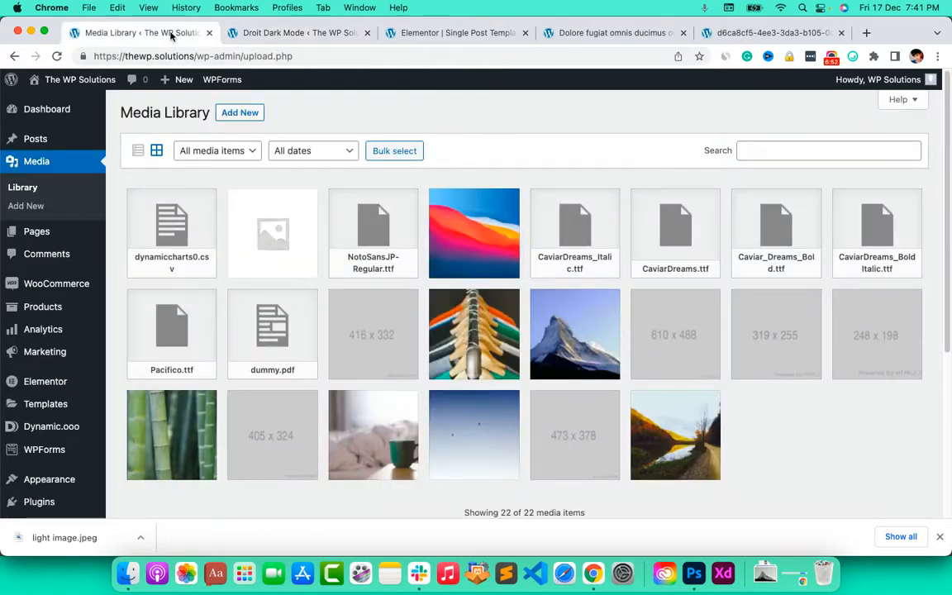
click(240, 113)
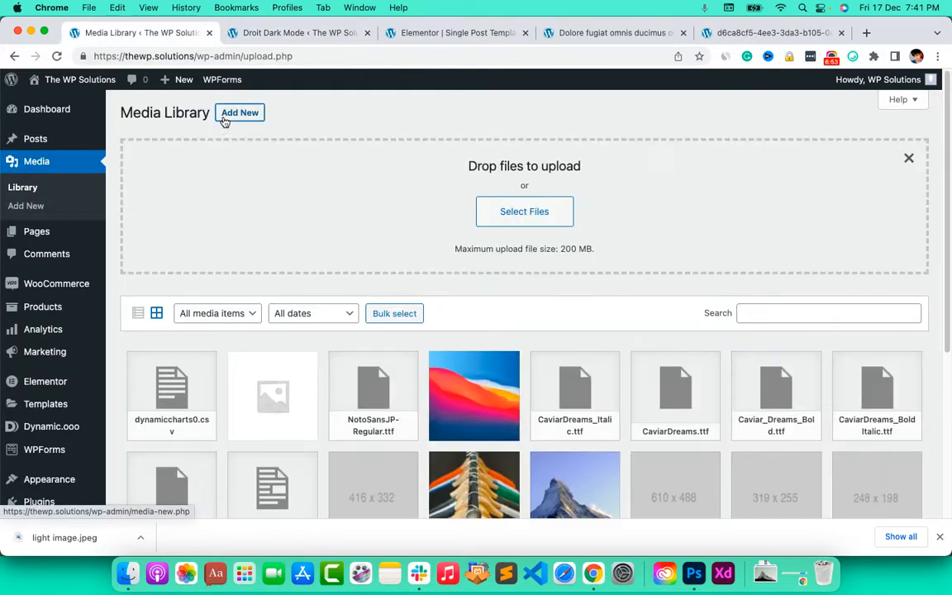
click(493, 216)
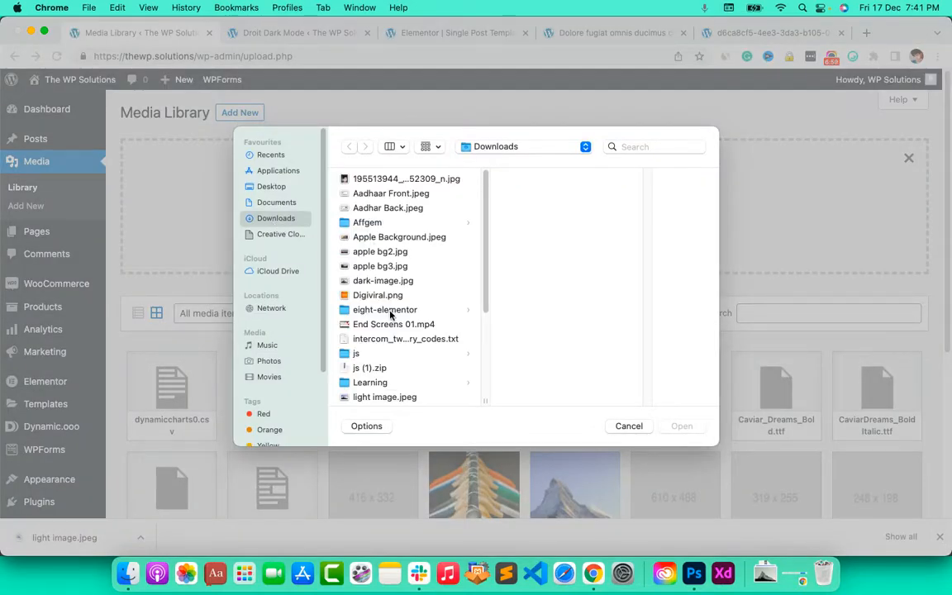
click(385, 398)
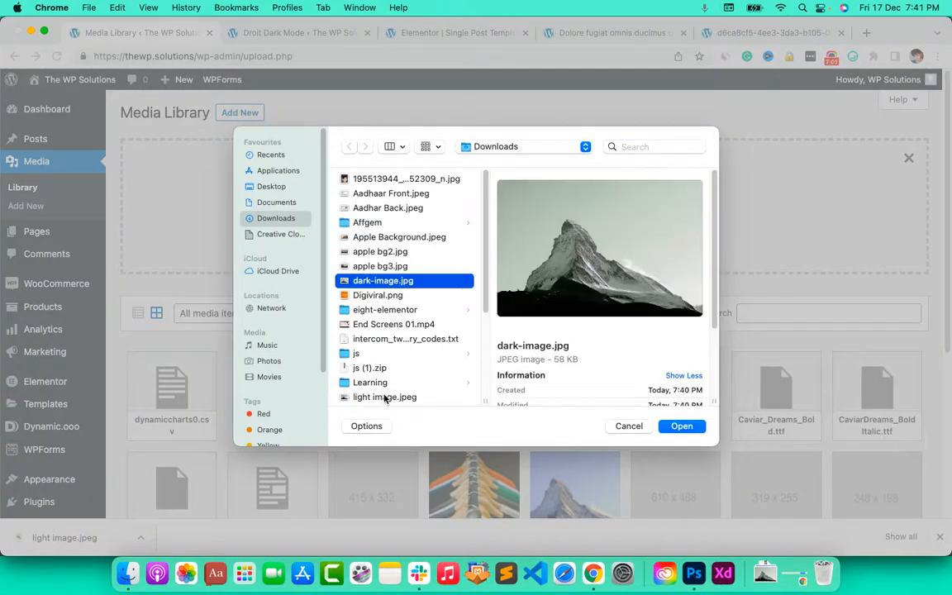
click(683, 427)
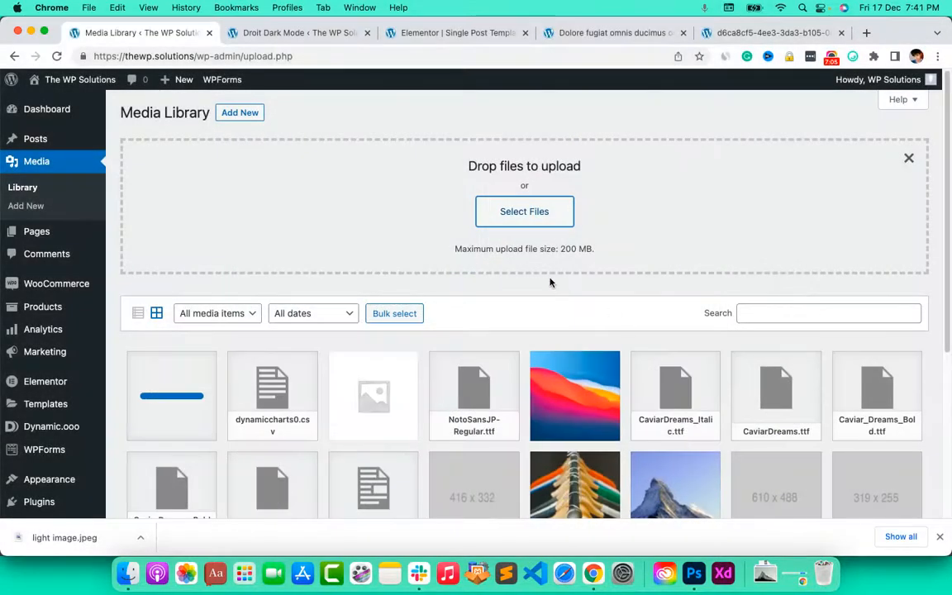
Copy the uploaded dark image's file URL and paste it as the Dark Mode image URL in Droit Dark Mode.
click(167, 347)
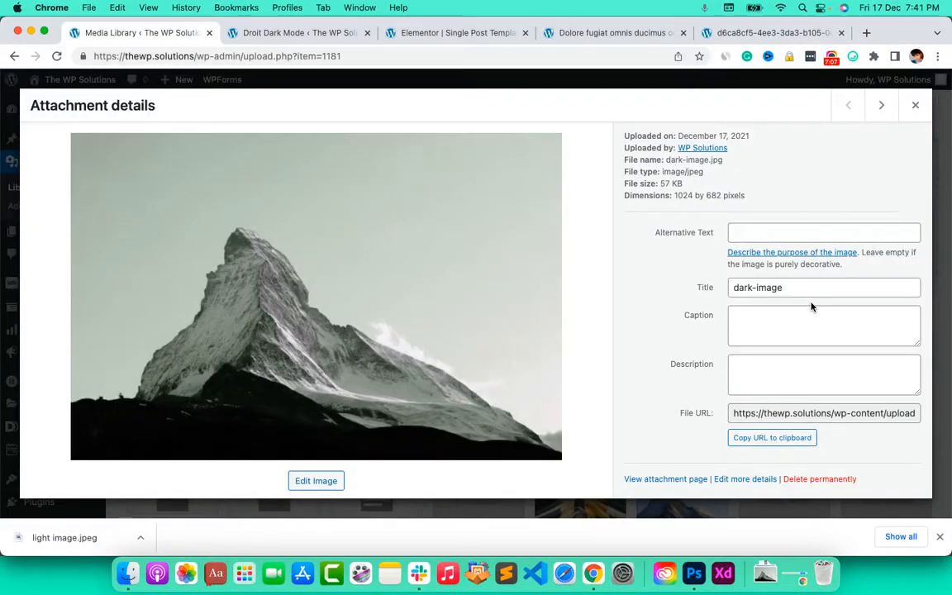
click(795, 443)
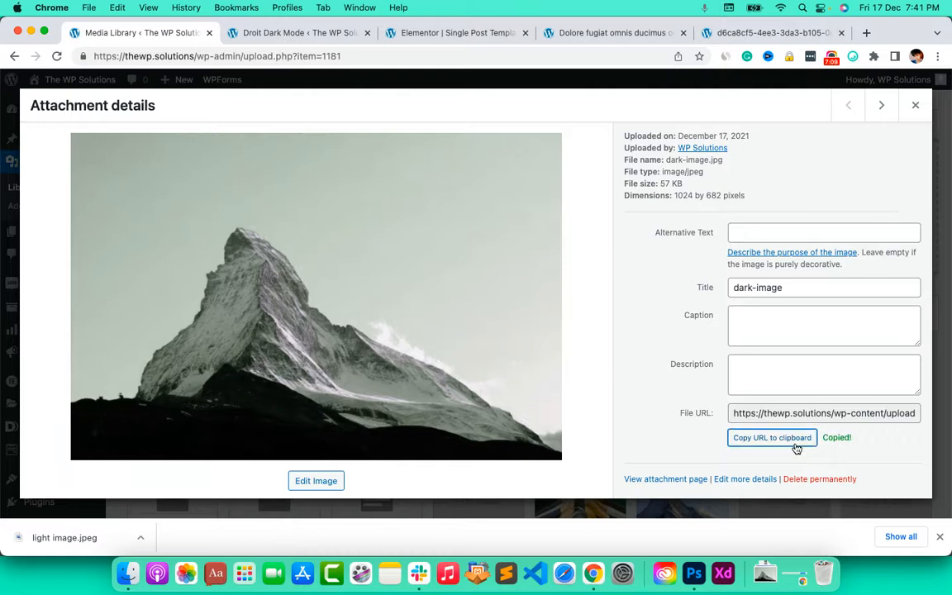
click(409, 31)
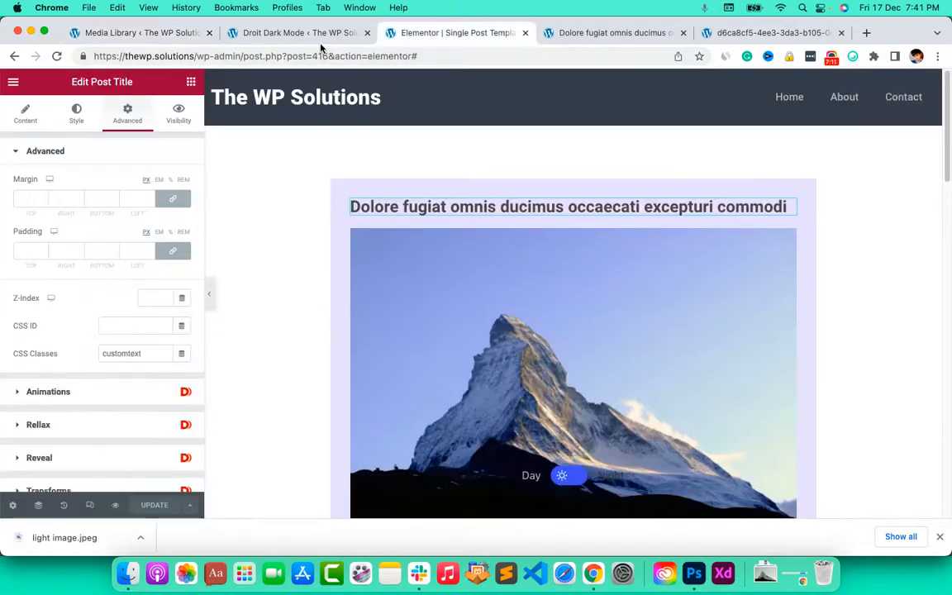
click(291, 38)
click(699, 239)
key(cmd+v)
Paste the original mountain image's URL as the Normal Mode image URL and save the image settings.
click(622, 238)
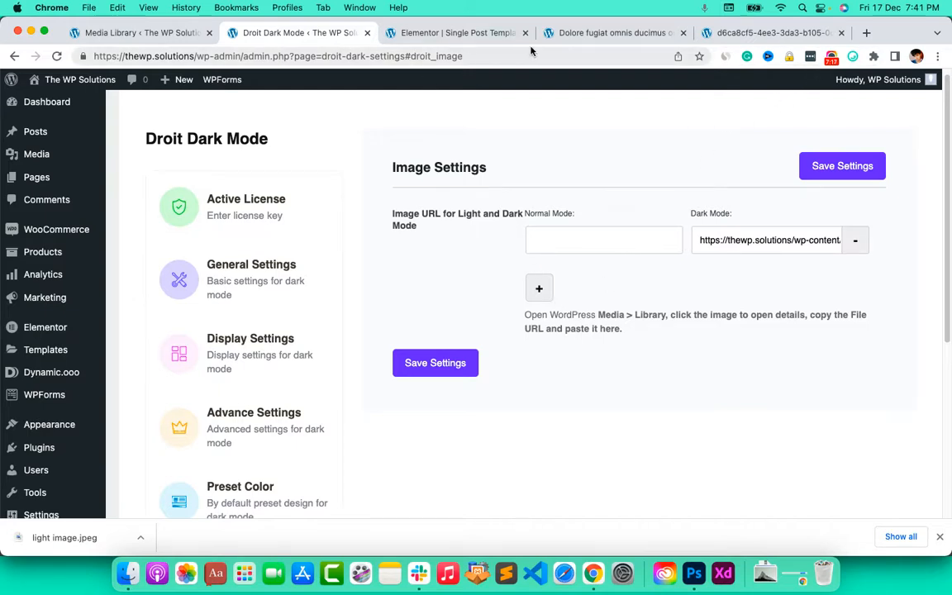
click(717, 29)
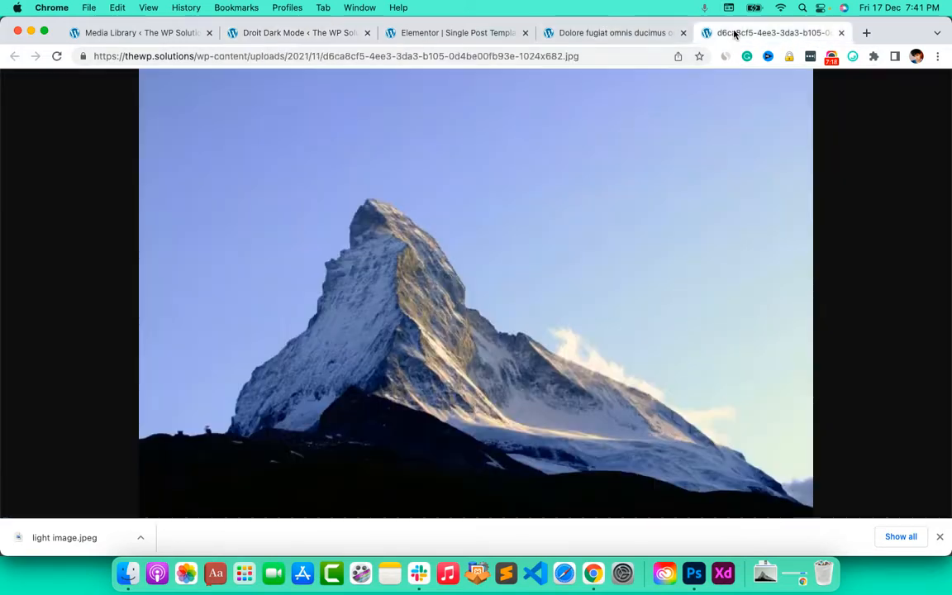
click(609, 55)
key(super+c)
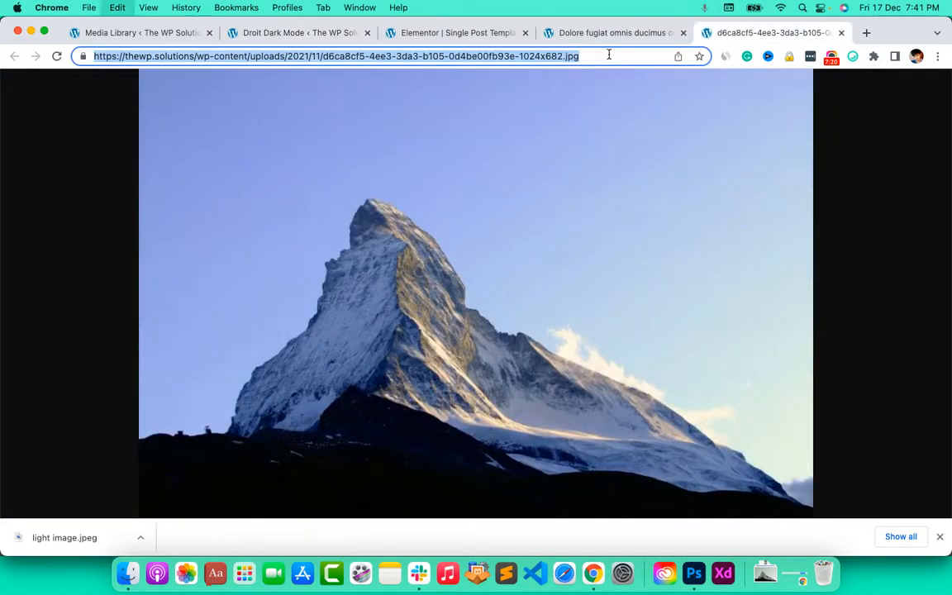
click(319, 35)
key(super+v)
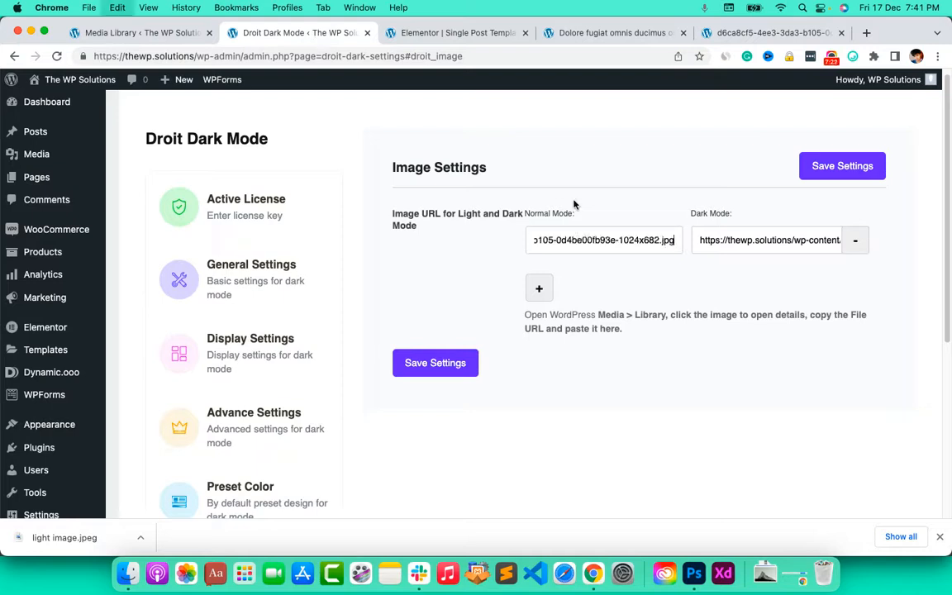
click(453, 365)
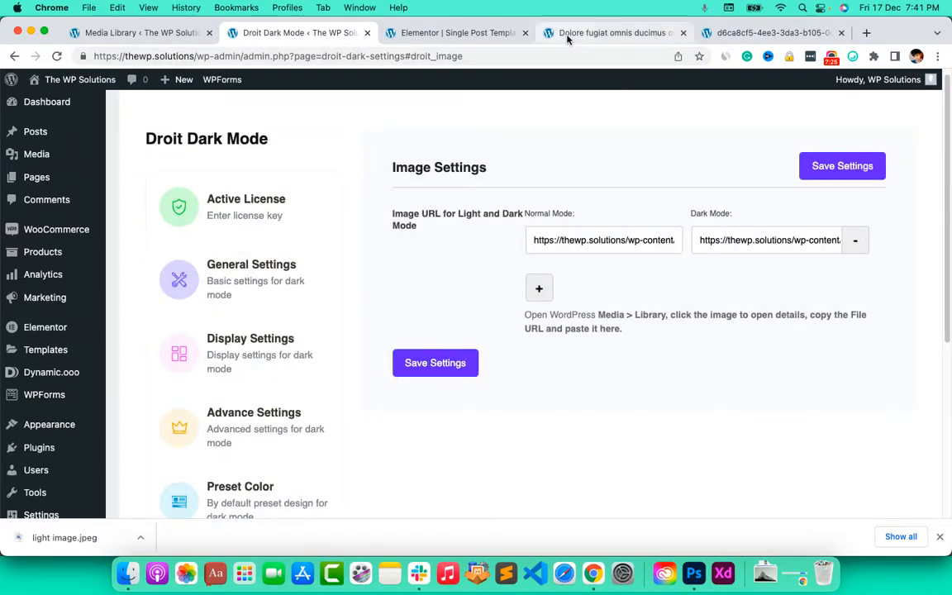
Reload the post and switch it to dark mode to check the replacement mountain image.
click(568, 38)
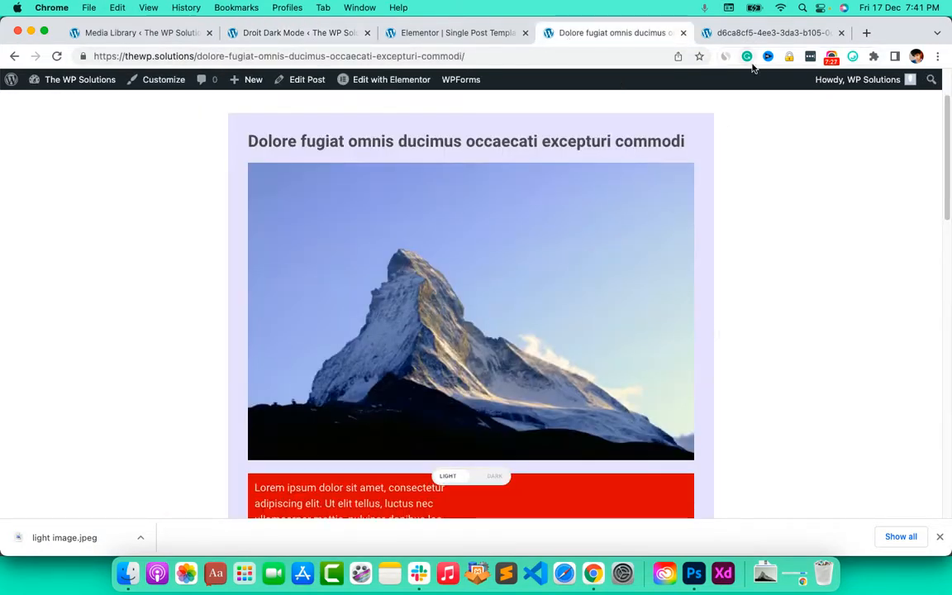
key(super+r)
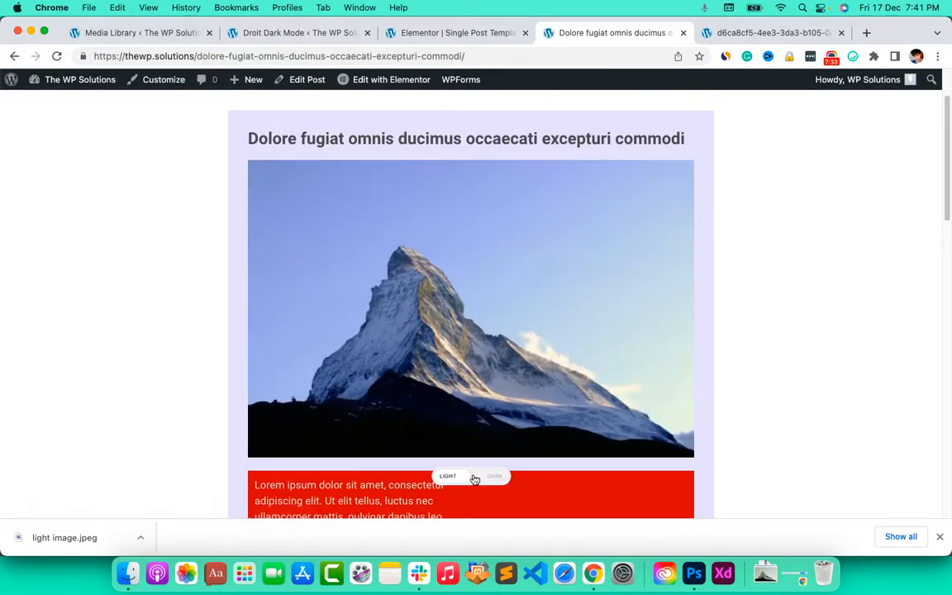
click(476, 479)
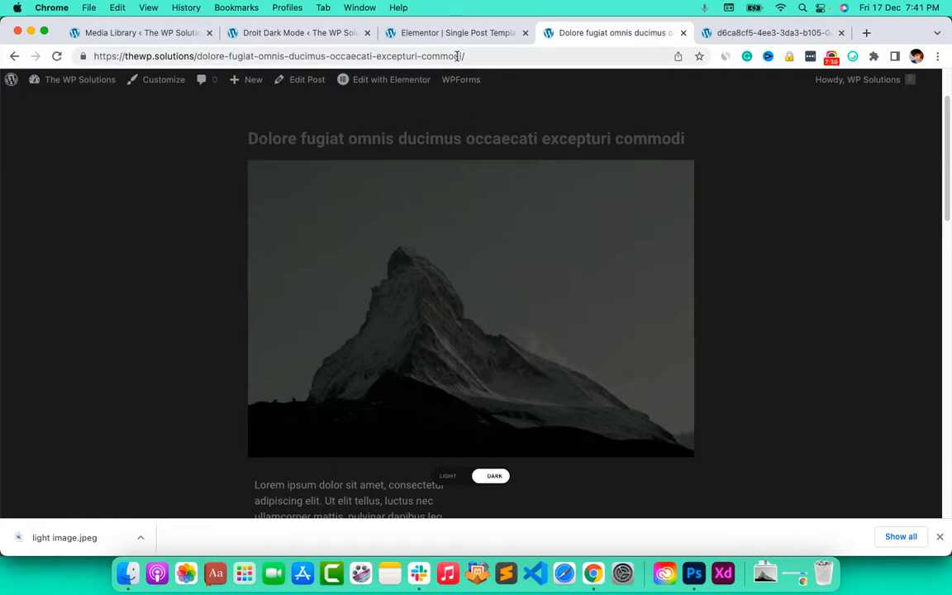
click(429, 33)
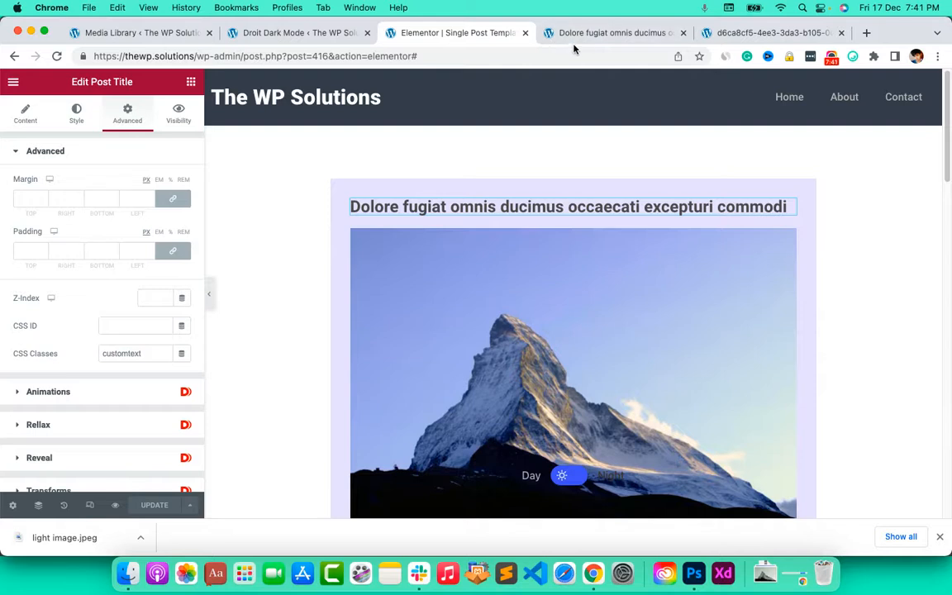
click(575, 34)
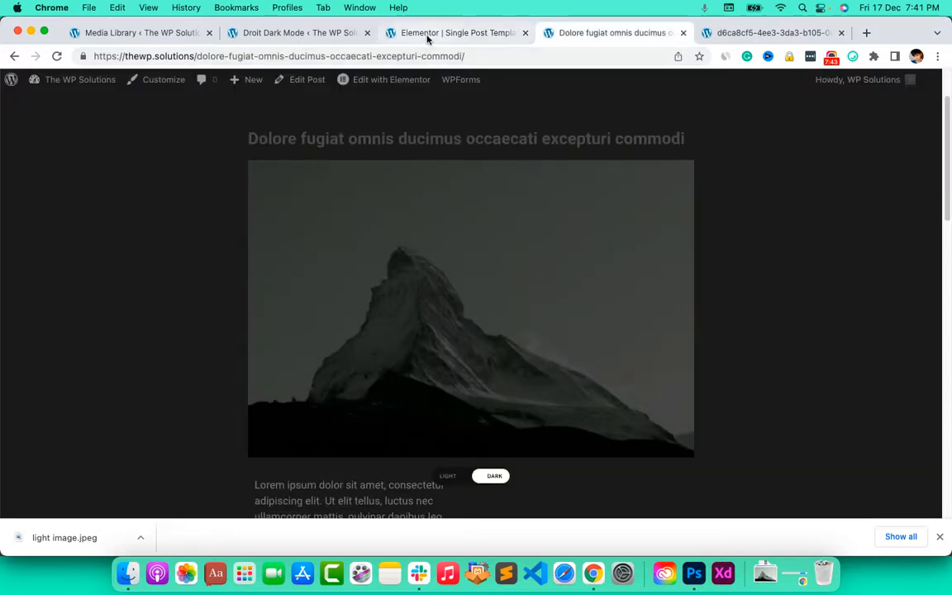
Turn off Image Quality in Droit Dark Mode's Advance Settings and save the settings.
click(296, 34)
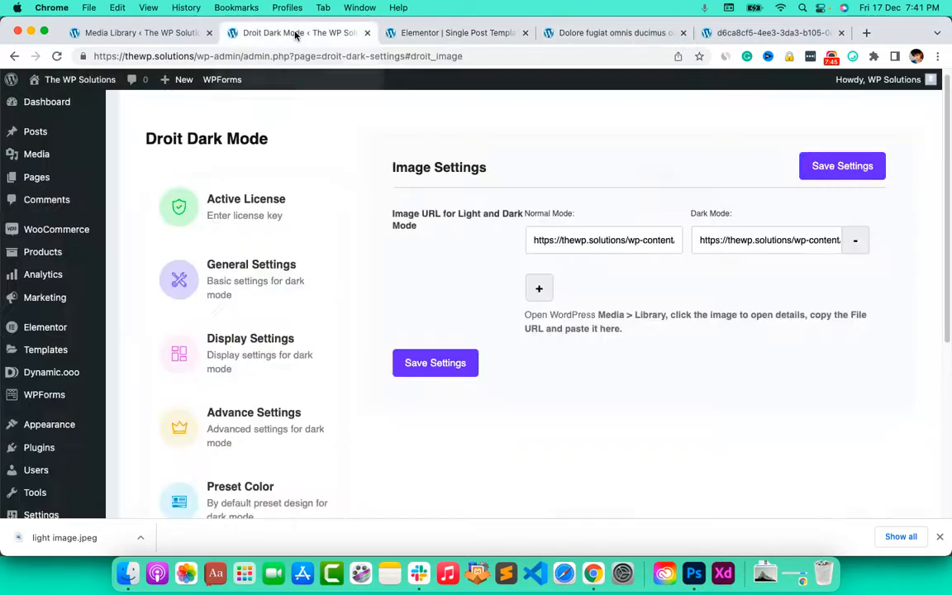
click(226, 288)
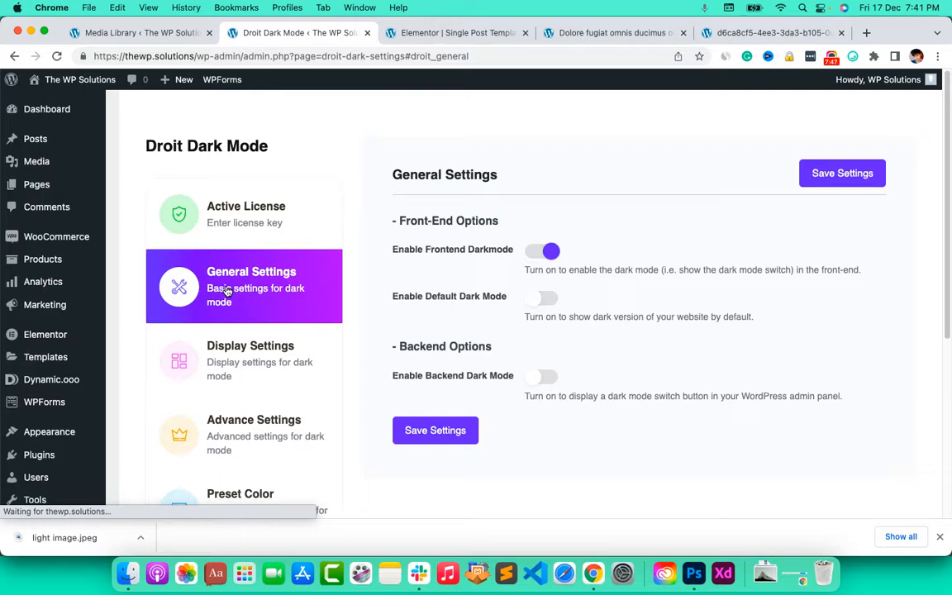
click(258, 354)
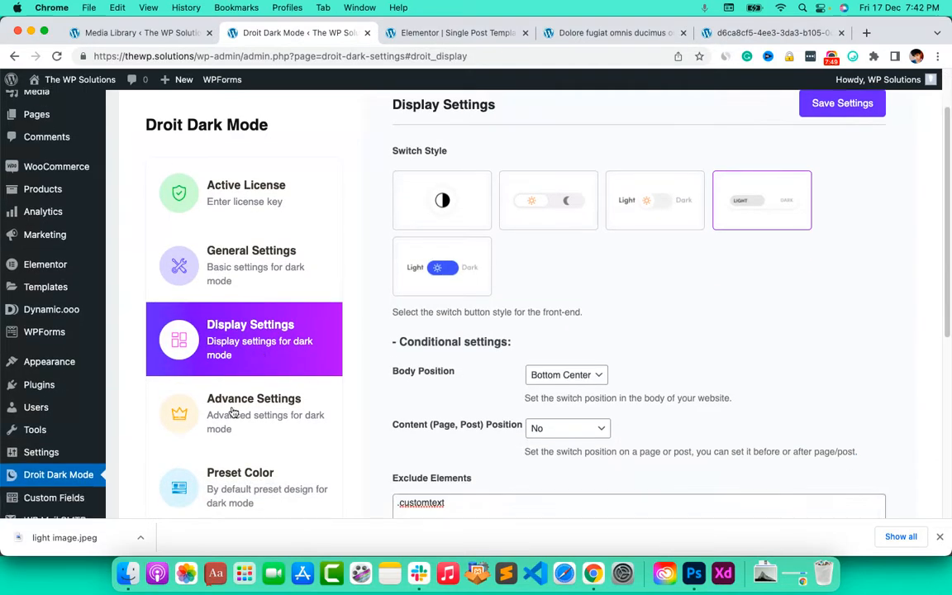
click(263, 411)
click(543, 270)
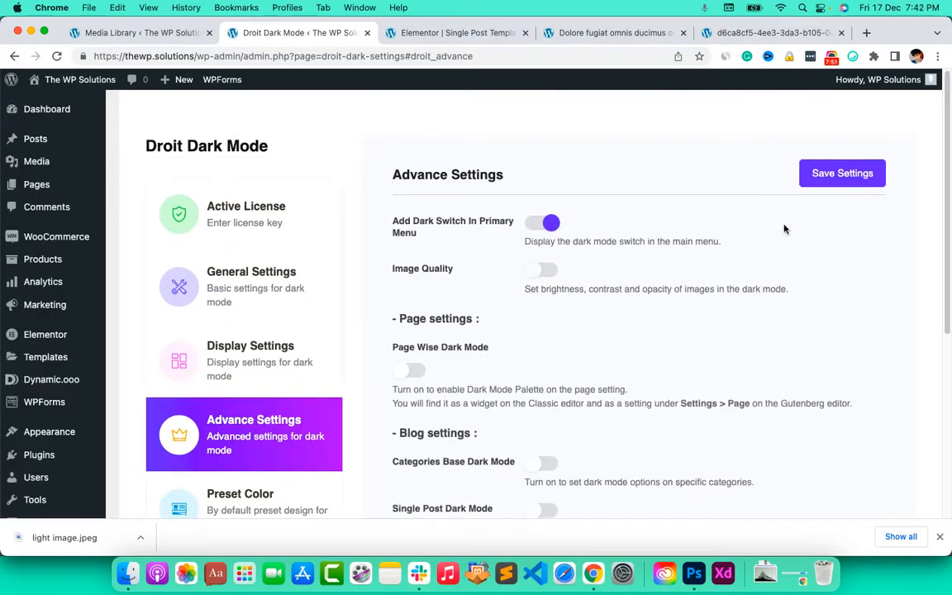
click(835, 178)
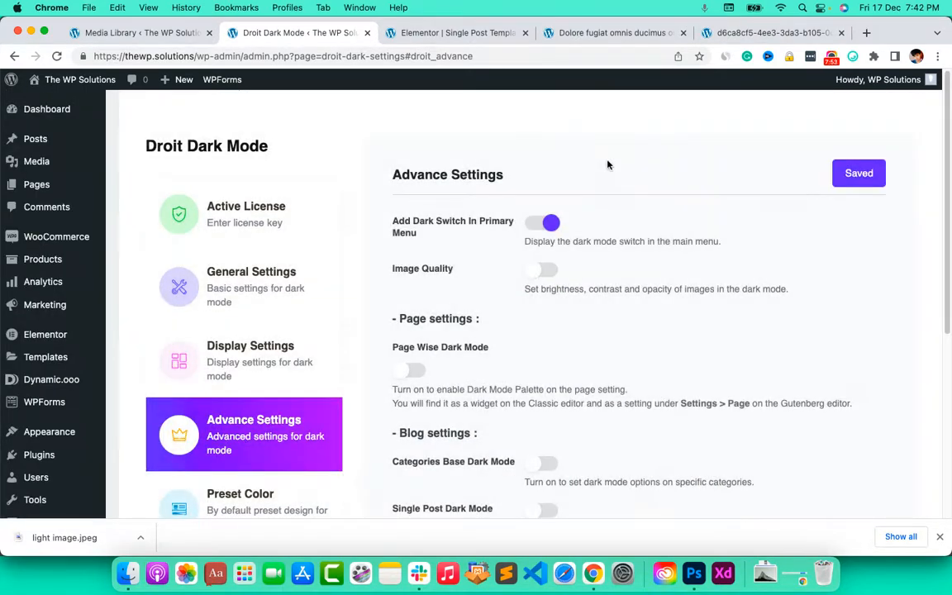
Check the replacement mountain image on the dark-mode post and compare it with the edited picture in Photoshop.
click(457, 33)
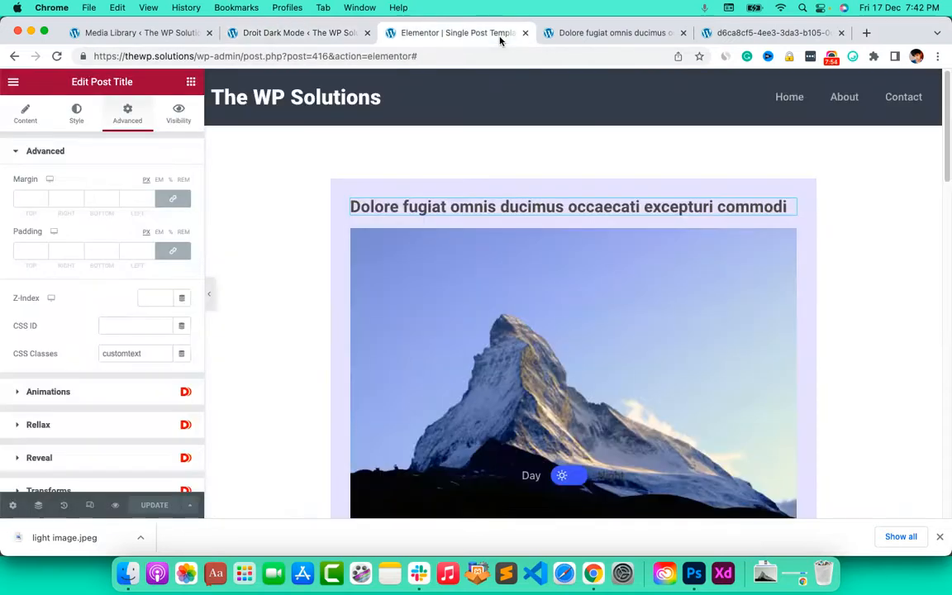
click(584, 37)
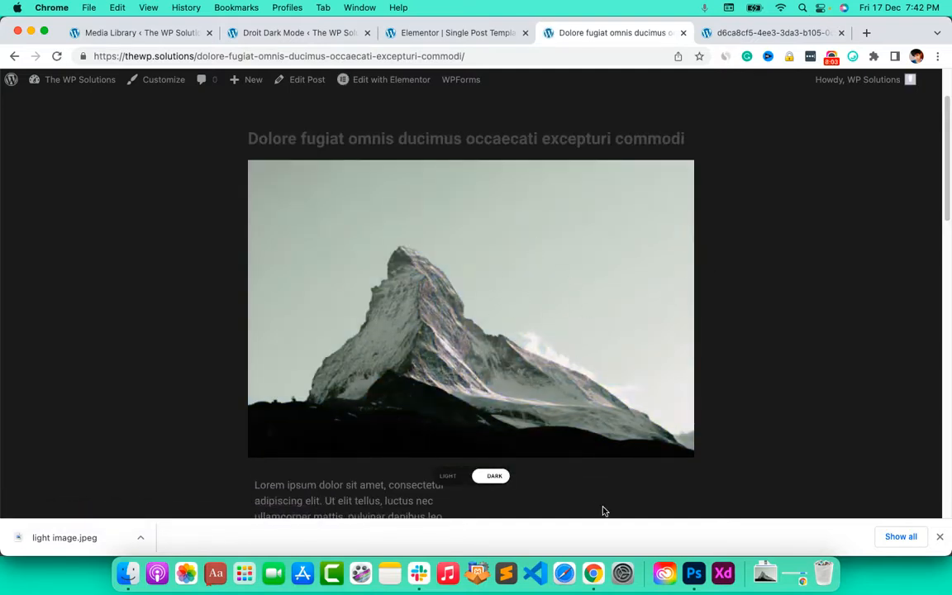
click(694, 573)
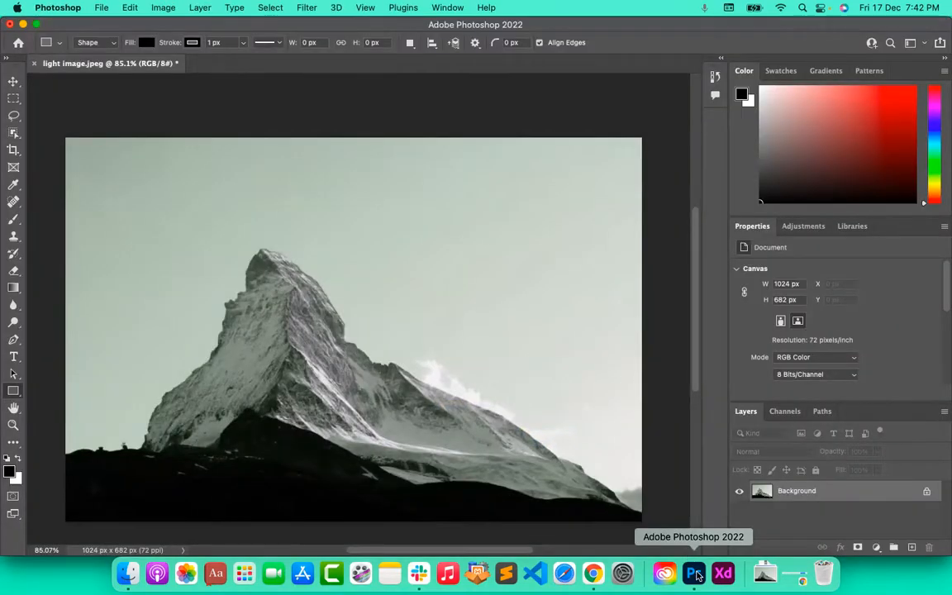
key(super+Tab)
scroll(563, 143, down, 1)
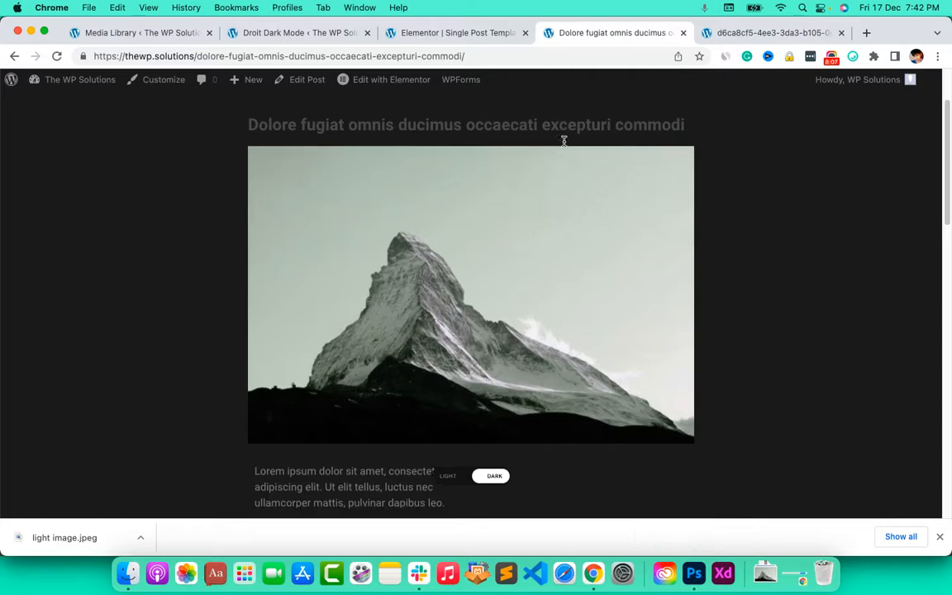
Turn Image Quality on in the Advance Settings to show its brightness, contrast and opacity options, and turn it off again.
click(285, 33)
scroll(315, 235, down, 3)
scroll(325, 308, down, 1)
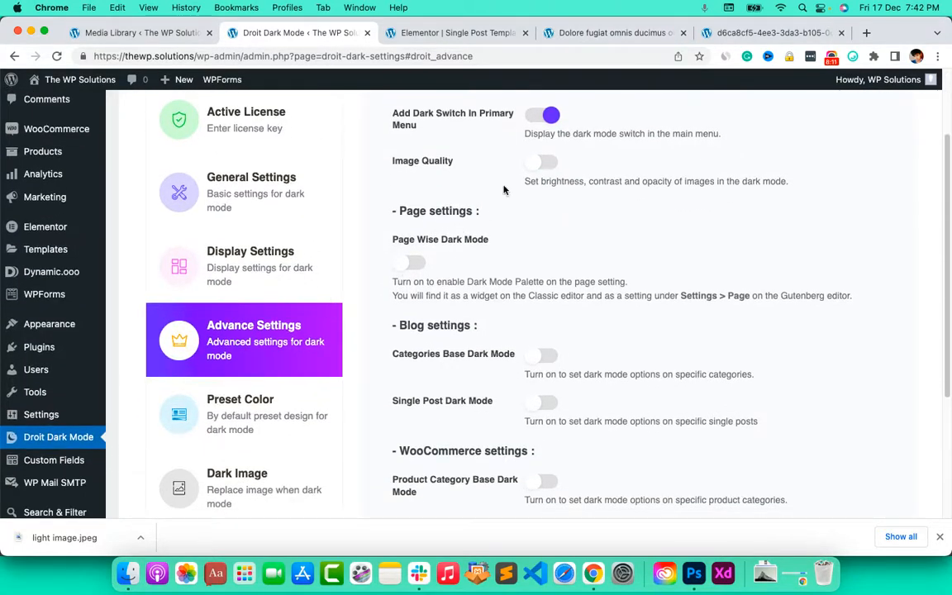
click(538, 173)
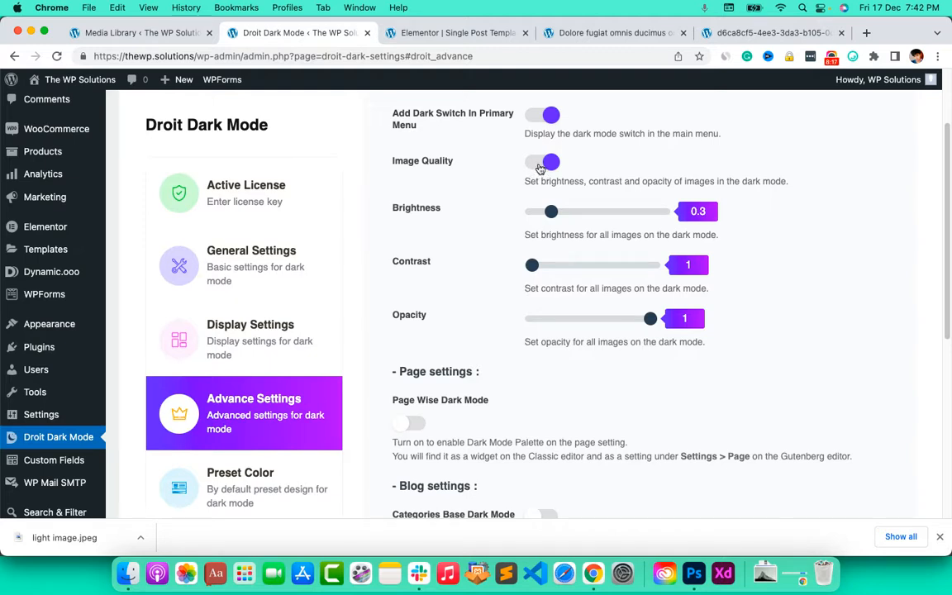
click(539, 168)
Enable Page Wise Dark Mode in the page settings and try the Exclude Pages field.
scroll(438, 334, down, 1)
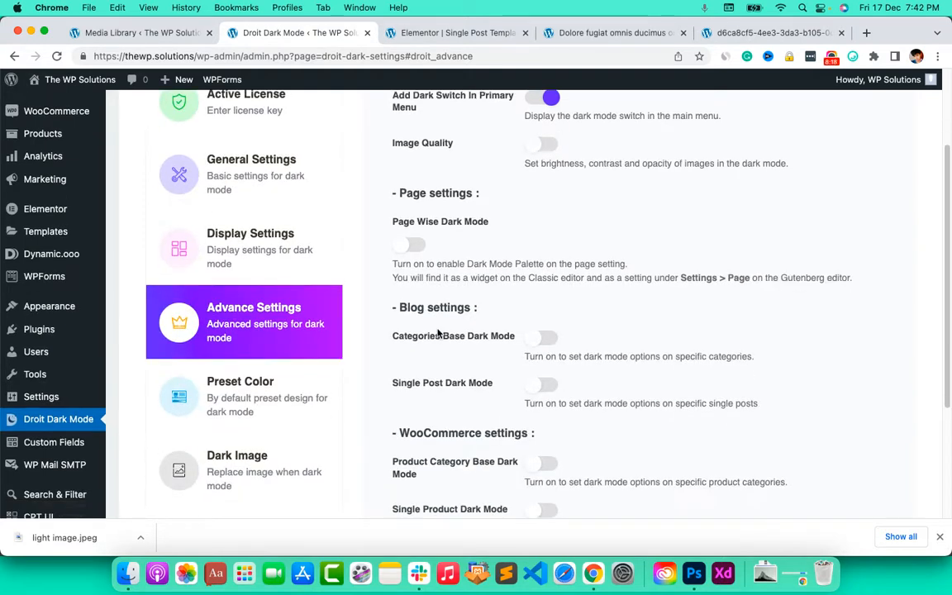
click(413, 247)
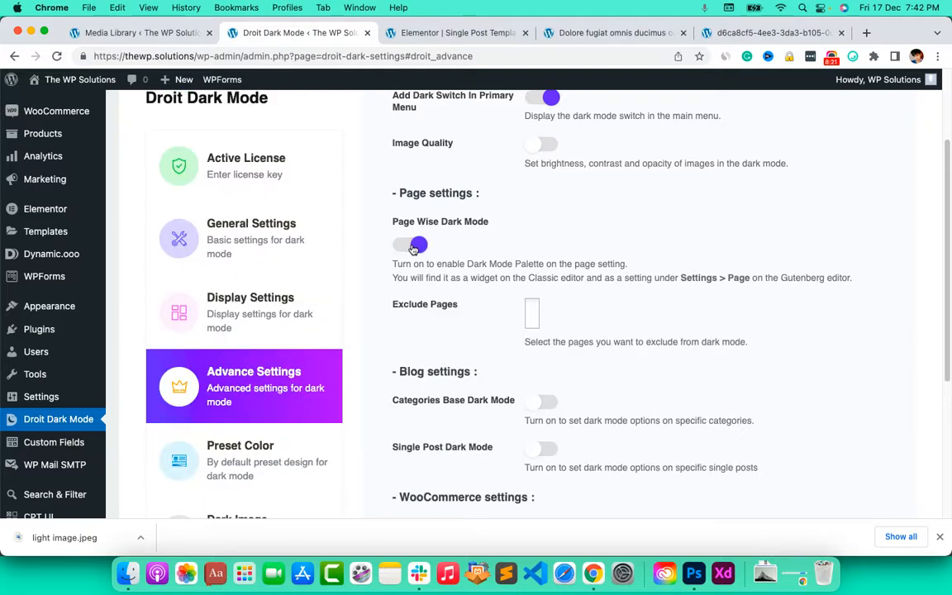
click(532, 312)
click(496, 308)
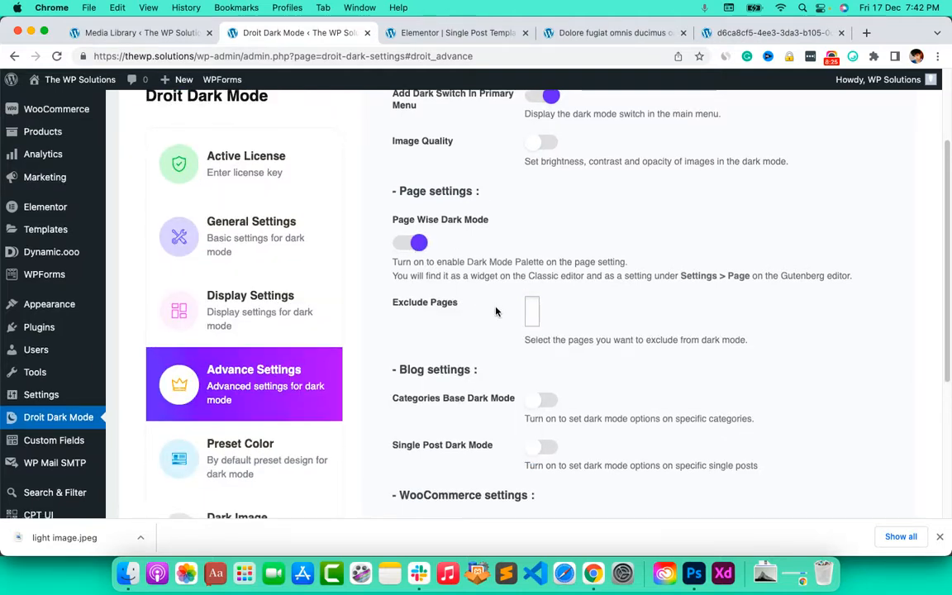
Turn Categories Base Dark Mode on in the blog settings to show its category and palette options, and turn it off again.
scroll(491, 334, down, 3)
scroll(491, 336, down, 2)
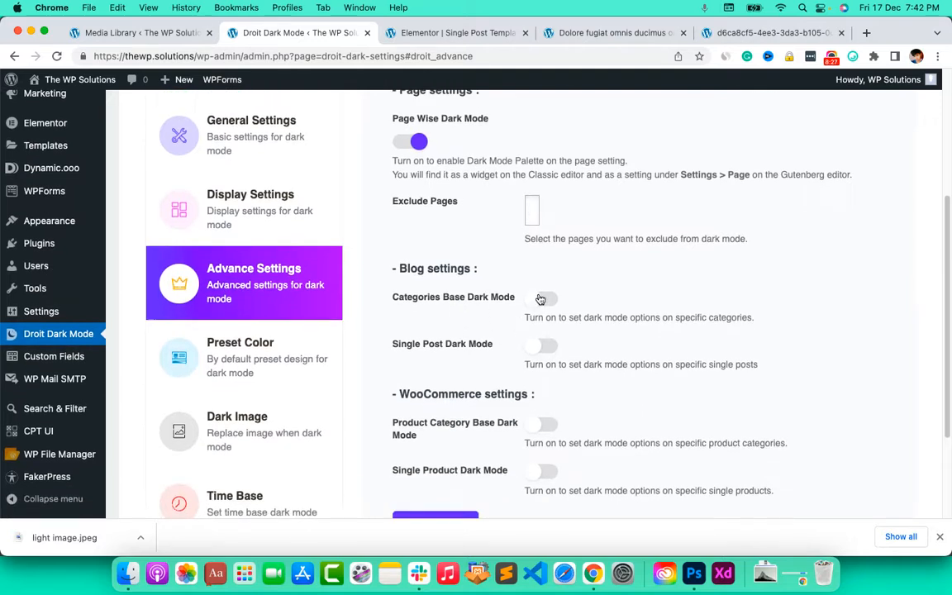
click(544, 299)
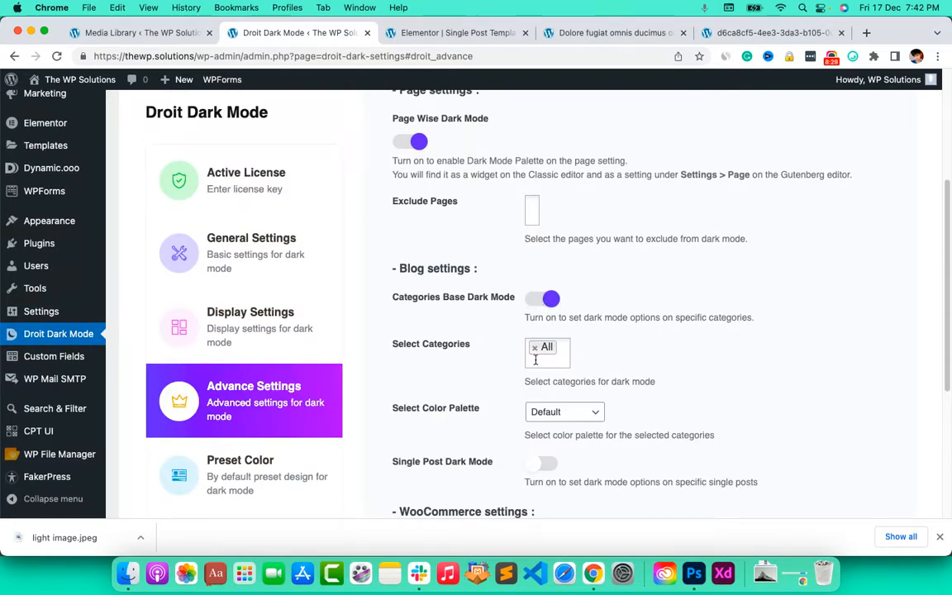
click(545, 299)
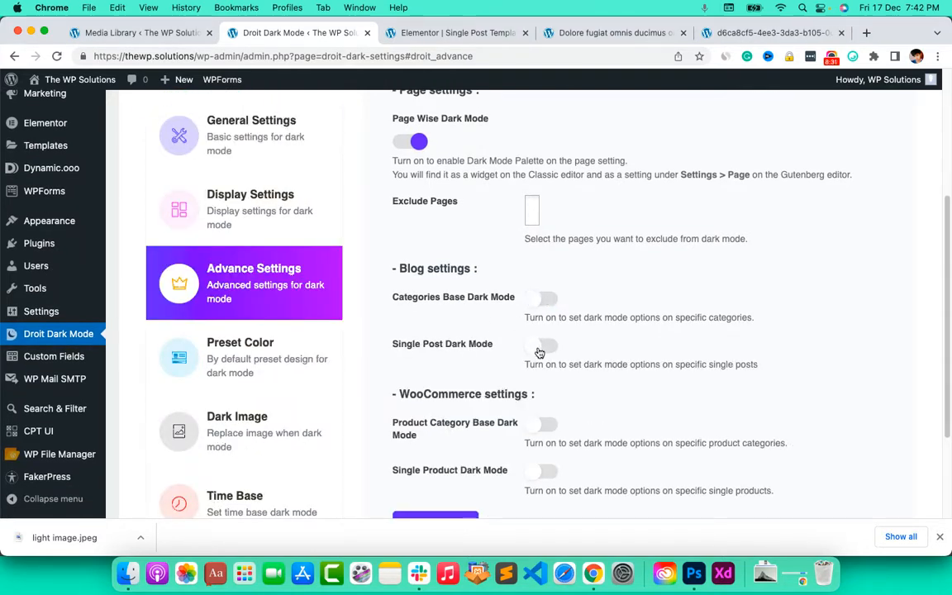
Enable Single Post Dark Mode and browse the selectable posts, leaving the selection on All.
click(542, 347)
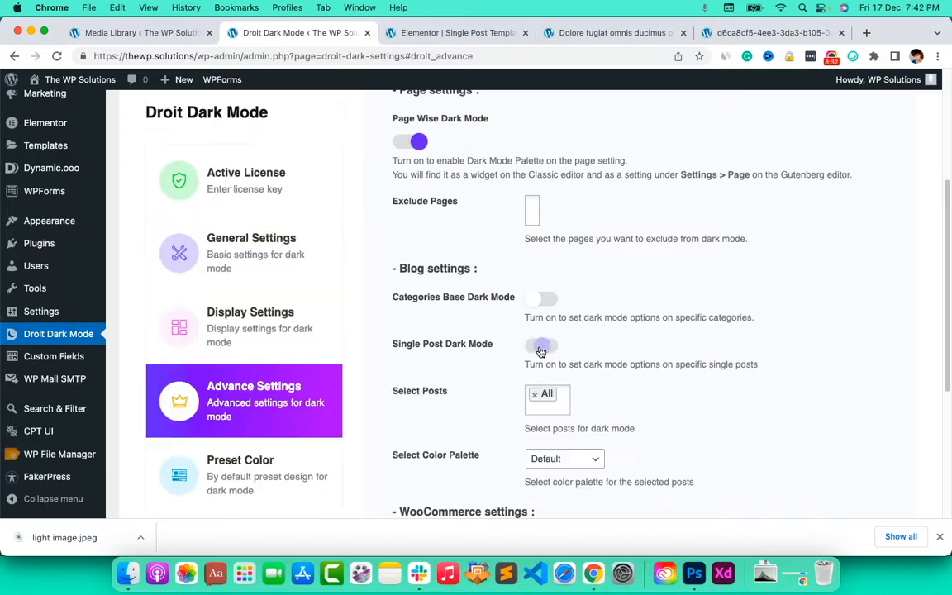
click(544, 408)
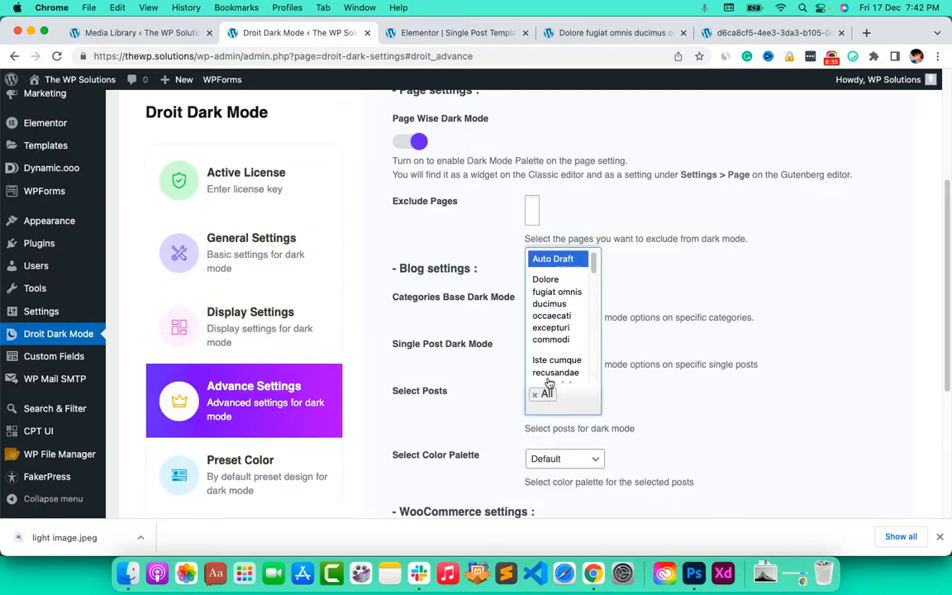
scroll(554, 318, down, 3)
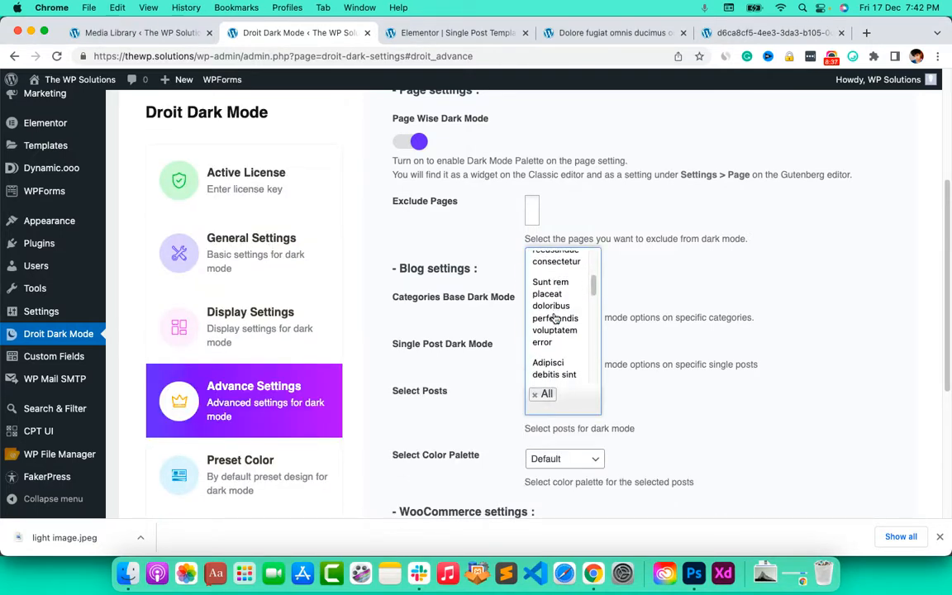
click(452, 444)
Review the page, blog and WooCommerce dark mode options in the Advance Settings.
scroll(452, 444, down, 5)
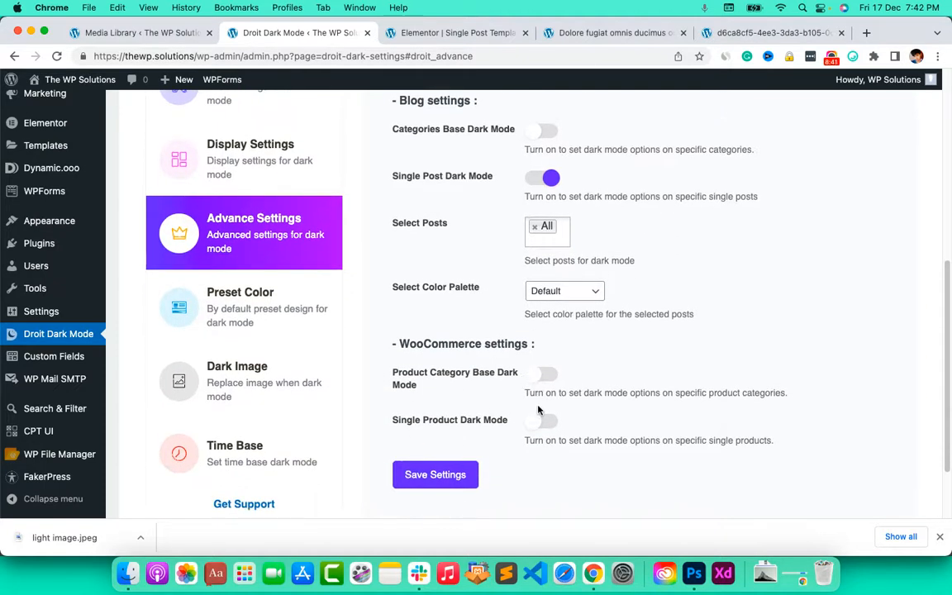
scroll(515, 382, up, 8)
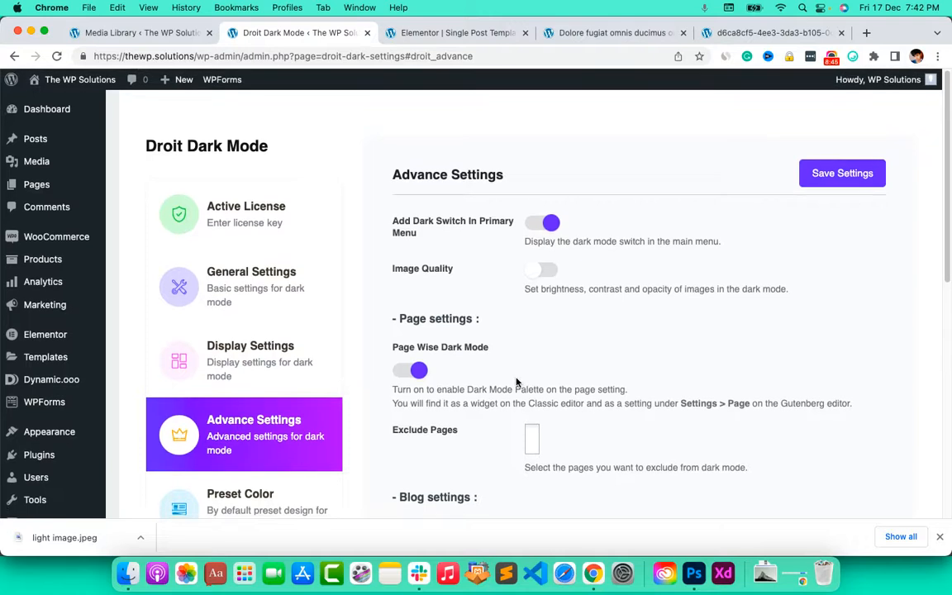
scroll(516, 382, down, 4)
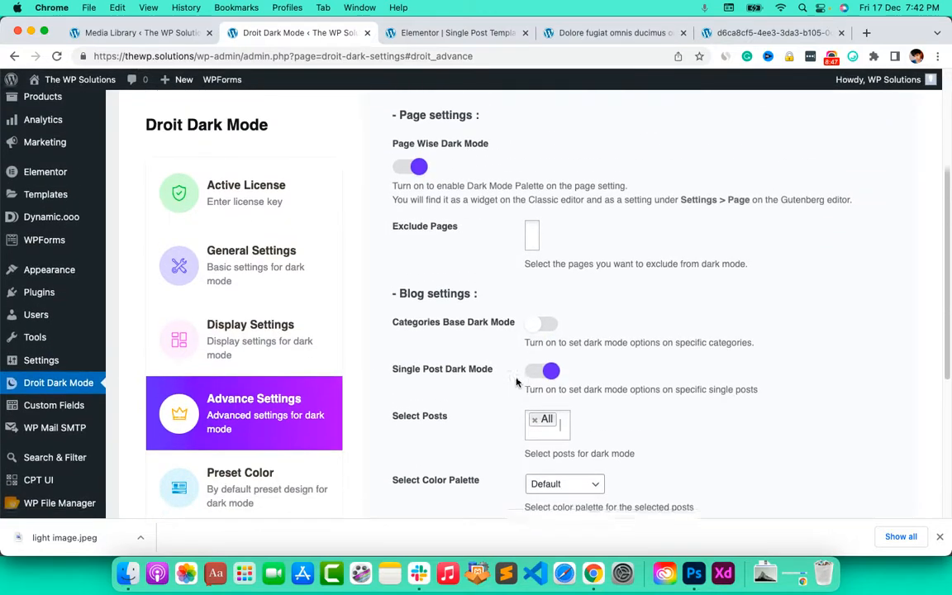
scroll(516, 382, down, 4)
scroll(516, 381, down, 1)
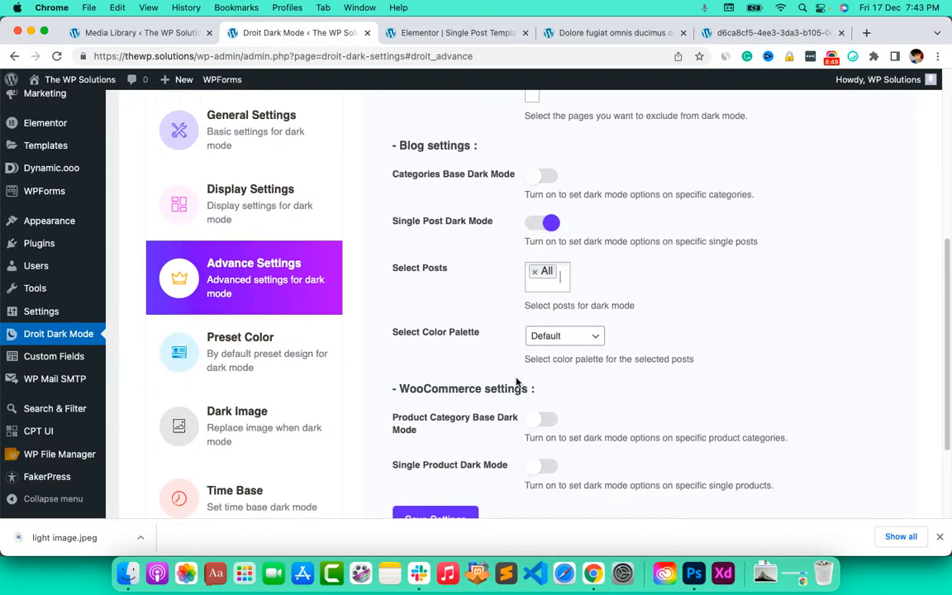
scroll(488, 206, up, 3)
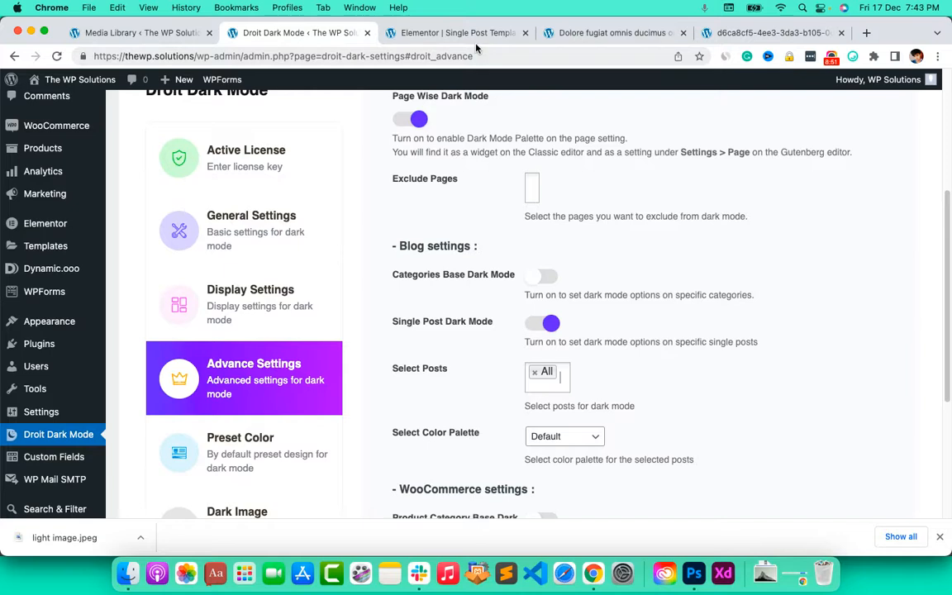
scroll(375, 427, down, 3)
Select the Custom Color palette in the Preset Color settings.
click(249, 368)
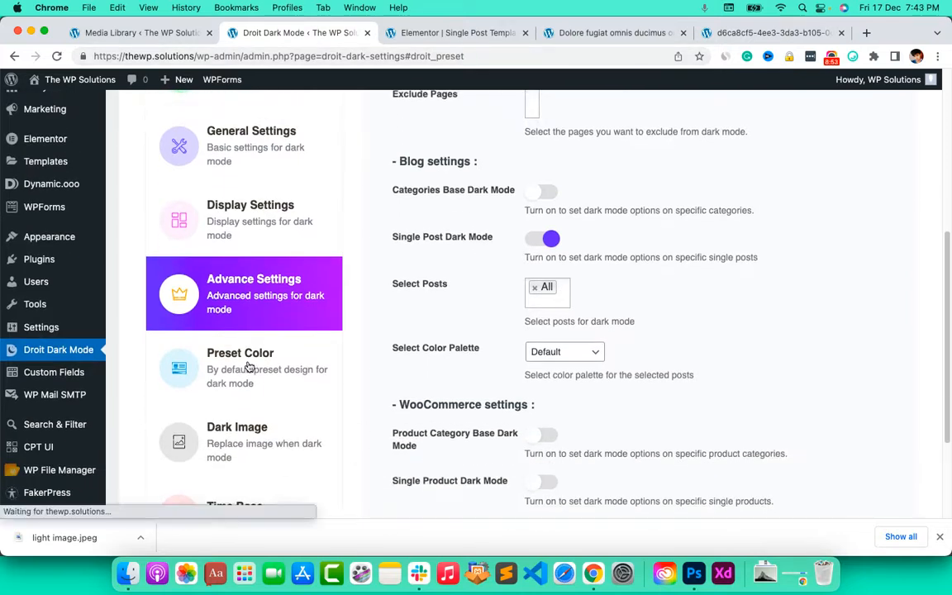
click(248, 367)
click(239, 500)
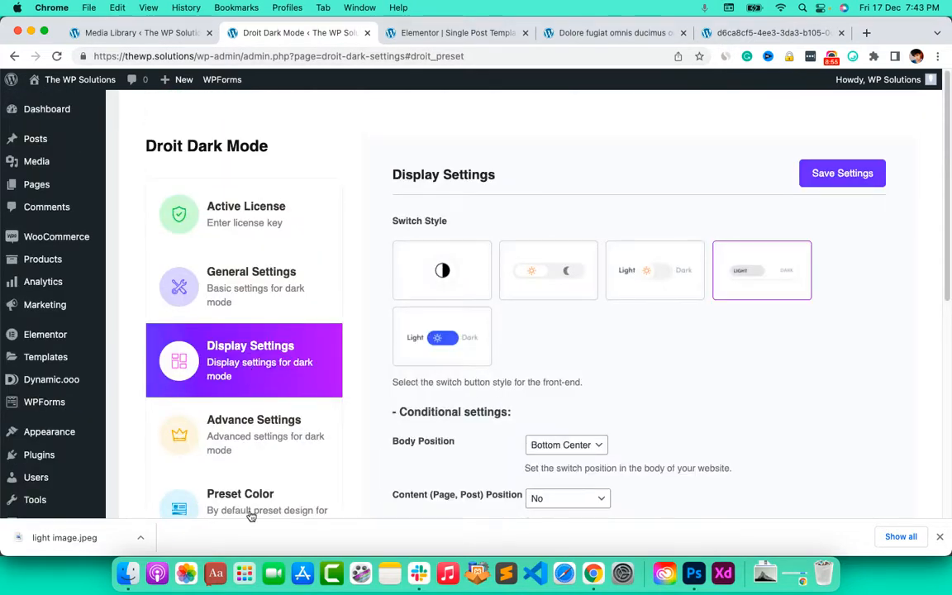
scroll(459, 248, down, 1)
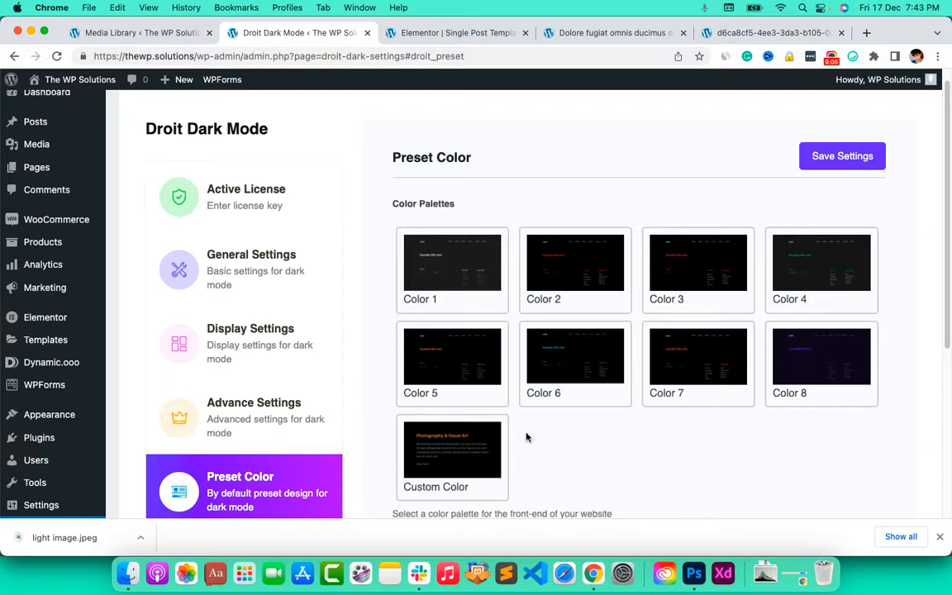
scroll(619, 376, down, 3)
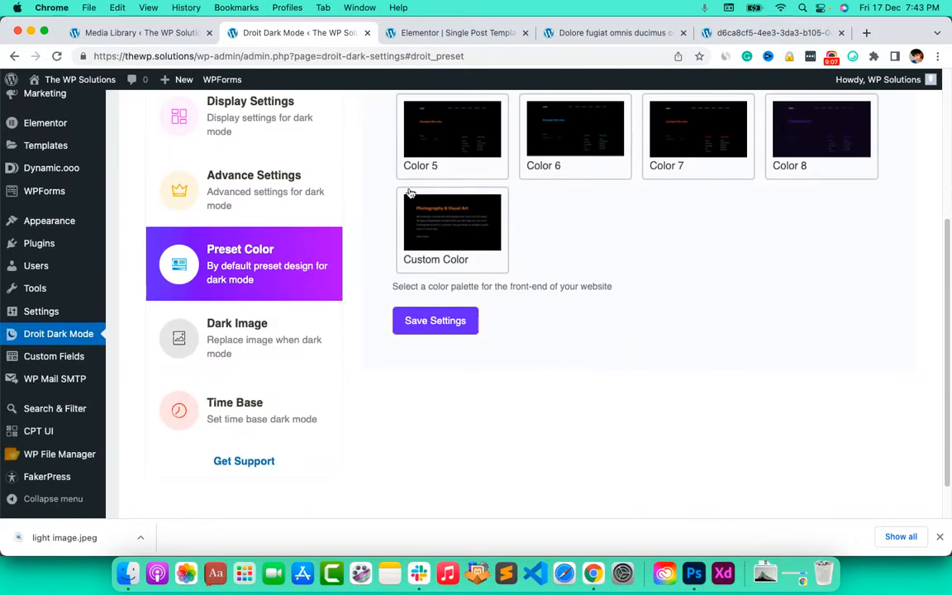
click(441, 240)
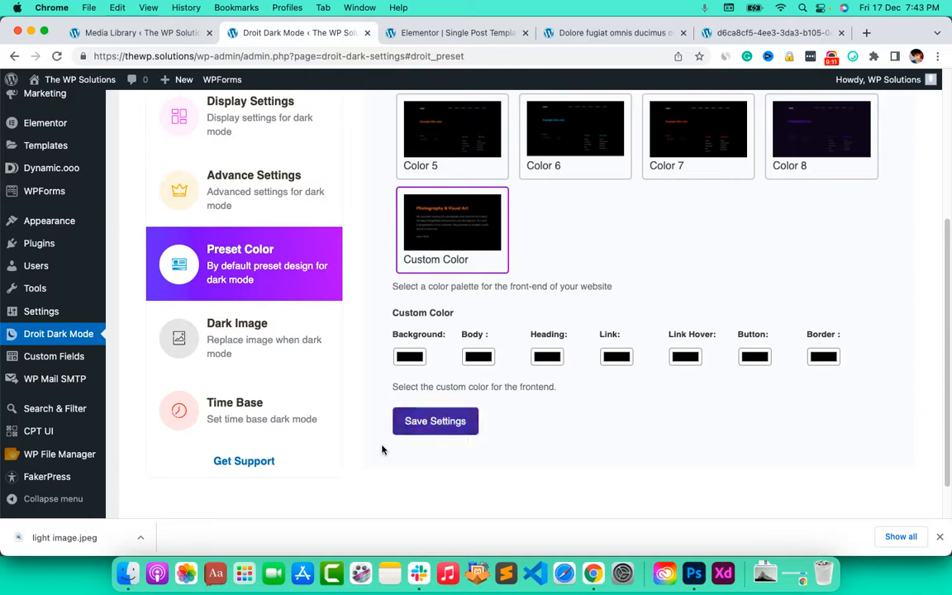
Enable Time Based Dark Mode in the Time Base settings with start time 12:00 and end time 12:00.
click(266, 325)
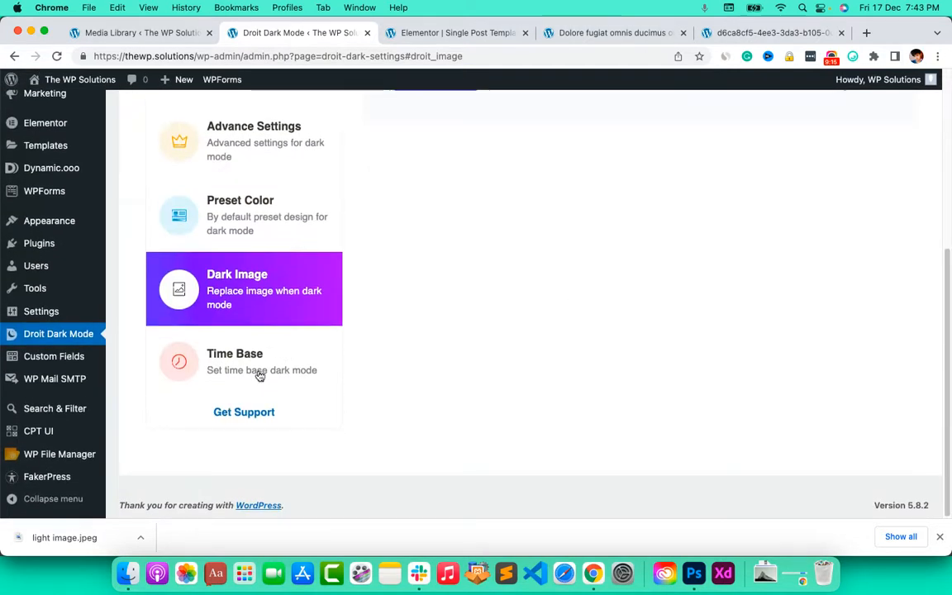
click(257, 371)
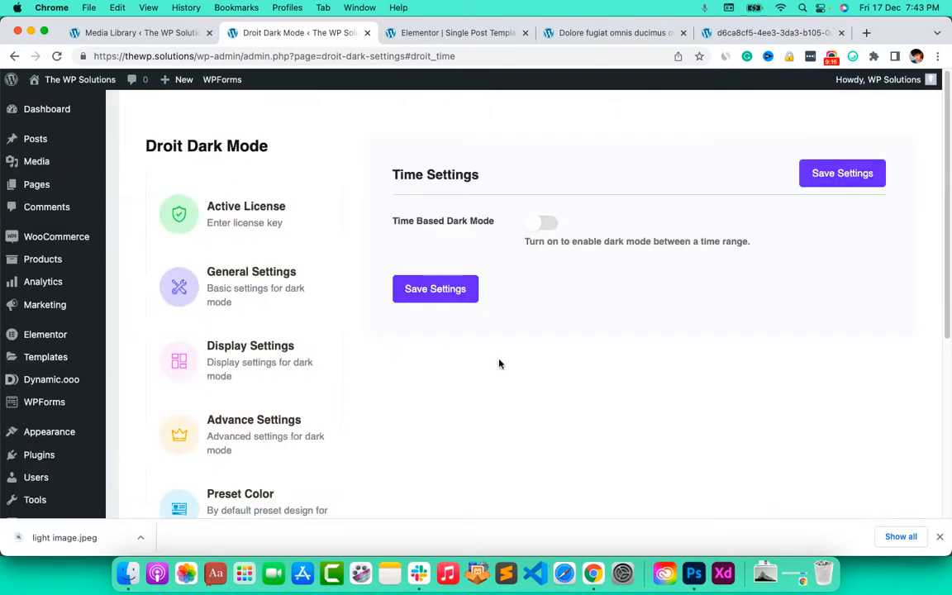
click(542, 226)
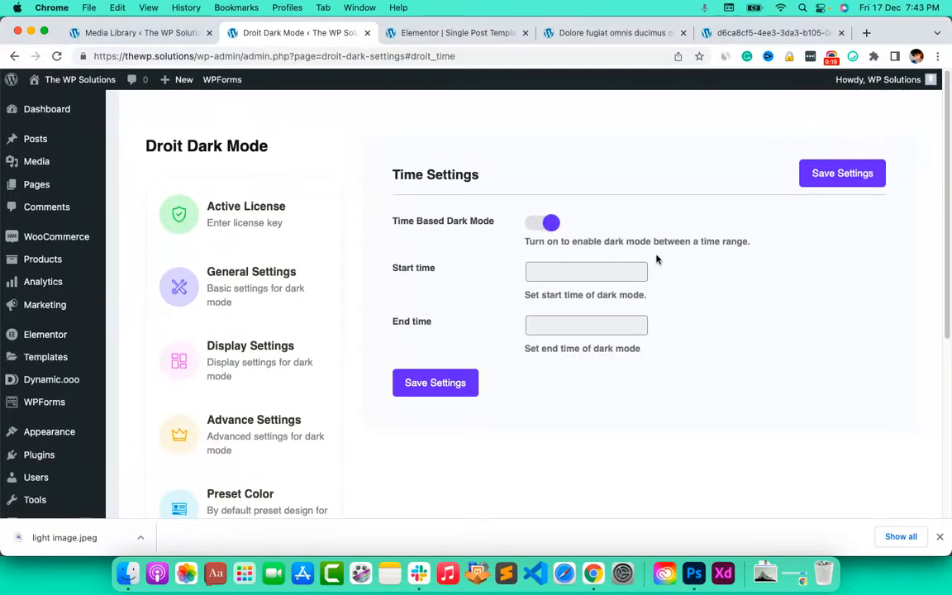
click(599, 281)
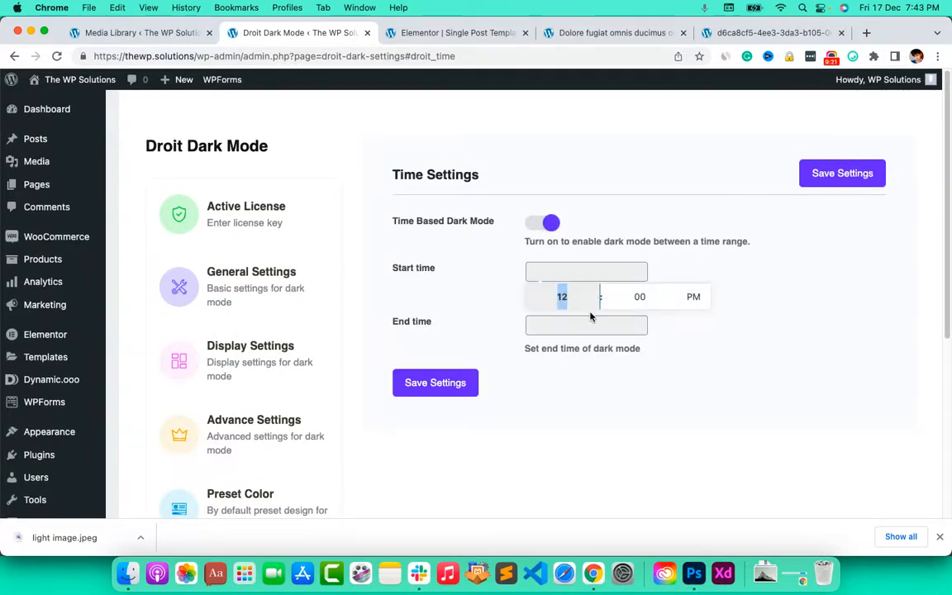
click(602, 330)
click(712, 288)
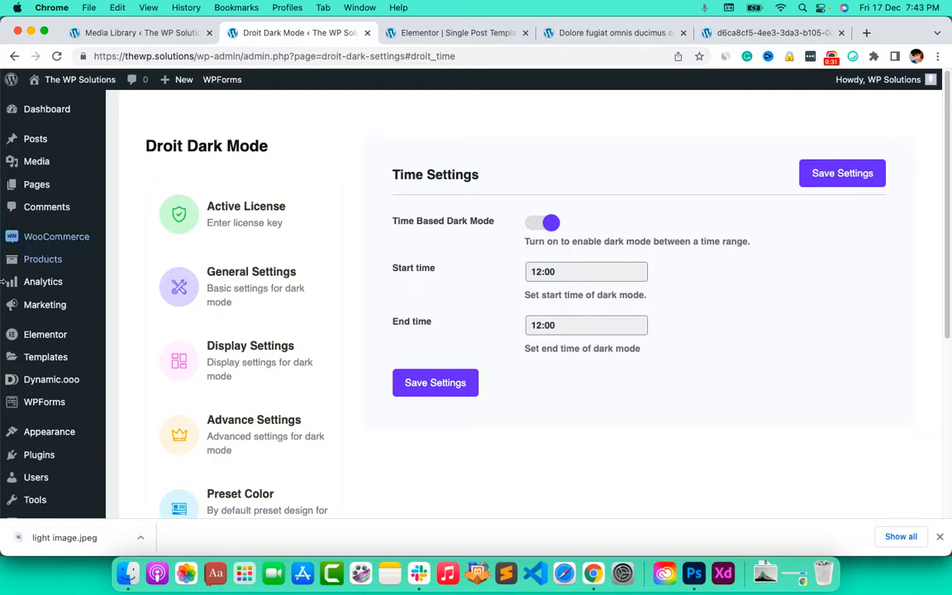
Review the Time Settings page and the full list of Droit Dark Mode settings sections.
scroll(82, 467, down, 1)
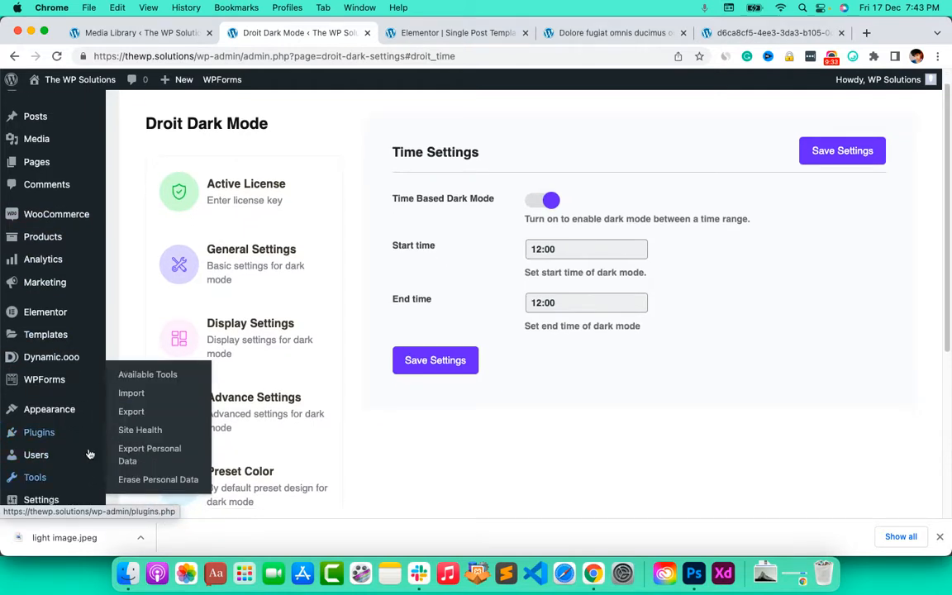
mouse_move(87, 492)
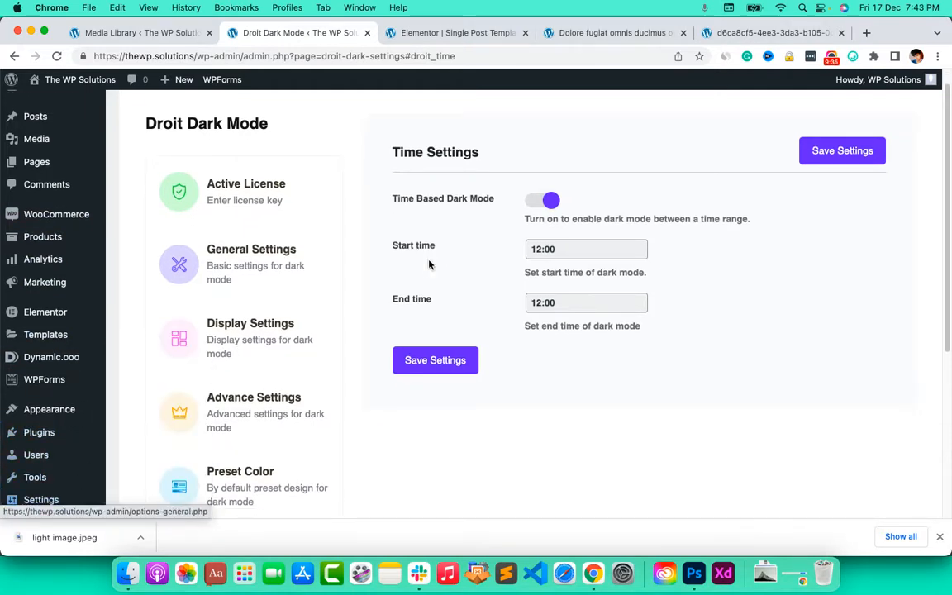
scroll(818, 291, down, 4)
scroll(819, 291, down, 3)
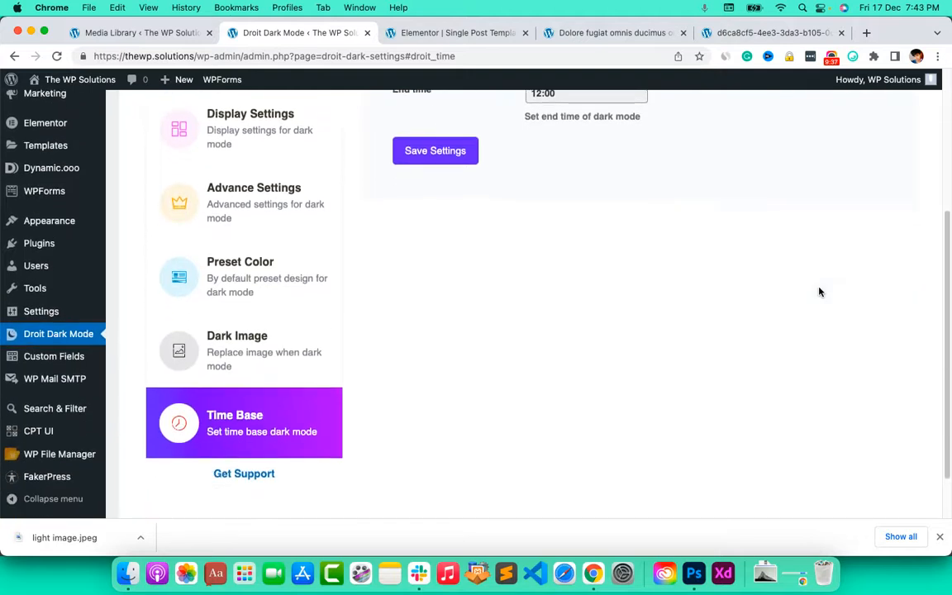
scroll(818, 291, up, 6)
scroll(819, 292, down, 1)
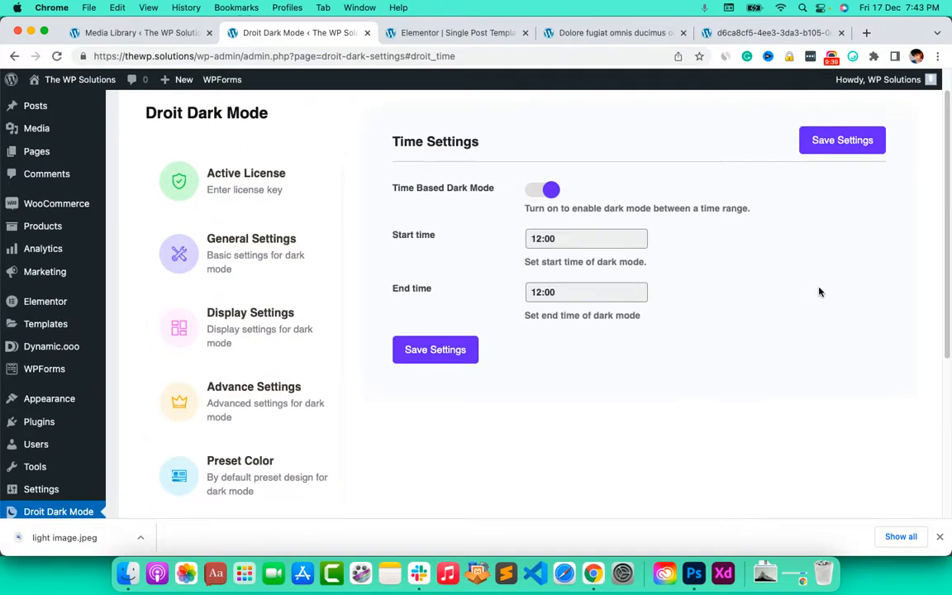
scroll(820, 292, down, 6)
scroll(819, 291, up, 4)
scroll(820, 292, up, 4)
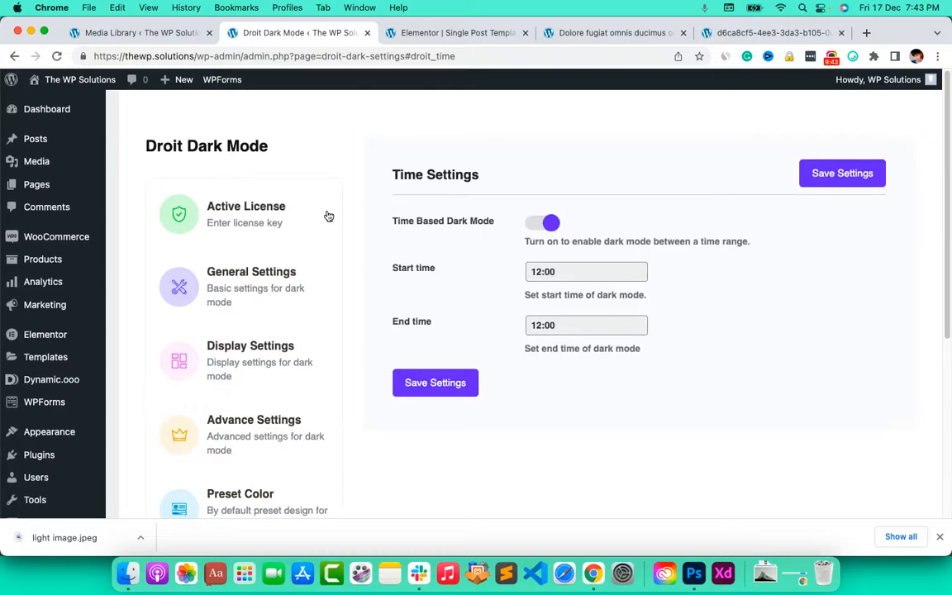
scroll(298, 275, down, 6)
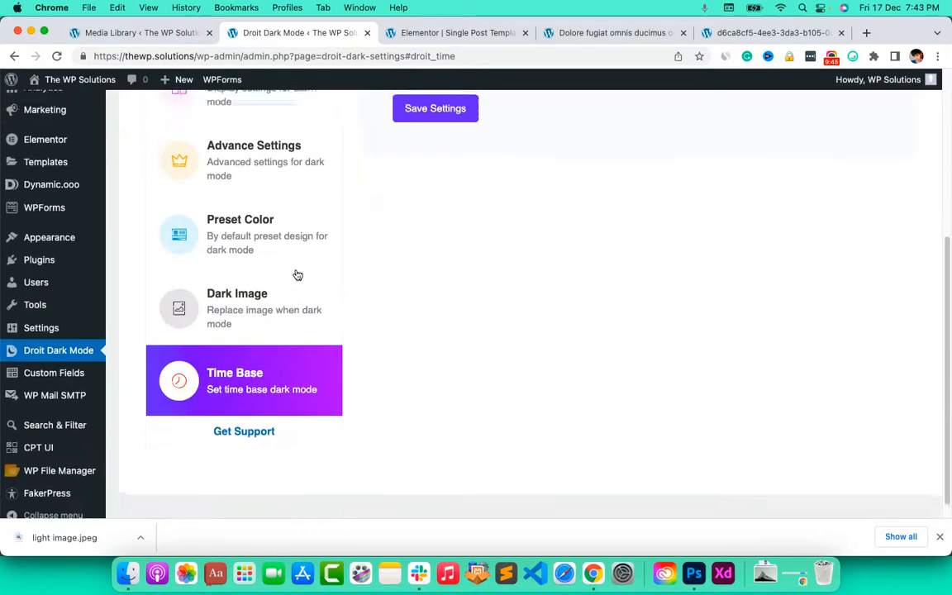
scroll(298, 275, up, 3)
scroll(298, 275, up, 1)
Open the background style settings of the red inner section below the mountain image in the Elementor single post template.
click(423, 33)
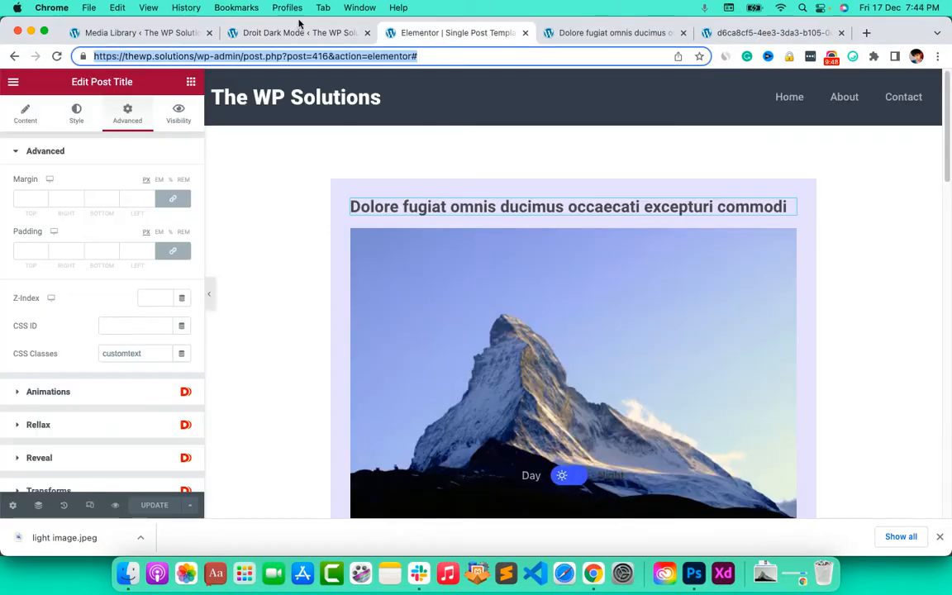
click(615, 33)
click(442, 34)
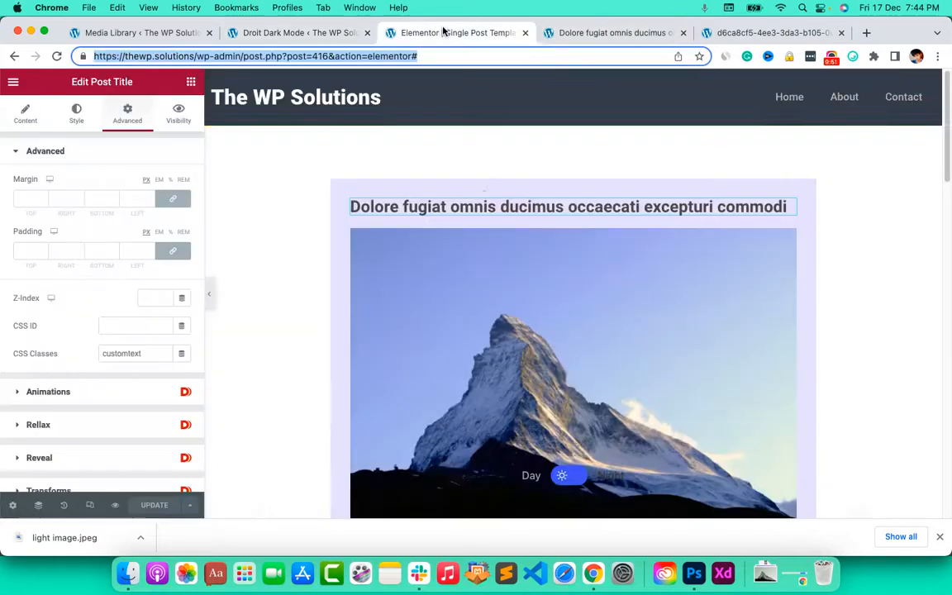
scroll(484, 229, down, 5)
scroll(483, 229, down, 1)
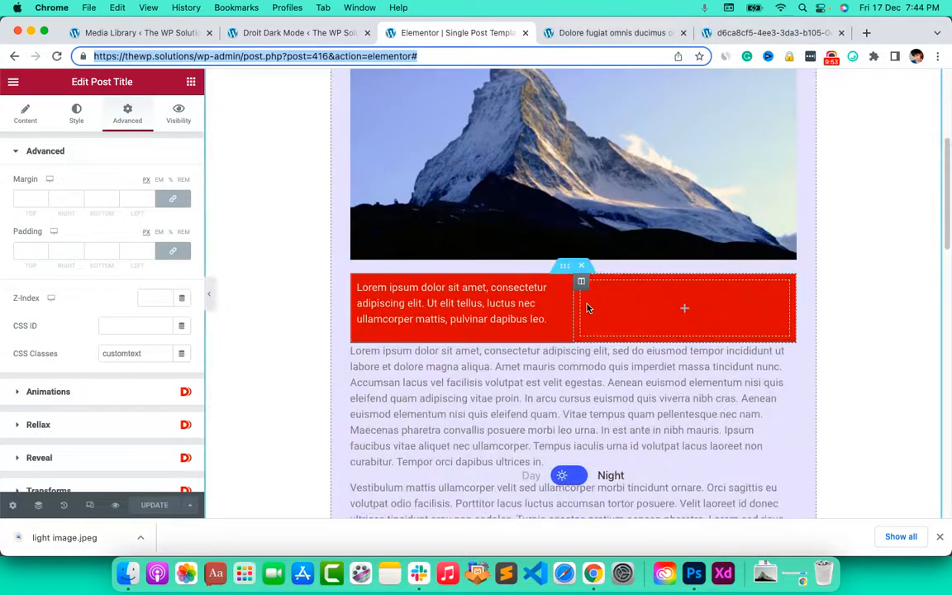
scroll(512, 248, up, 1)
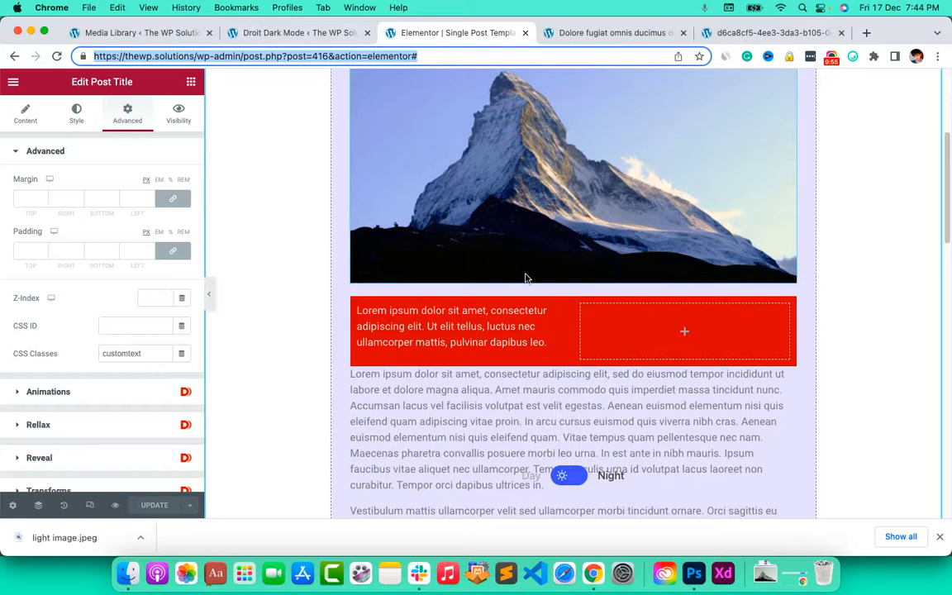
click(564, 295)
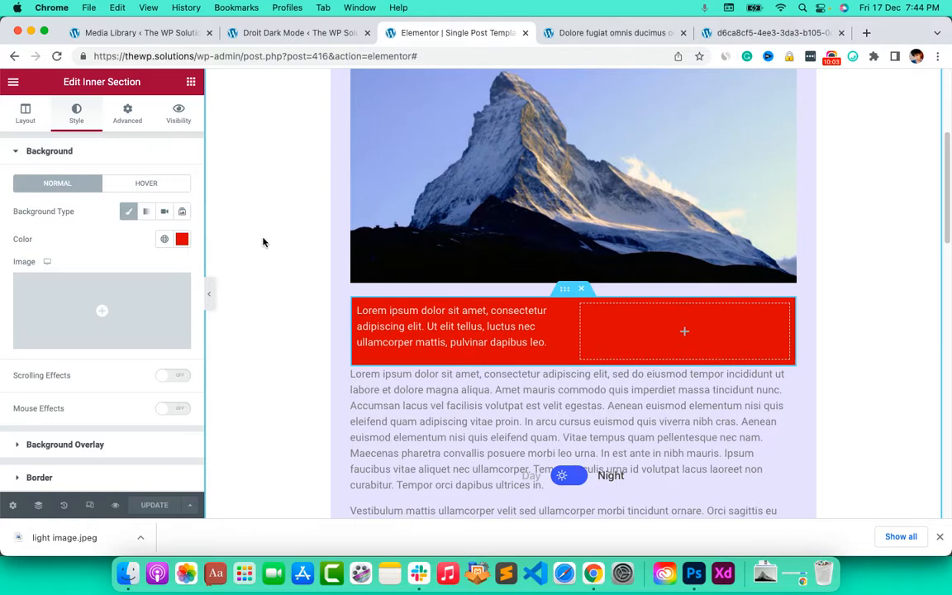
scroll(344, 237, up, 5)
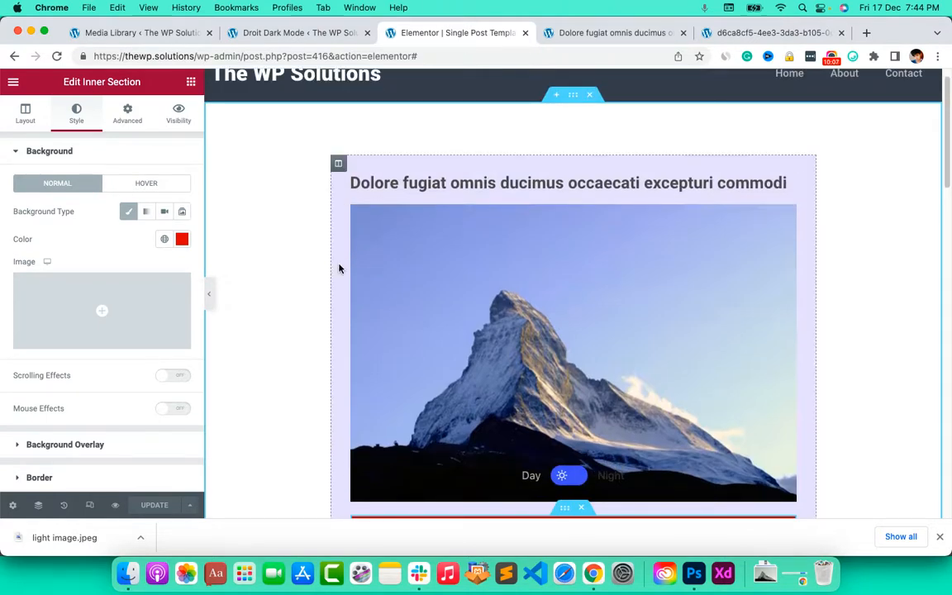
scroll(339, 267, down, 3)
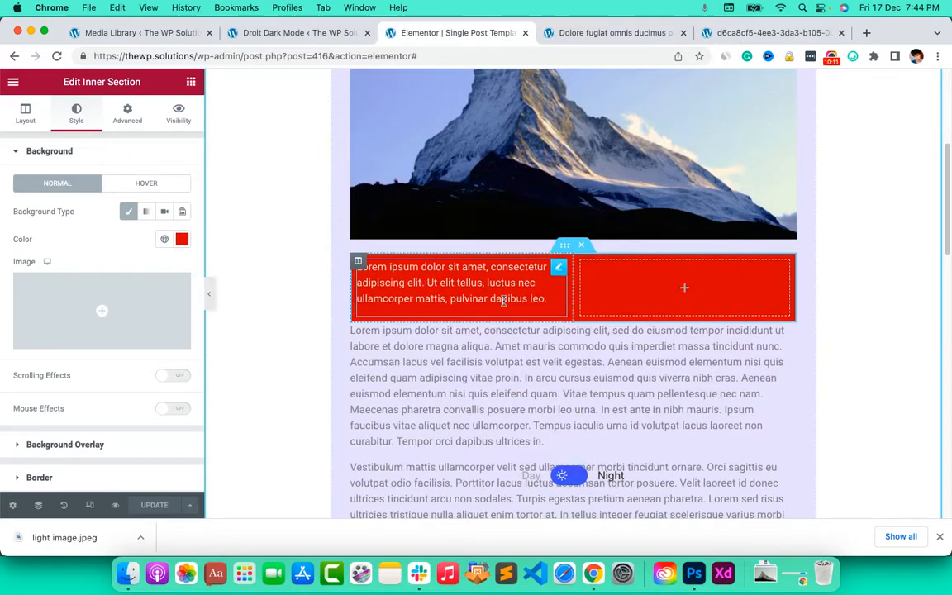
Compare the published post's light and dark modes by switching between them, leaving the post in light mode.
click(563, 33)
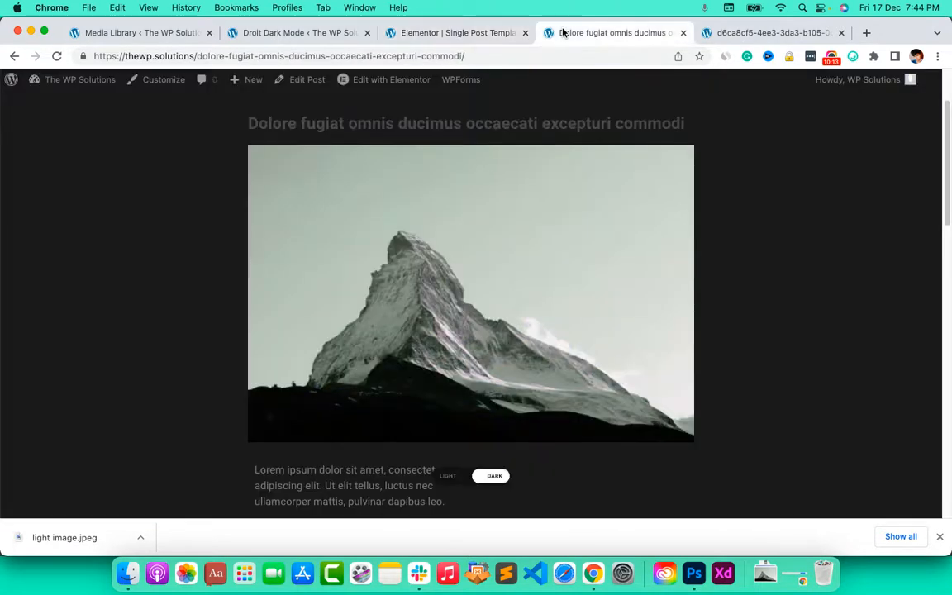
click(458, 478)
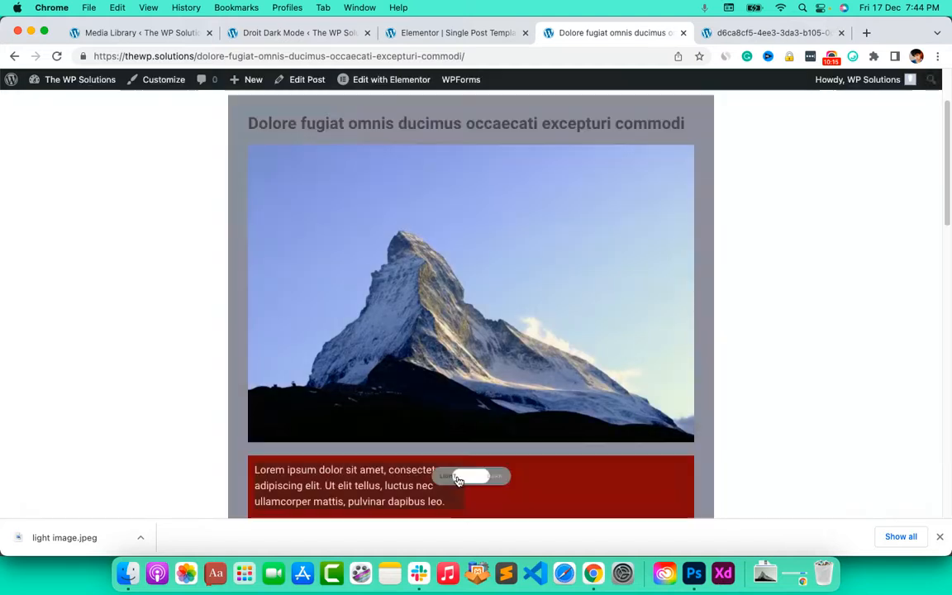
scroll(463, 482, down, 4)
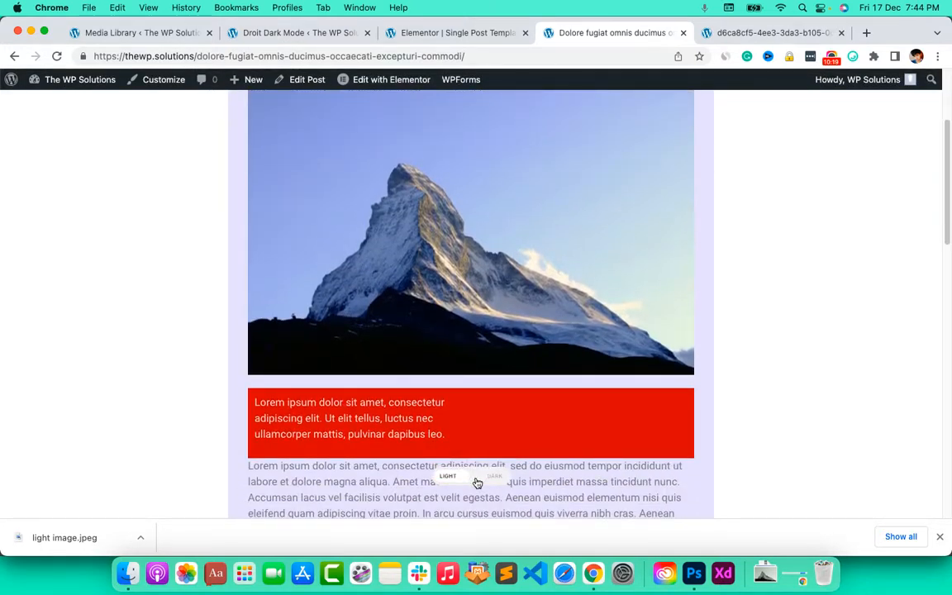
click(477, 482)
scroll(480, 441, down, 1)
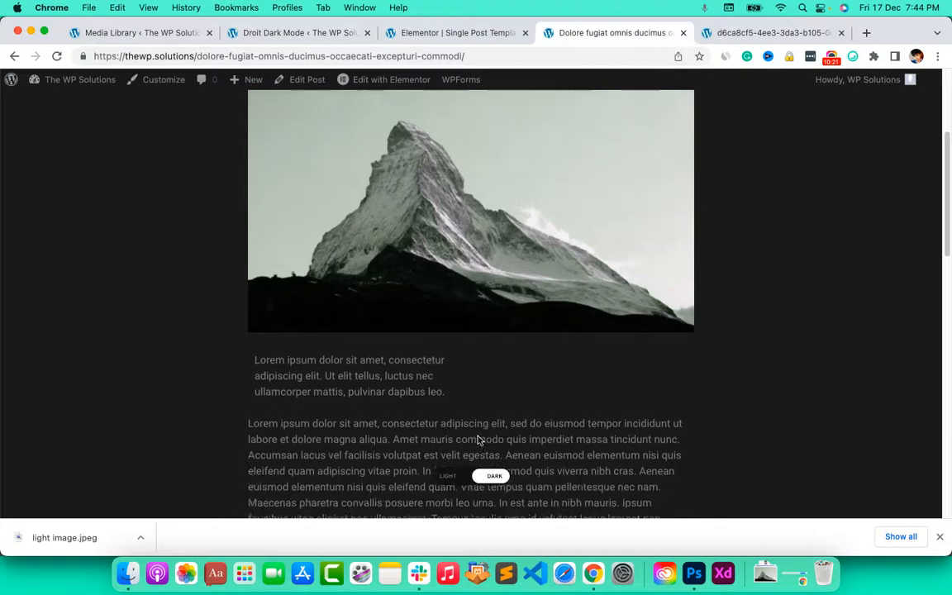
scroll(477, 440, down, 10)
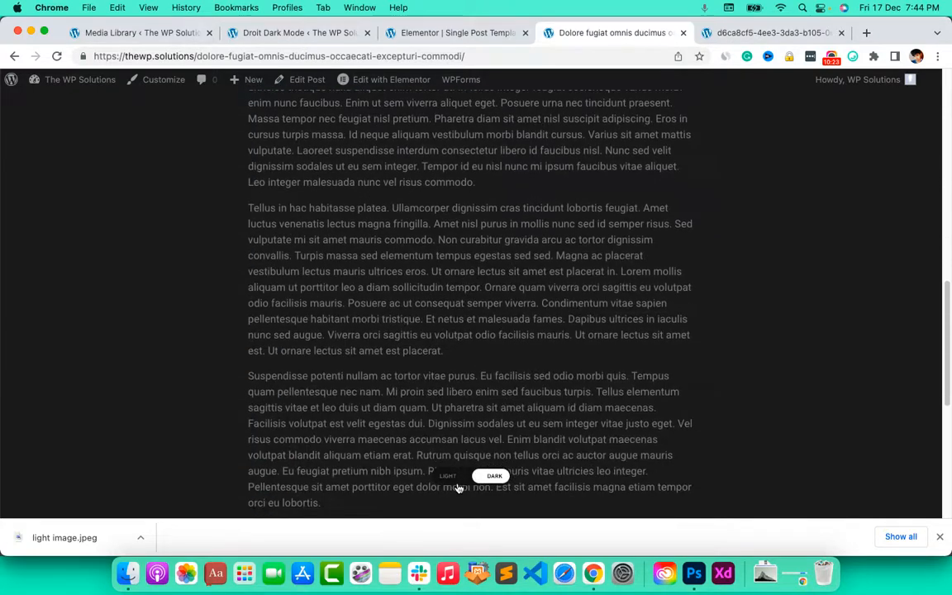
click(455, 479)
scroll(475, 299, up, 6)
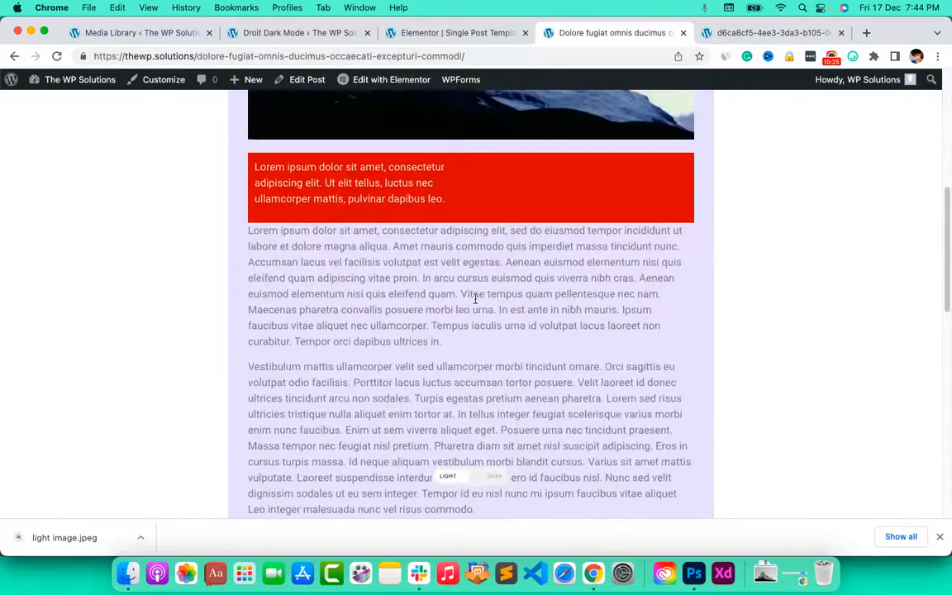
scroll(475, 299, up, 5)
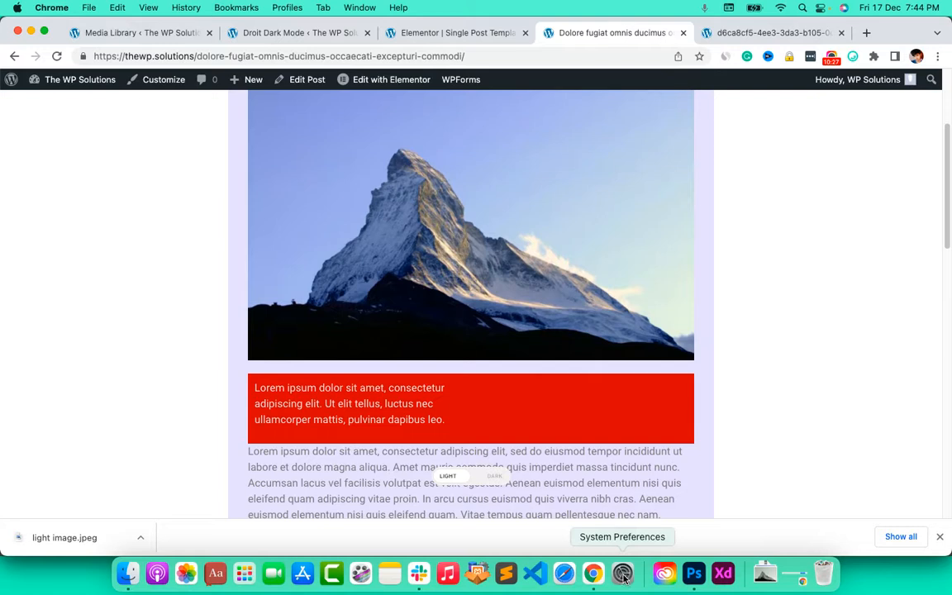
In System Preferences, try several desktop background colours, settle on Dusty Rose, and close the preferences window.
click(622, 573)
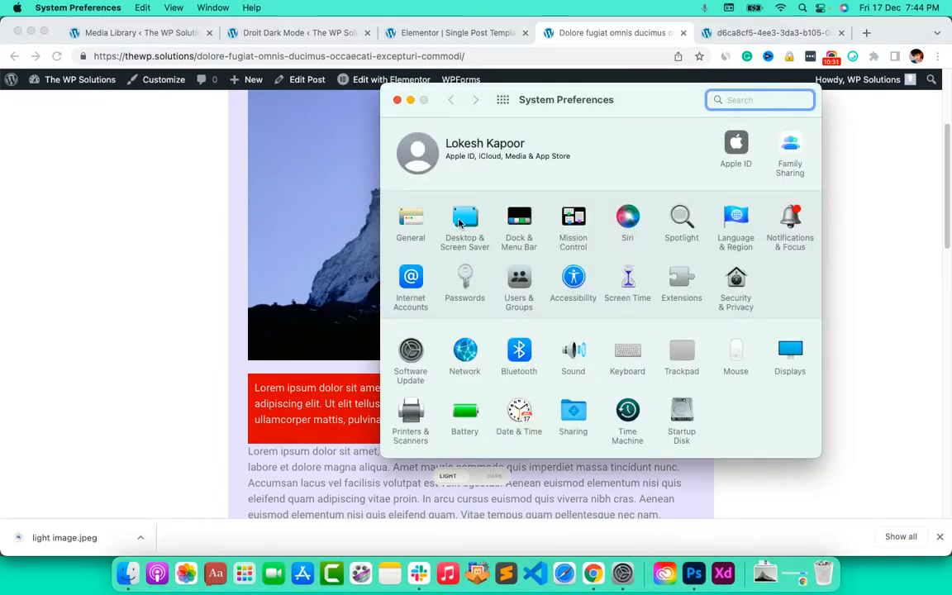
click(463, 221)
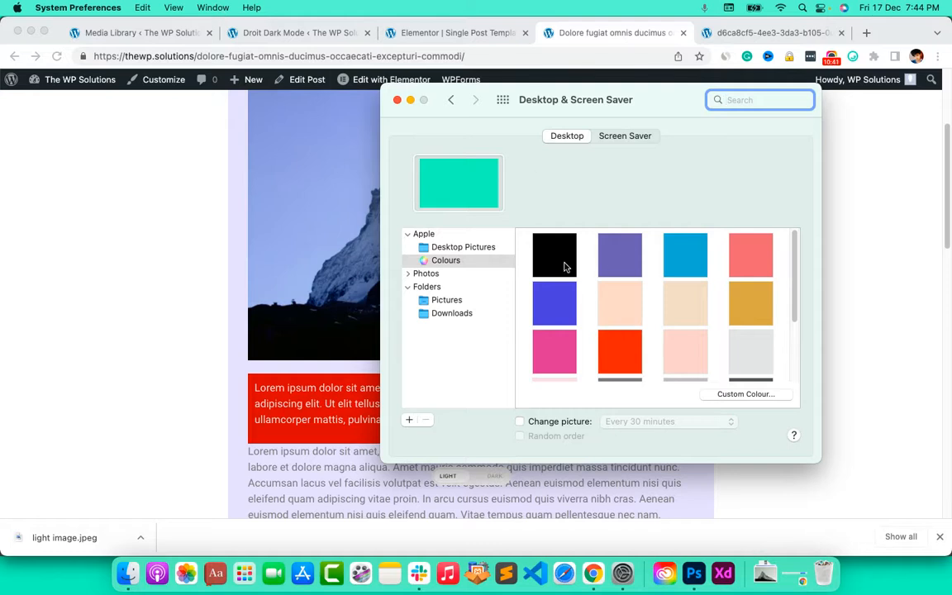
click(607, 266)
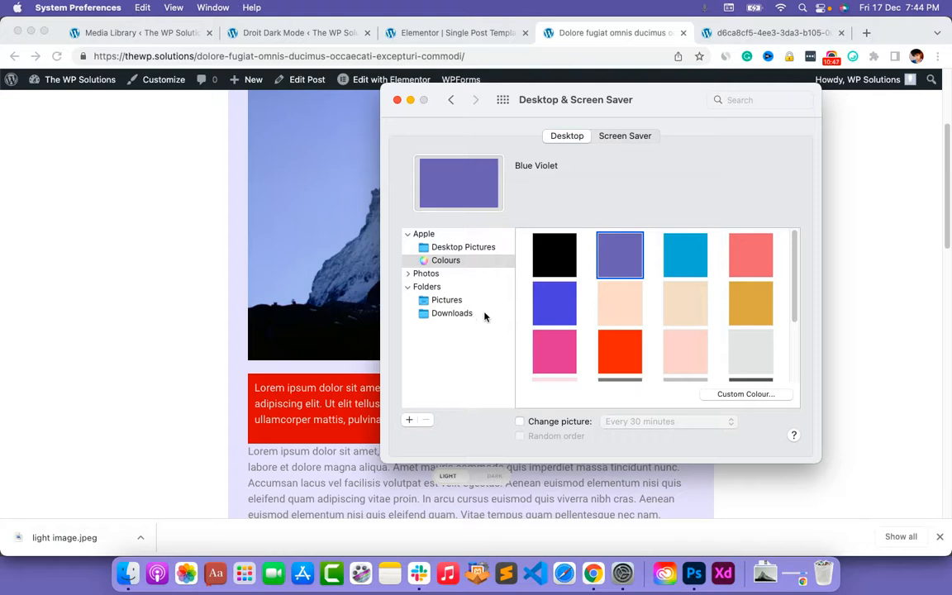
click(559, 299)
click(630, 308)
click(696, 261)
click(699, 319)
click(748, 267)
click(744, 304)
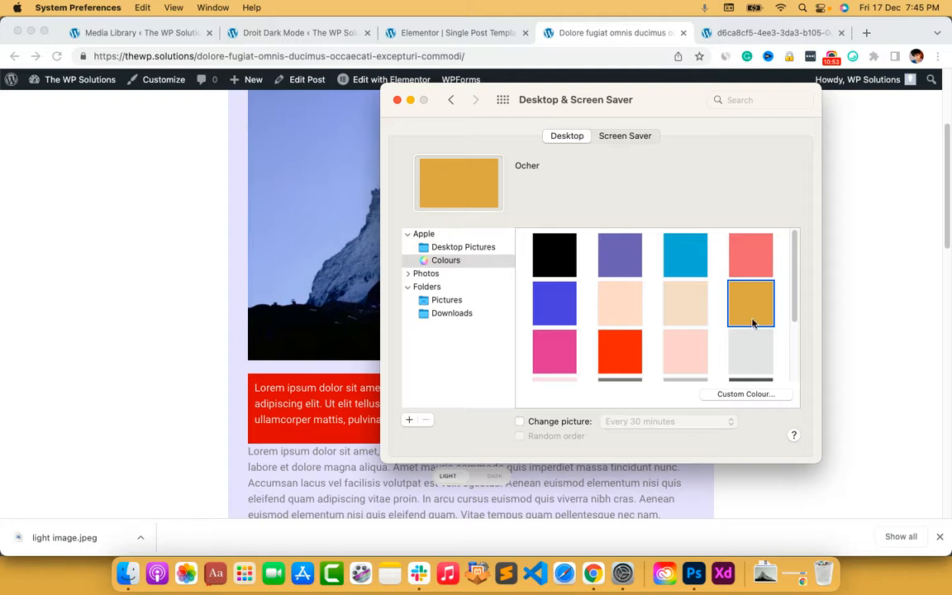
click(740, 257)
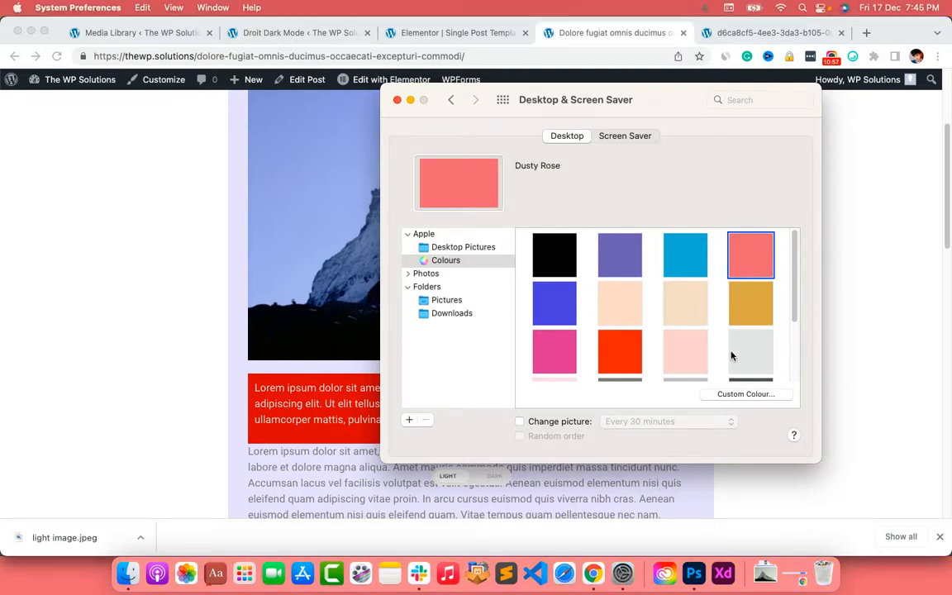
click(397, 99)
Look over the whole post in light mode and return to the Droit Dark Mode Time Settings.
scroll(526, 410, down, 20)
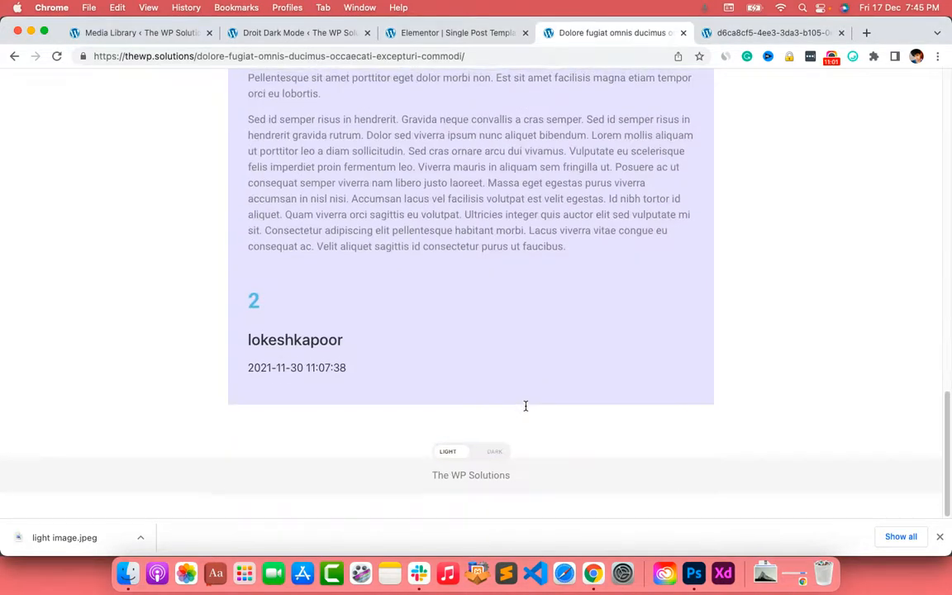
scroll(526, 406, up, 20)
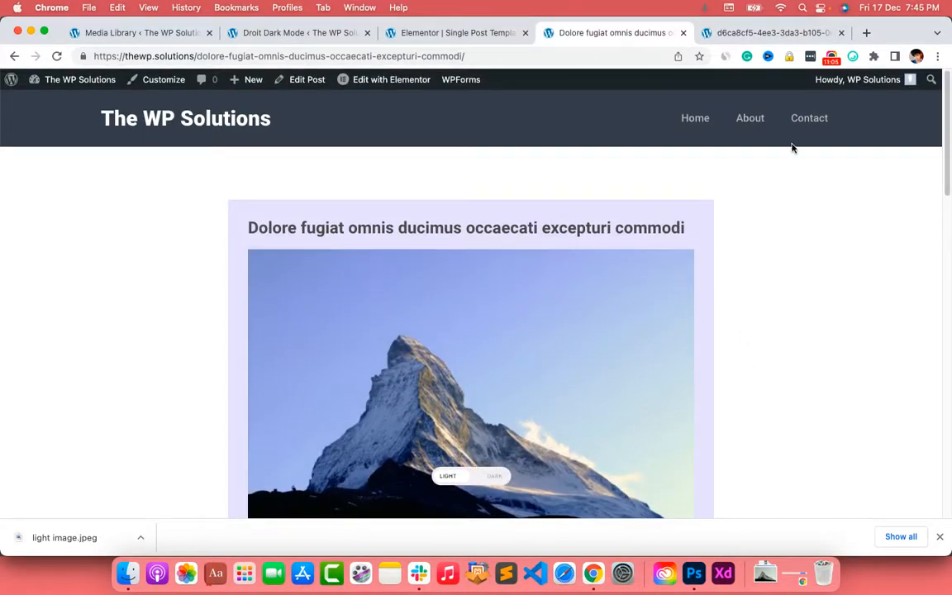
scroll(687, 286, down, 15)
scroll(687, 286, up, 8)
scroll(686, 286, up, 10)
click(473, 33)
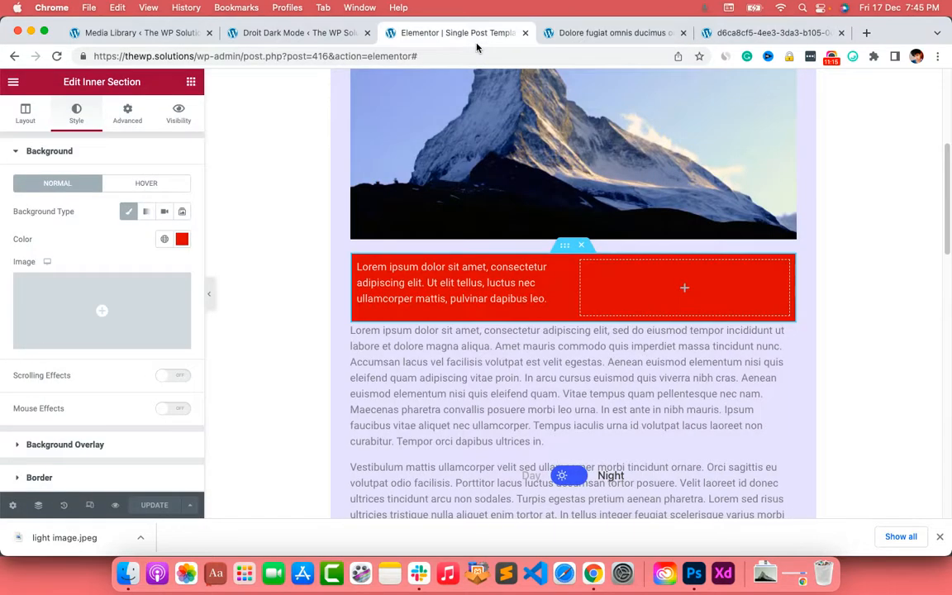
click(312, 34)
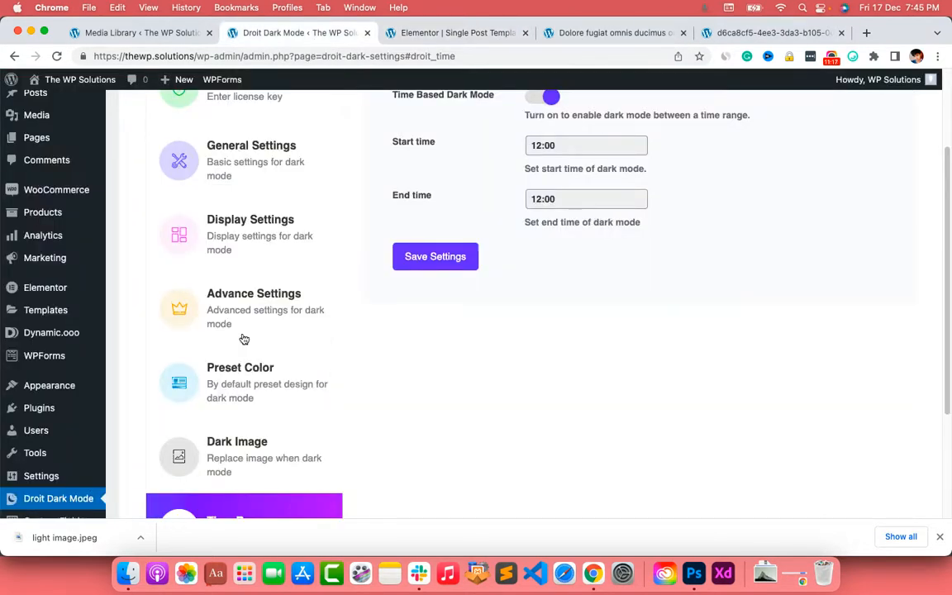
scroll(243, 339, up, 3)
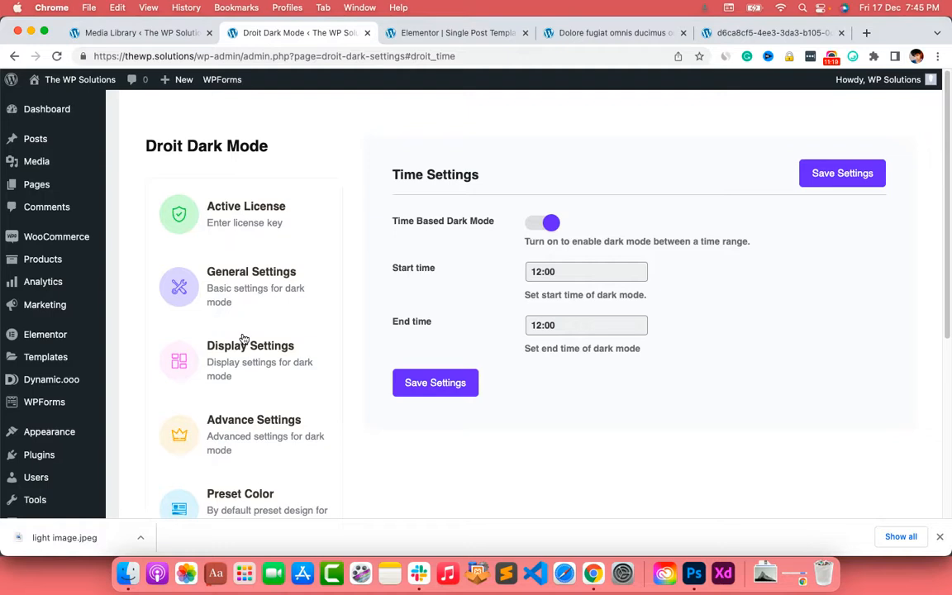